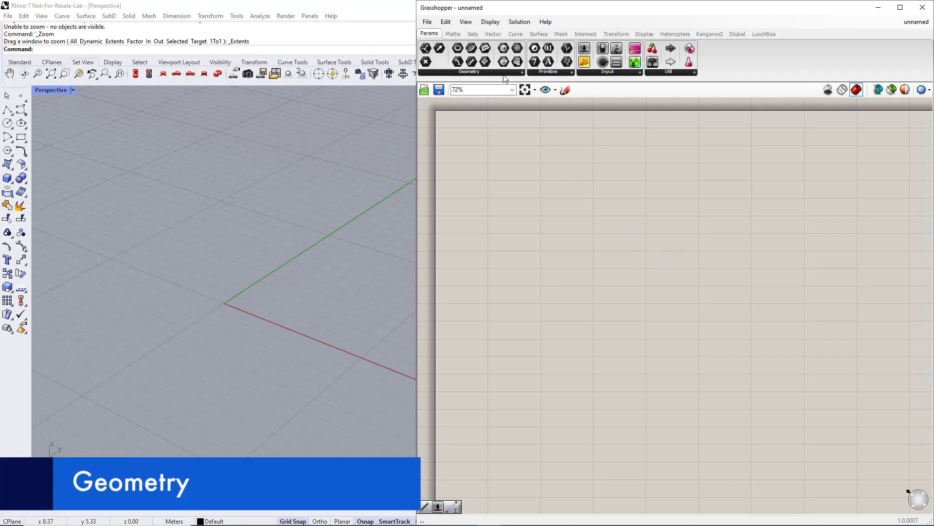
- Place a Construct Point component on the canvas and duplicate it directly below the original
{"action": "left_click", "coordinate": [493, 34]}
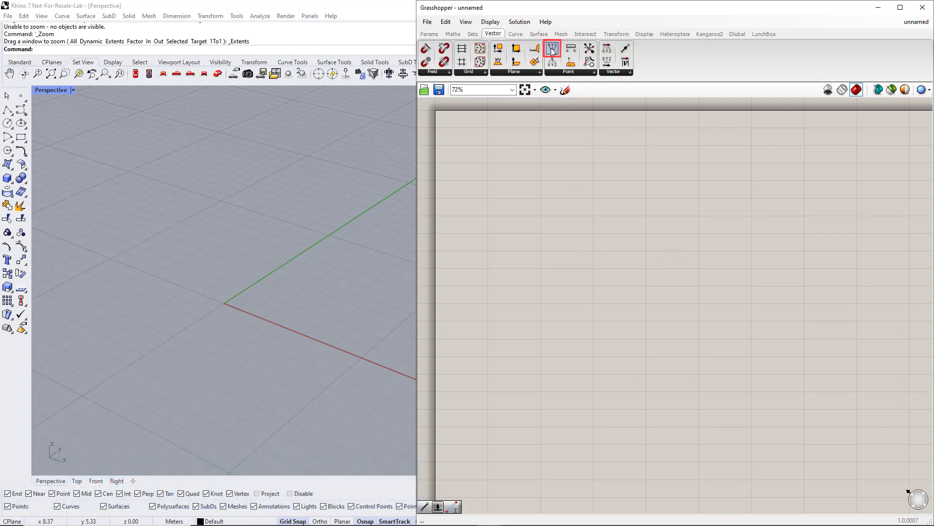
{"action": "left_click_drag", "start_coordinate": [552, 51], "coordinate": [601, 140]}
{"action": "left_click_drag", "start_coordinate": [629, 285], "coordinate": [630, 286]}
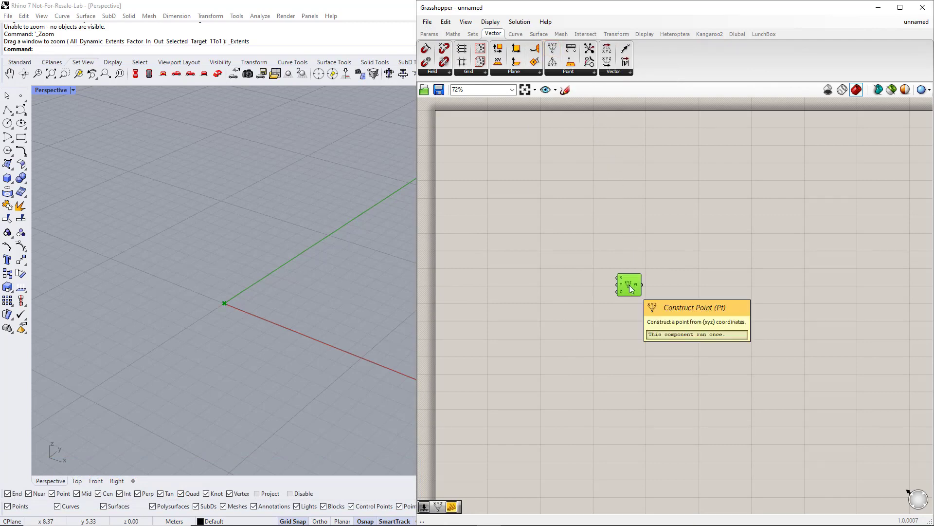
{"action": "left_click", "coordinate": [635, 317]}
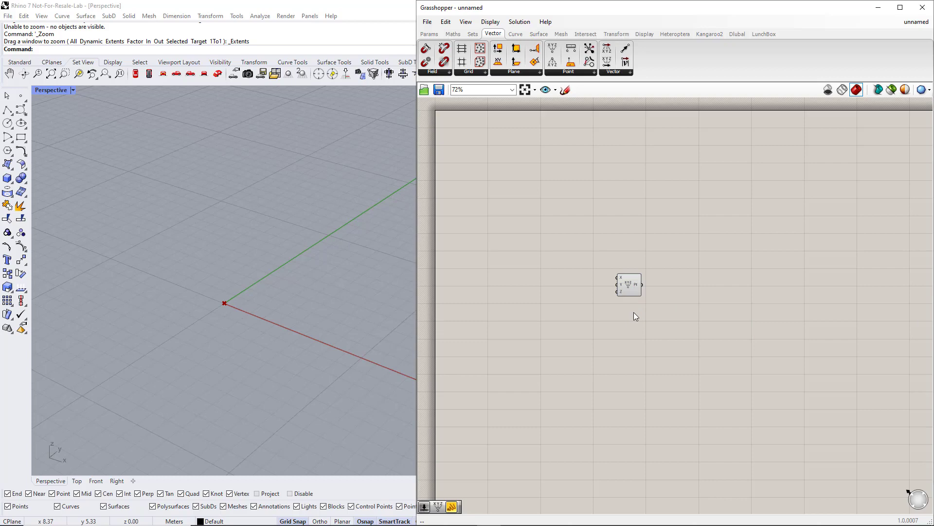
{"action": "left_click_drag", "start_coordinate": [633, 311], "coordinate": [631, 333], "text": "alt"}
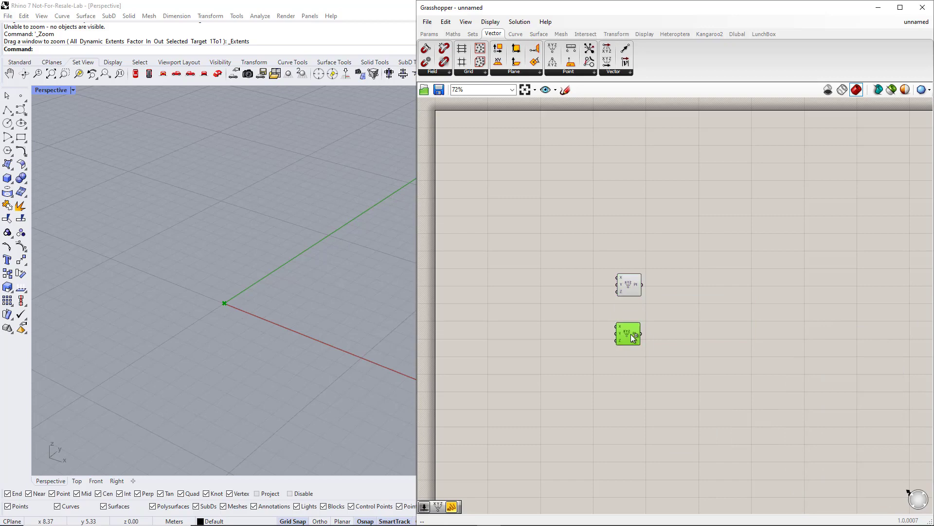
{"action": "left_click", "coordinate": [566, 329]}
- Add a Number Slider and connect it to the X input of the lower Construct Point
{"action": "left_click", "coordinate": [430, 34]}
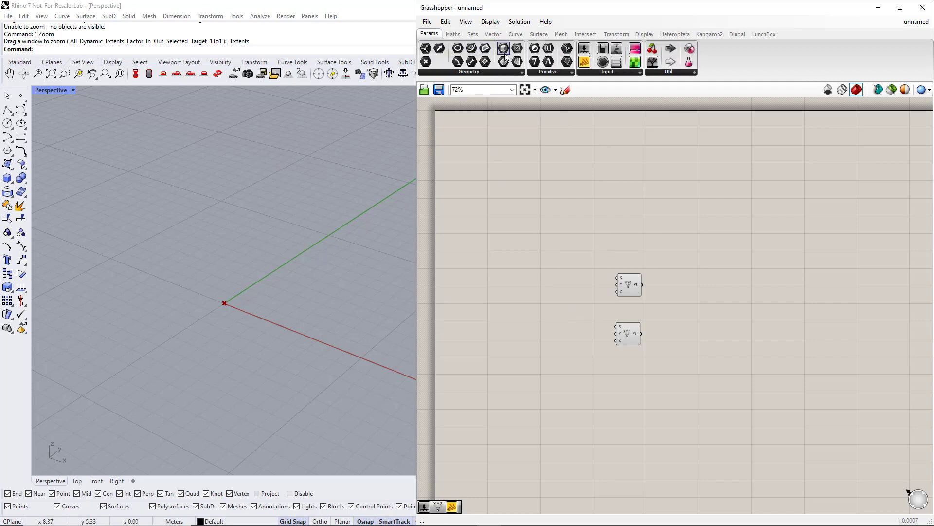
{"action": "left_click", "coordinate": [584, 71]}
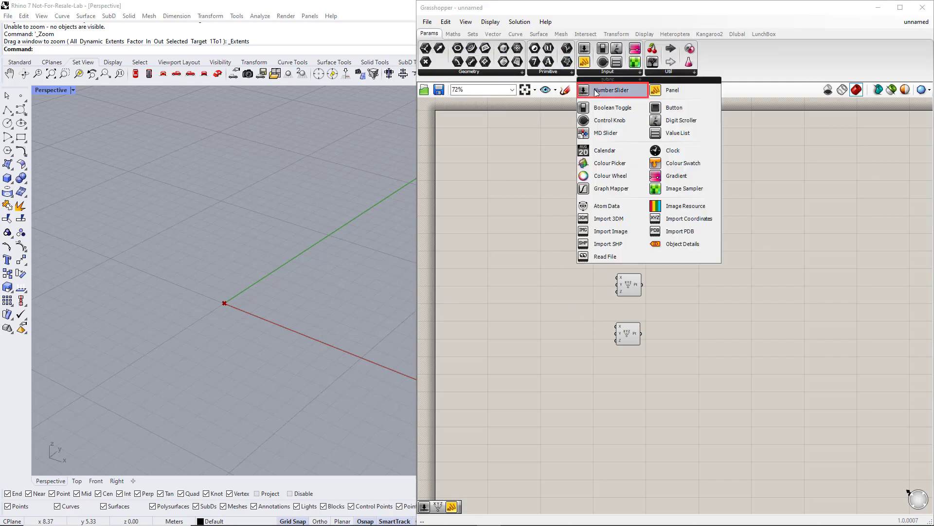
{"action": "left_click", "coordinate": [595, 91]}
{"action": "left_click", "coordinate": [519, 330]}
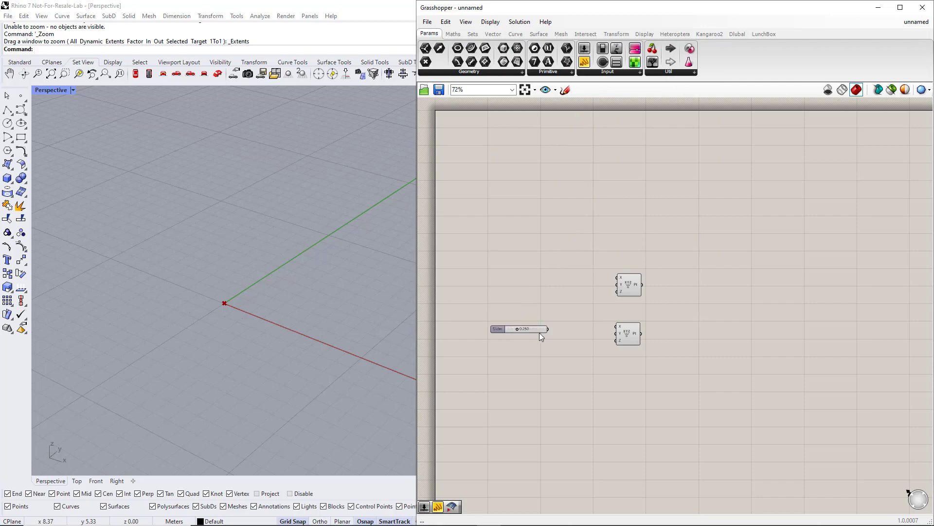
{"action": "left_click_drag", "start_coordinate": [580, 328], "coordinate": [612, 327]}
- Set the number slider's domain to a minimum of 1 and a maximum of 30
{"action": "left_click", "coordinate": [513, 326]}
{"action": "double_click", "coordinate": [514, 327]}
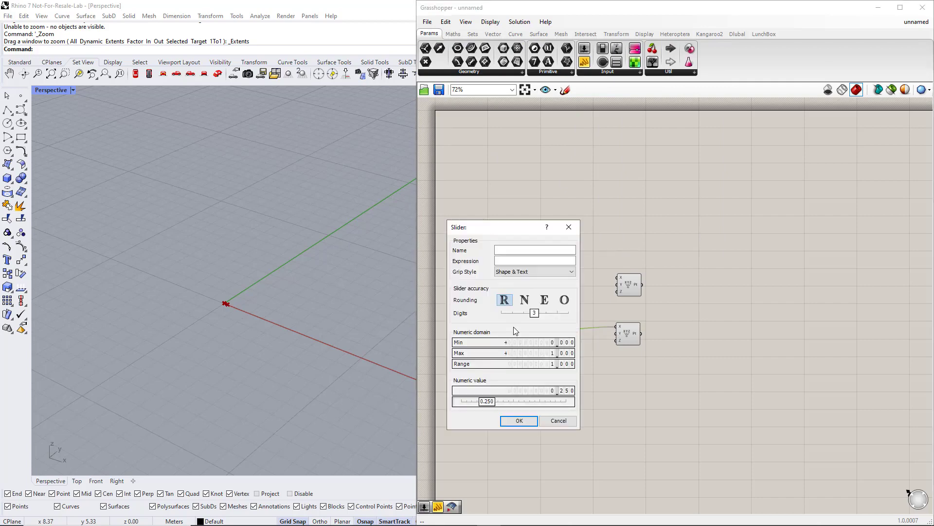
{"action": "left_click", "coordinate": [517, 344]}
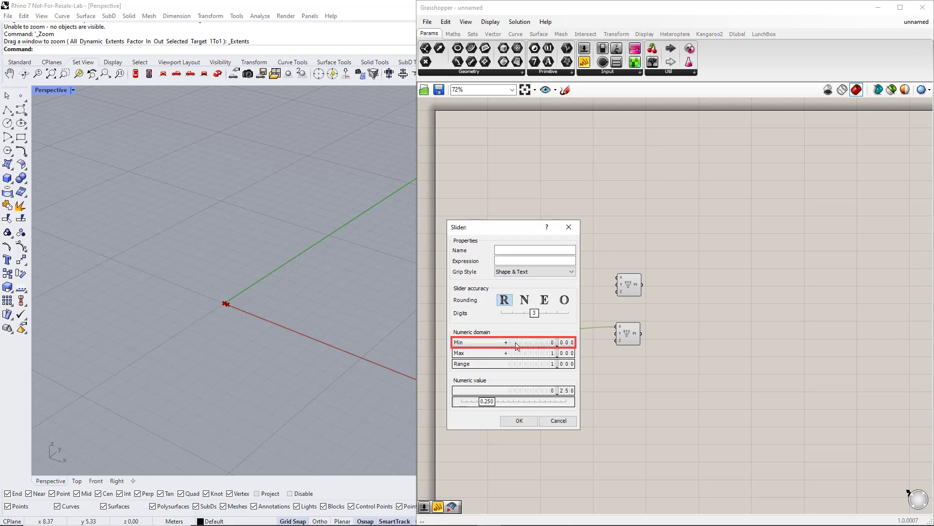
{"action": "double_click", "coordinate": [517, 345]}
{"action": "type", "text": "1"}
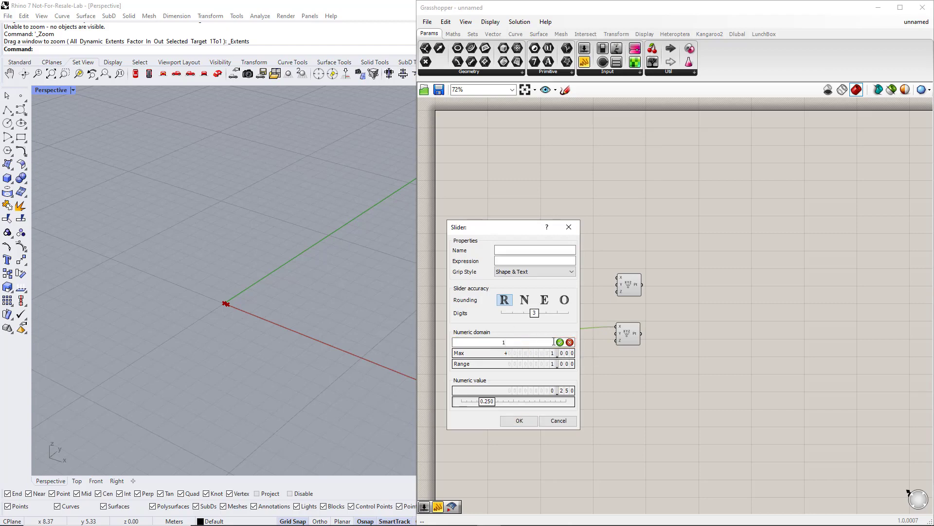
{"action": "left_click", "coordinate": [560, 342]}
{"action": "double_click", "coordinate": [533, 354]}
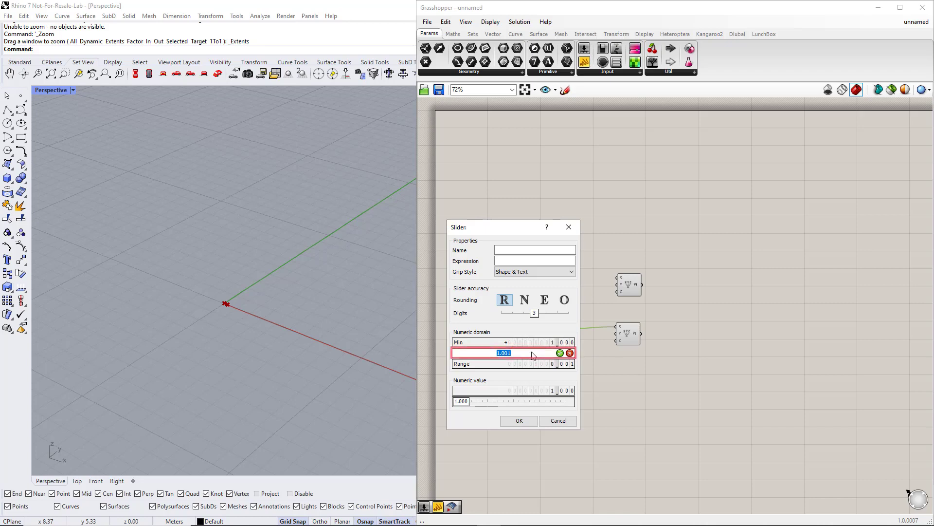
{"action": "type", "text": "30"}
{"action": "left_click", "coordinate": [560, 353]}
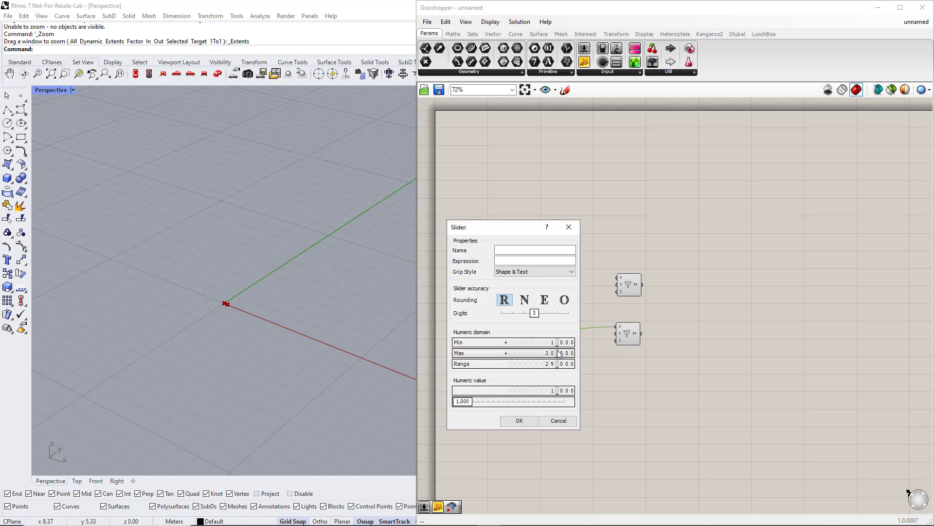
- Name the slider "Total length" and apply its settings
{"action": "left_click", "coordinate": [509, 250]}
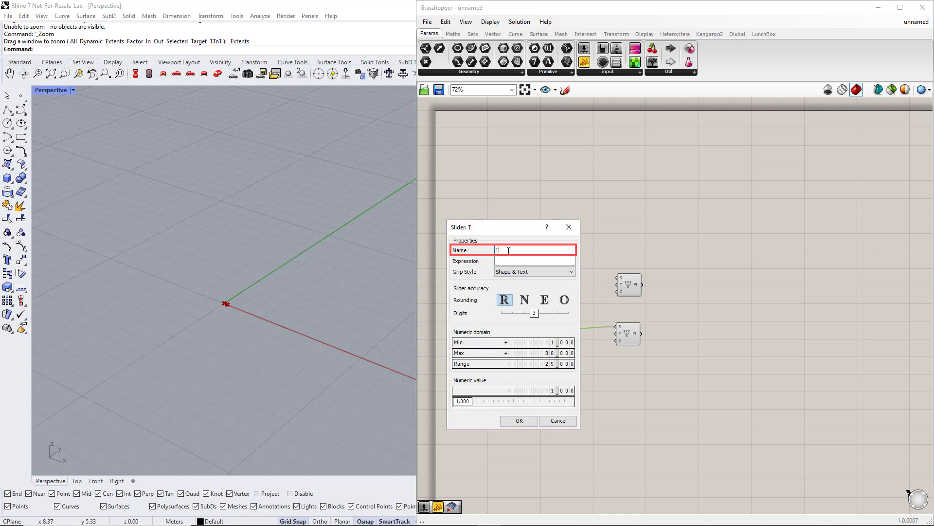
{"action": "type", "text": "Total le"}
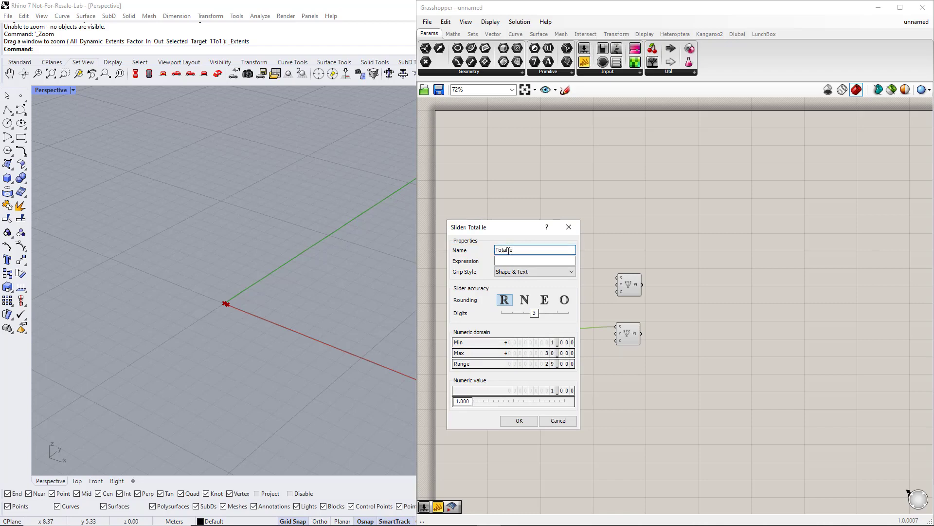
{"action": "type", "text": "ngth"}
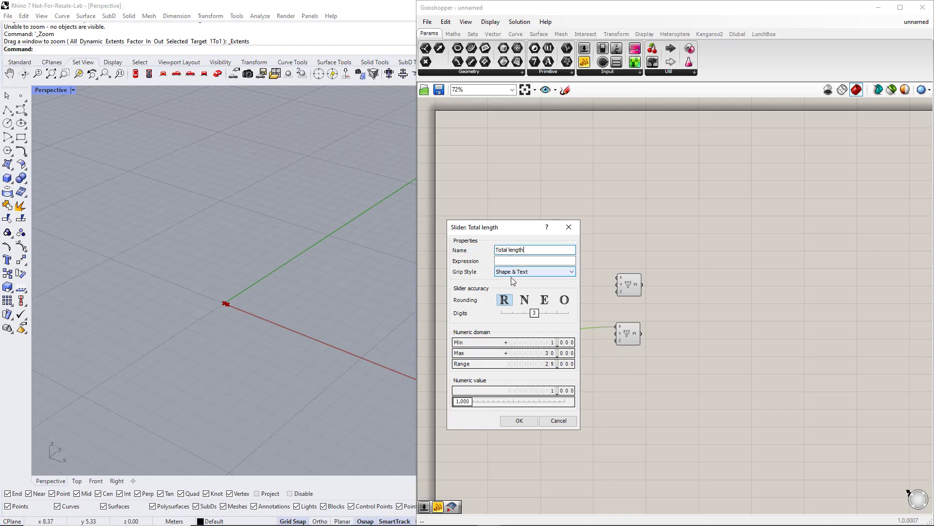
{"action": "left_click", "coordinate": [530, 421]}
- Set the Total length slider's type to Floating point
{"action": "right_click", "coordinate": [529, 379]}
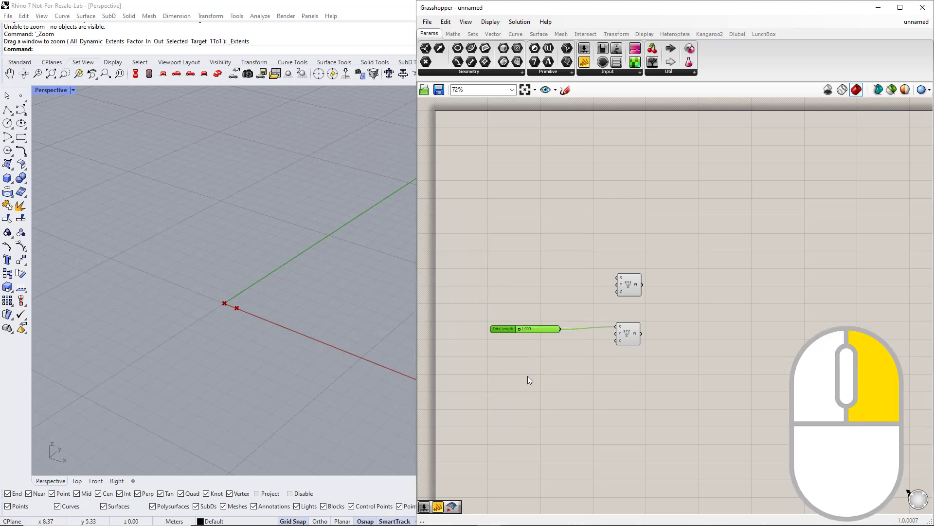
{"action": "right_click", "coordinate": [506, 330]}
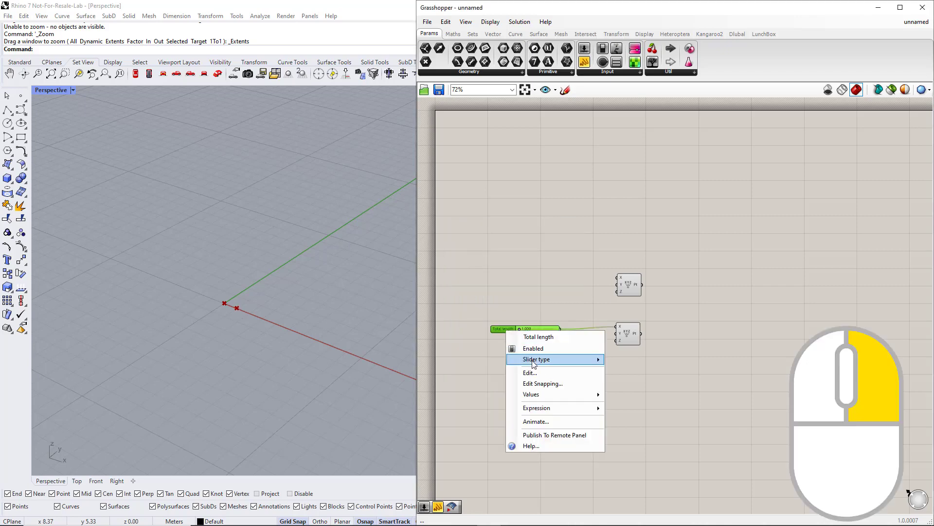
{"action": "mouse_move", "coordinate": [573, 366]}
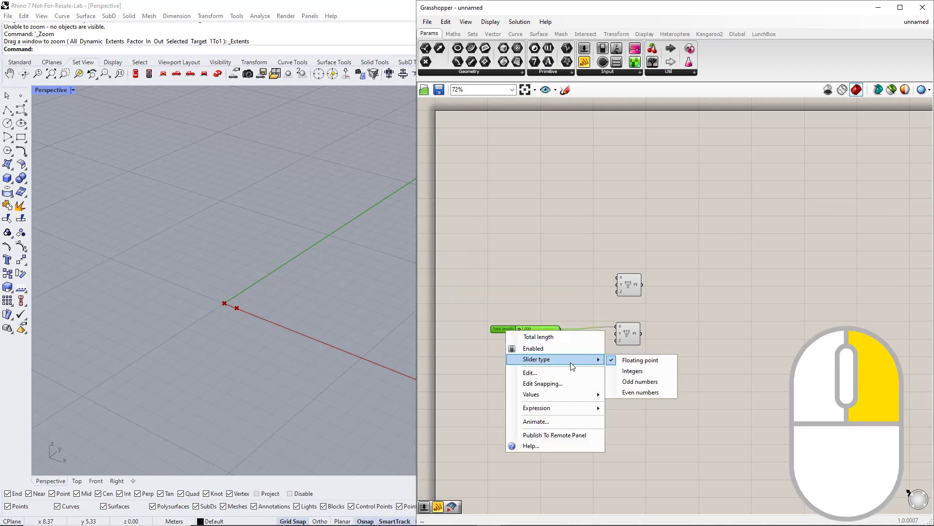
{"action": "left_click", "coordinate": [627, 362]}
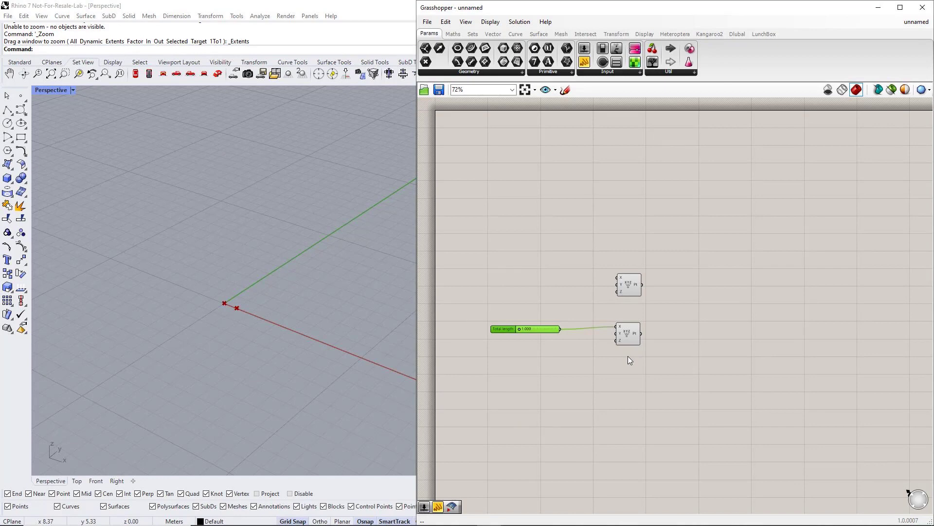
- Add a Line component connecting the two constructed points and raise the Total length slider to about 6.8
{"action": "left_click", "coordinate": [516, 34]}
{"action": "left_click_drag", "start_coordinate": [549, 50], "coordinate": [670, 301]}
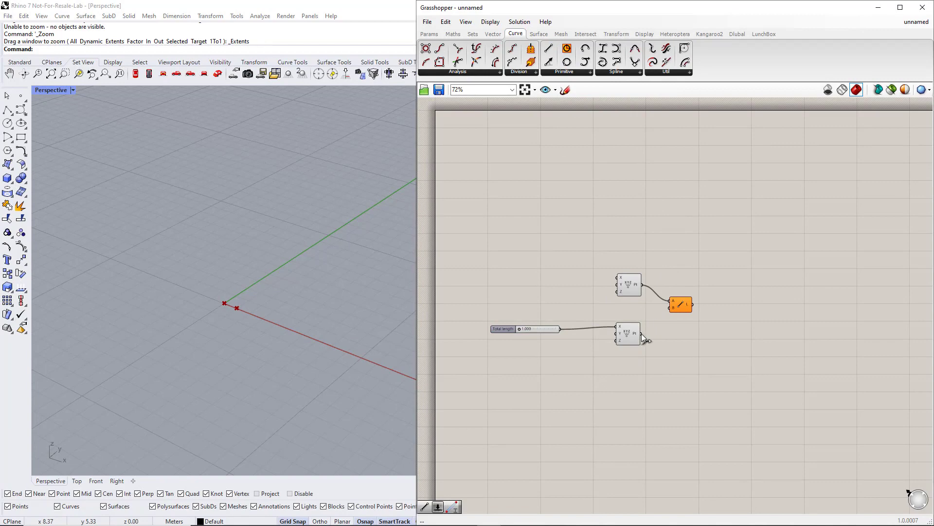
{"action": "left_click_drag", "start_coordinate": [641, 334], "coordinate": [671, 307]}
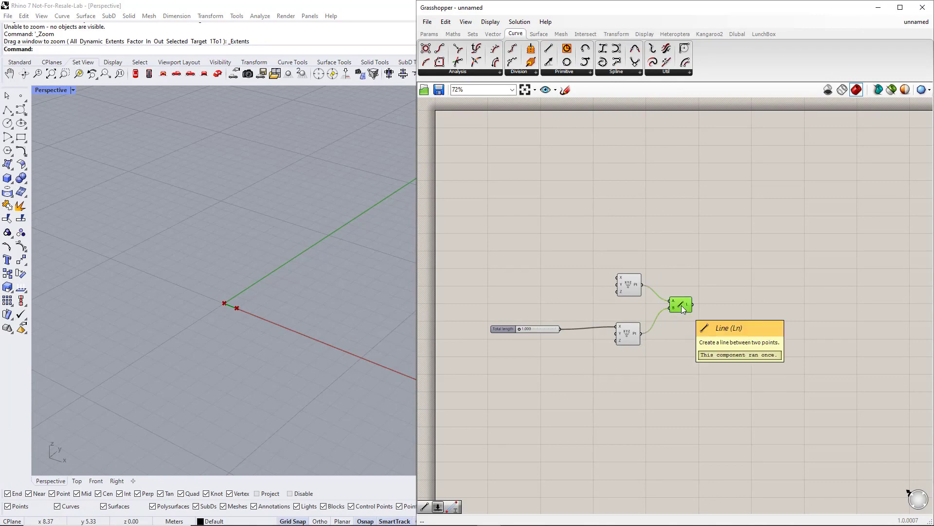
{"action": "left_click_drag", "start_coordinate": [520, 328], "coordinate": [527, 328]}
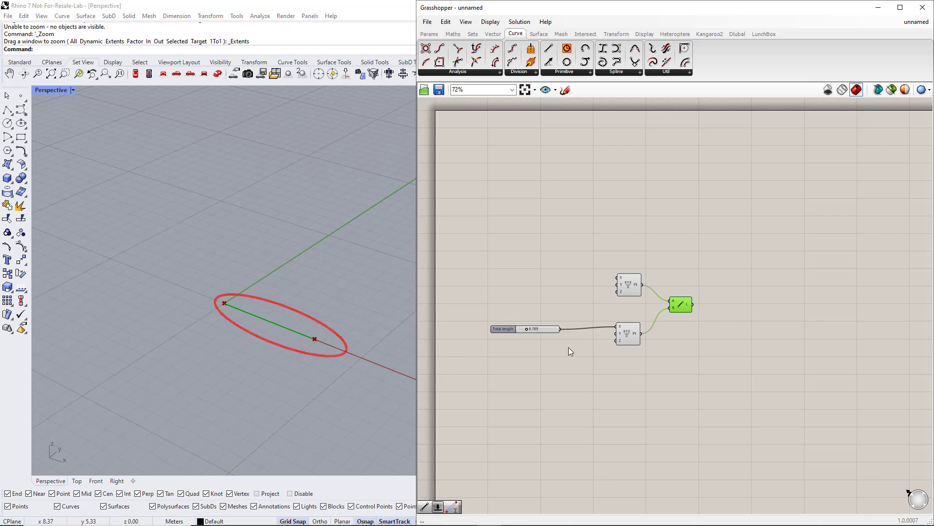
{"action": "left_click", "coordinate": [588, 358]}
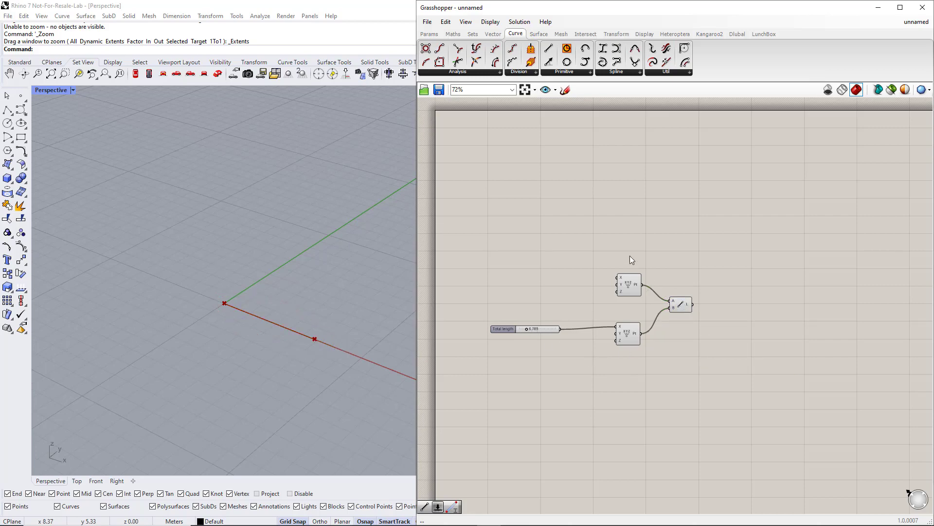
- Add a Curve Middle component and feed it the Line output to get the line's midpoint
{"action": "left_click", "coordinate": [468, 73]}
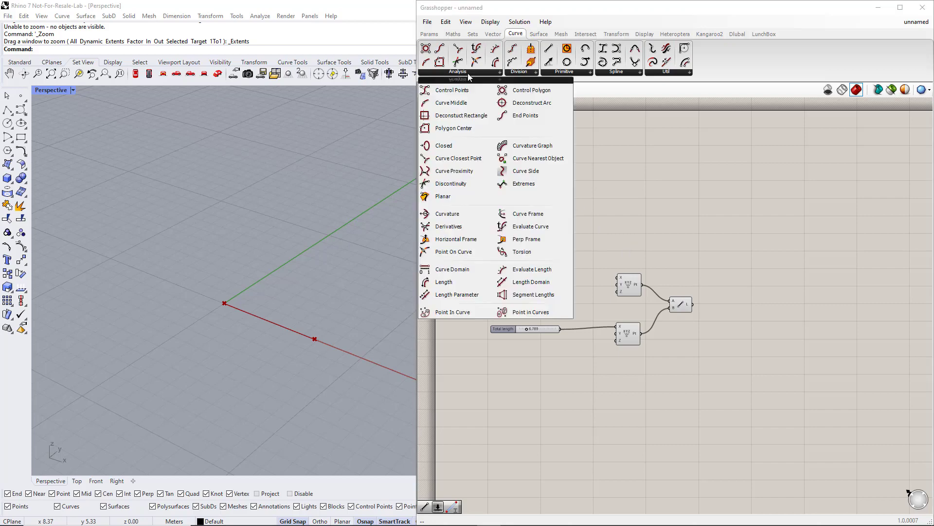
{"action": "left_click", "coordinate": [457, 103]}
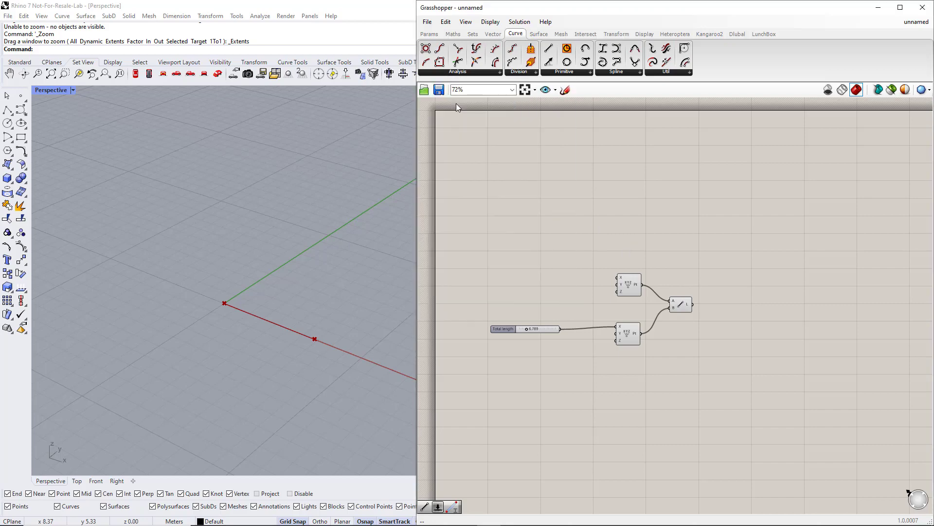
{"action": "left_click", "coordinate": [737, 301]}
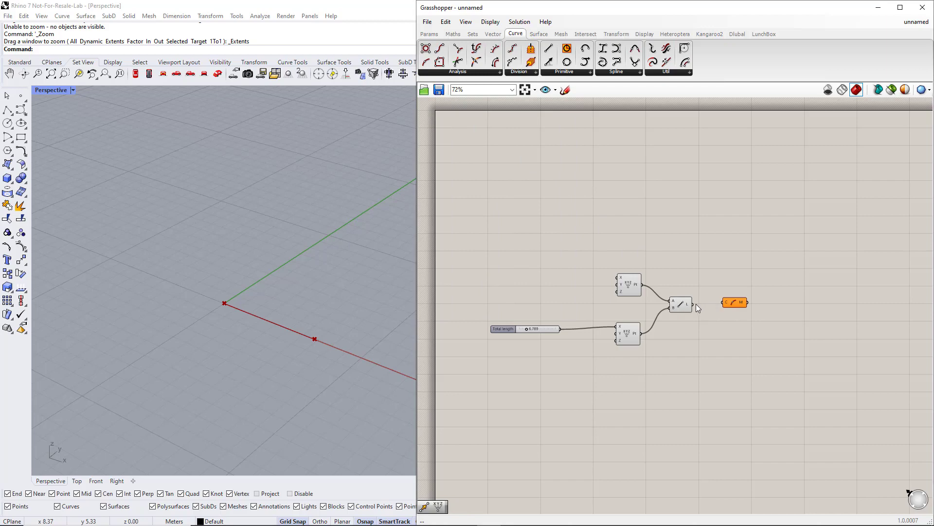
{"action": "left_click", "coordinate": [734, 303]}
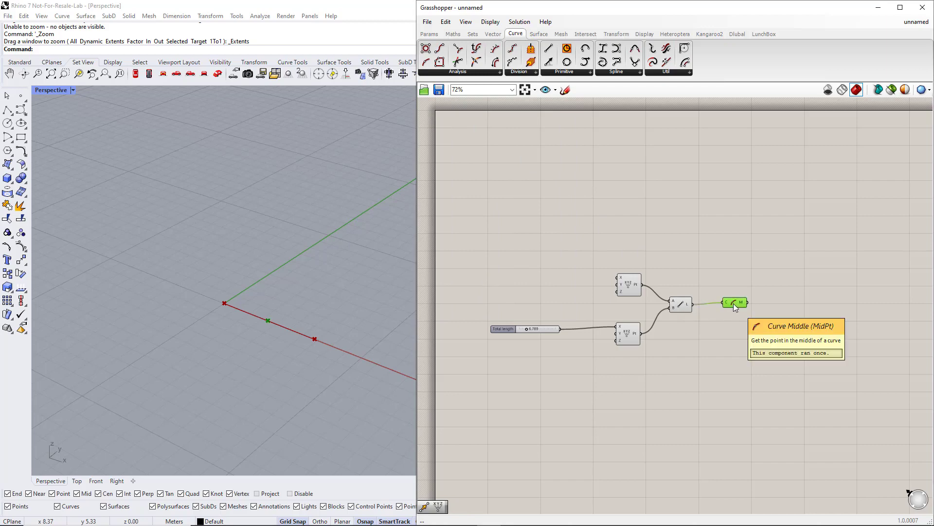
{"action": "left_click_drag", "start_coordinate": [633, 353], "coordinate": [622, 279], "text": "shift"}
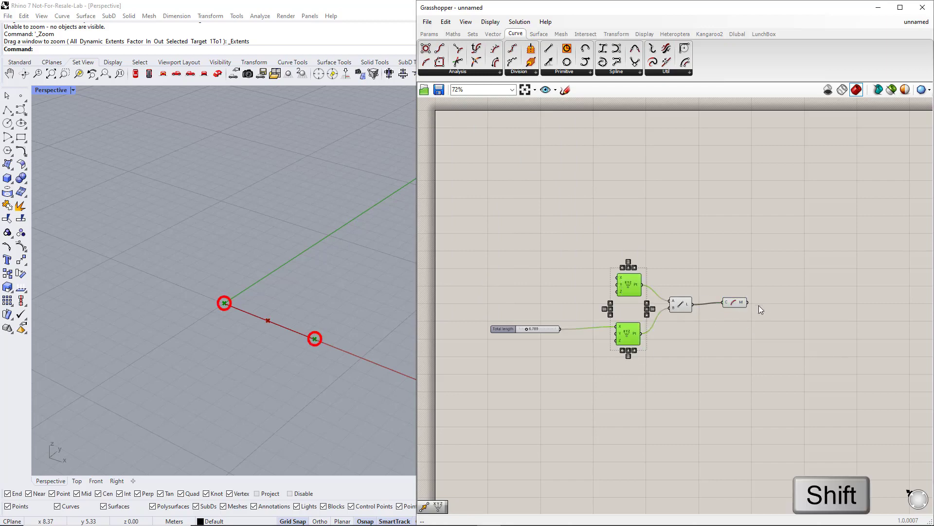
{"action": "left_click", "coordinate": [741, 228]}
- Add a Move component and a duplicate of it, one above and one below the Curve Middle component
{"action": "left_click", "coordinate": [617, 34]}
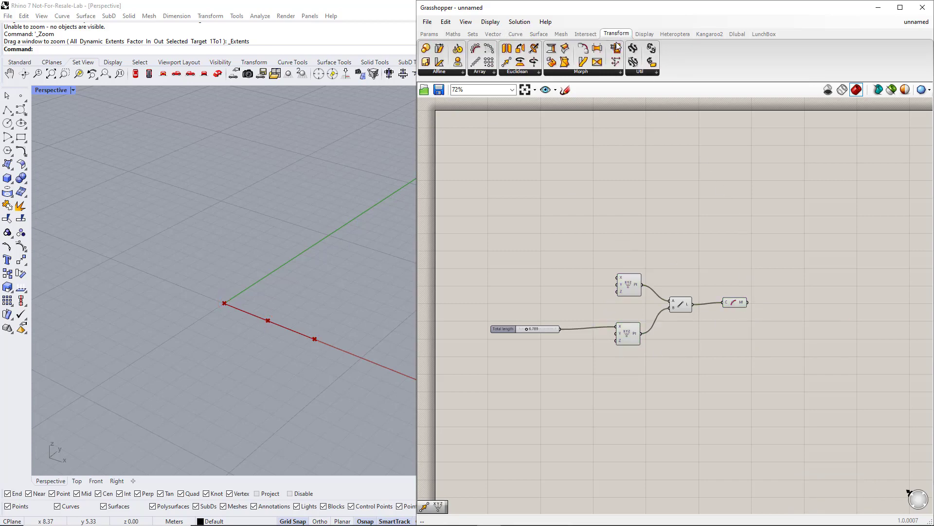
{"action": "left_click", "coordinate": [529, 74]}
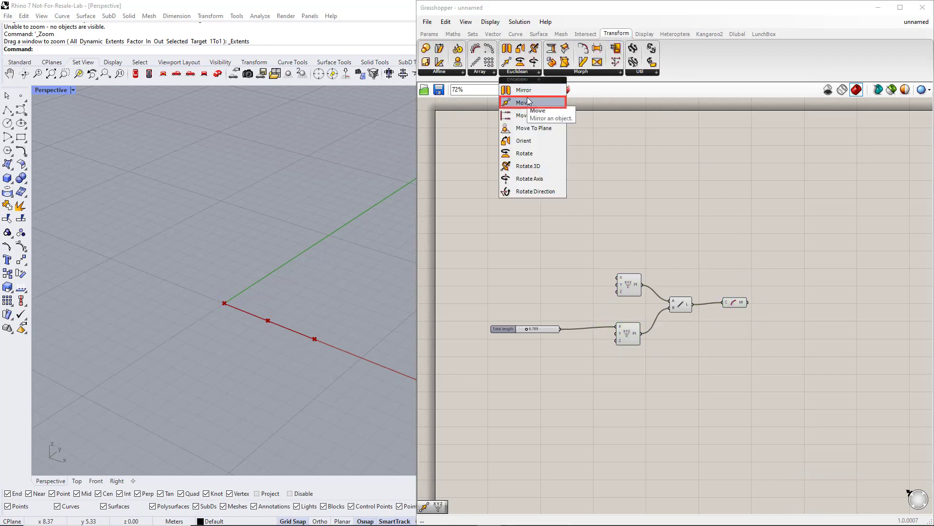
{"action": "double_click", "coordinate": [707, 218]}
{"action": "type", "text": "move"}
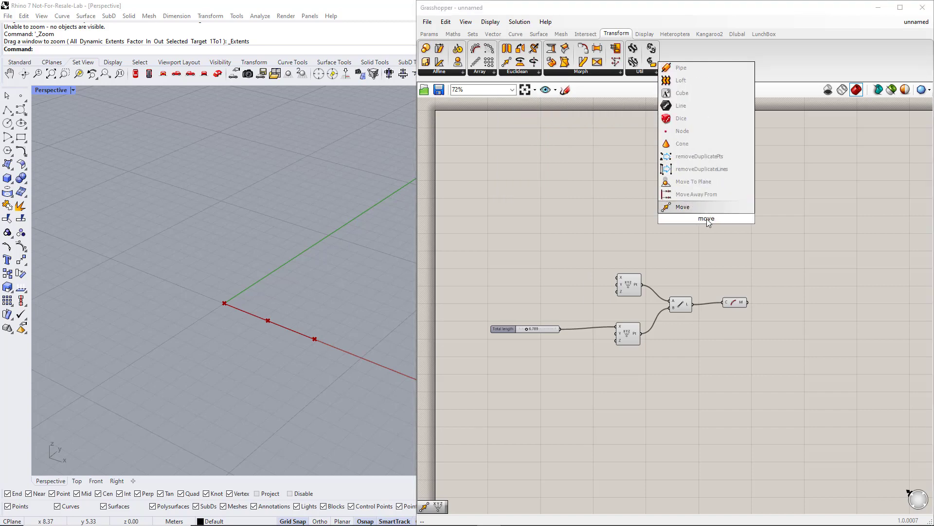
{"action": "key", "text": "Return"}
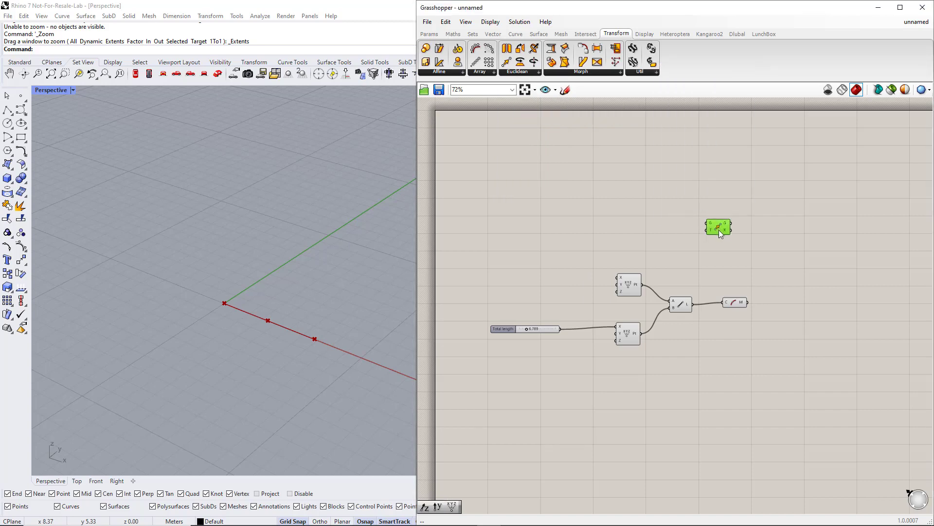
{"action": "left_click_drag", "start_coordinate": [725, 326], "coordinate": [733, 391]}
{"action": "left_click_drag", "start_coordinate": [713, 225], "coordinate": [763, 240]}
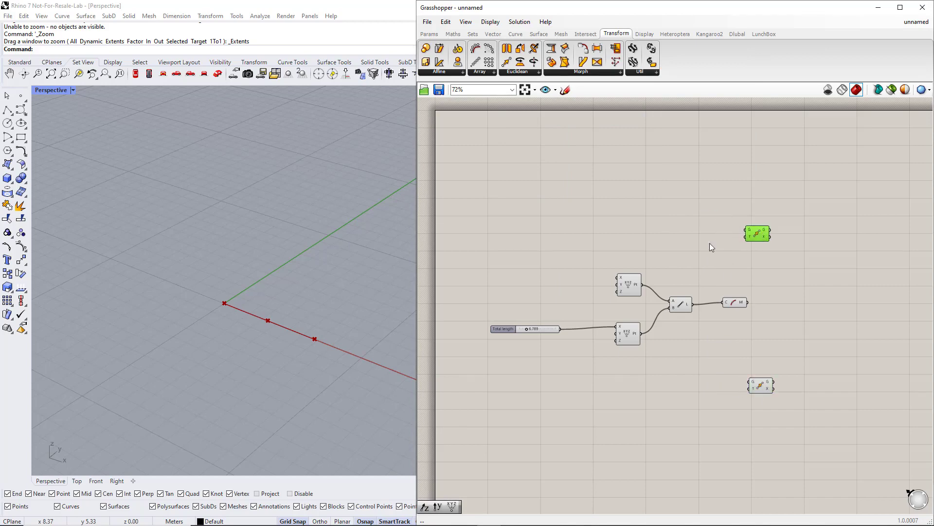
- Connect the upper point to the upper Move's geometry input and the lower point to the lower Move's geometry input
{"action": "left_click_drag", "start_coordinate": [628, 252], "coordinate": [610, 349]}
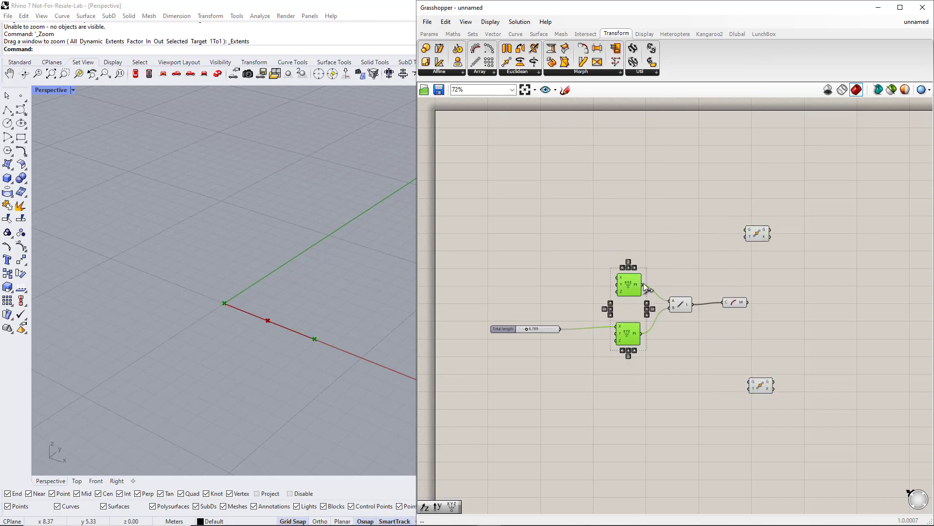
{"action": "left_click_drag", "start_coordinate": [643, 284], "coordinate": [742, 234]}
{"action": "left_click_drag", "start_coordinate": [642, 333], "coordinate": [746, 380]}
{"action": "left_click_drag", "start_coordinate": [795, 402], "coordinate": [764, 228]}
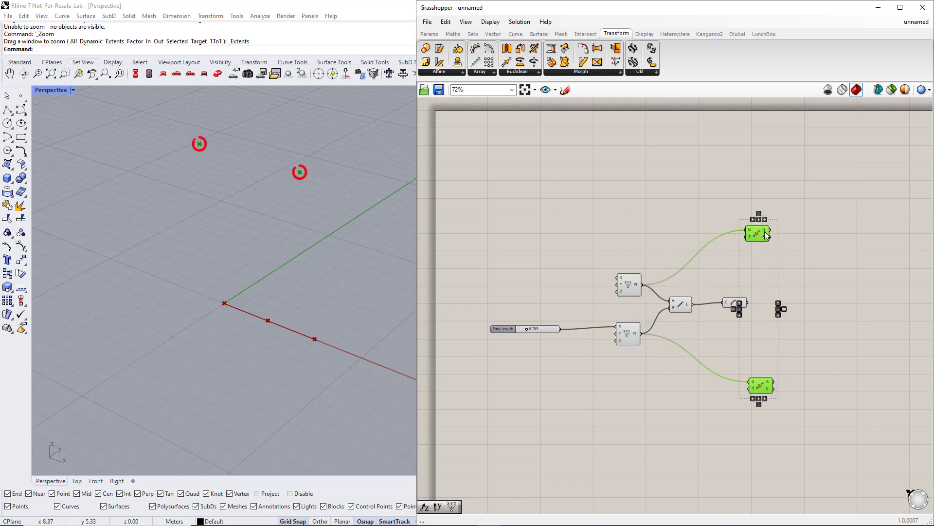
- Add a Unit Z vector component and connect it to the translation inputs of both Move components
{"action": "left_click", "coordinate": [762, 266]}
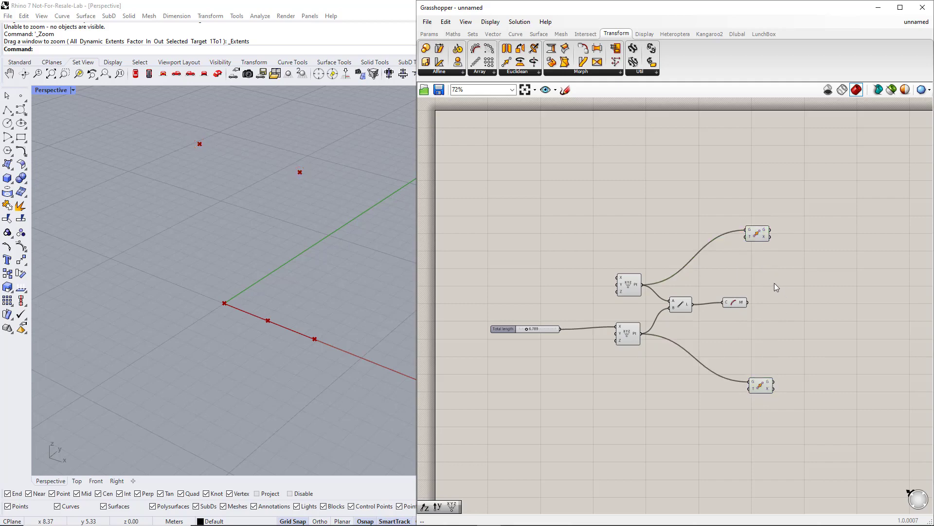
{"action": "left_click", "coordinate": [493, 34]}
{"action": "left_click", "coordinate": [625, 73]}
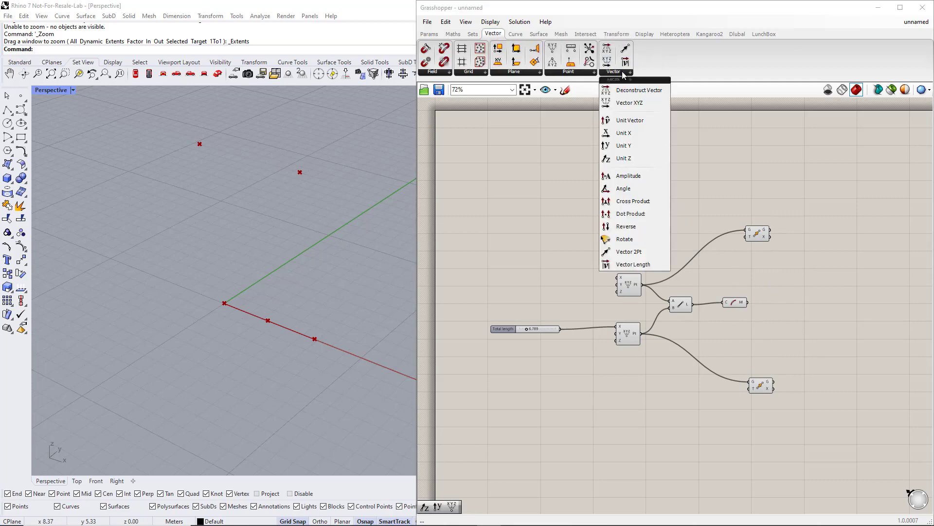
{"action": "double_click", "coordinate": [720, 334]}
{"action": "type", "text": "z"}
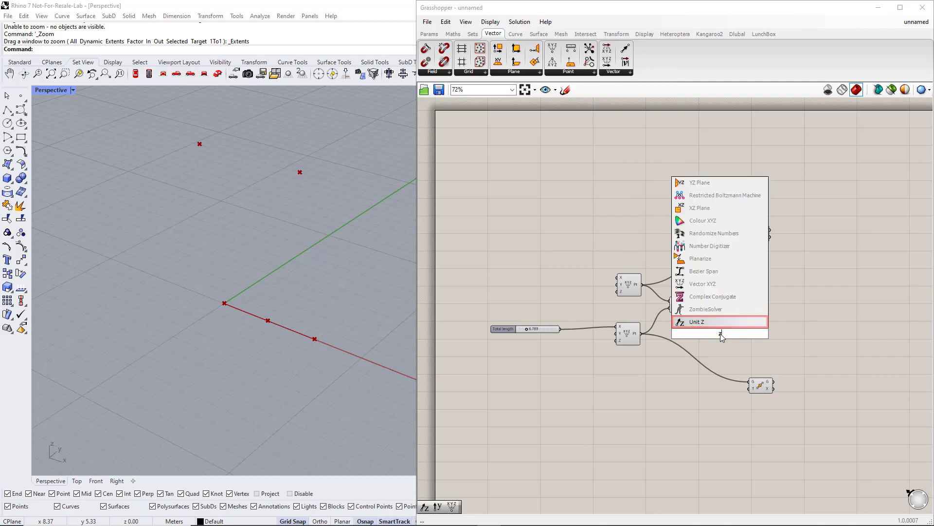
{"action": "key", "text": "Return"}
{"action": "left_click_drag", "start_coordinate": [732, 335], "coordinate": [746, 237]}
{"action": "left_click_drag", "start_coordinate": [748, 388], "coordinate": [683, 375]}
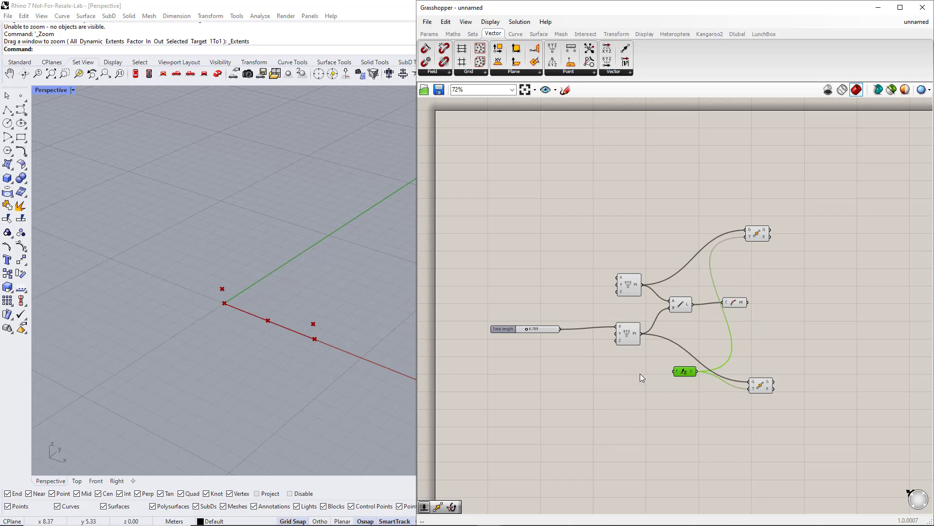
- Add a number slider ranging from 1 to 5, name it Side height, and feed it into the Unit Z component
{"action": "double_click", "coordinate": [623, 374]}
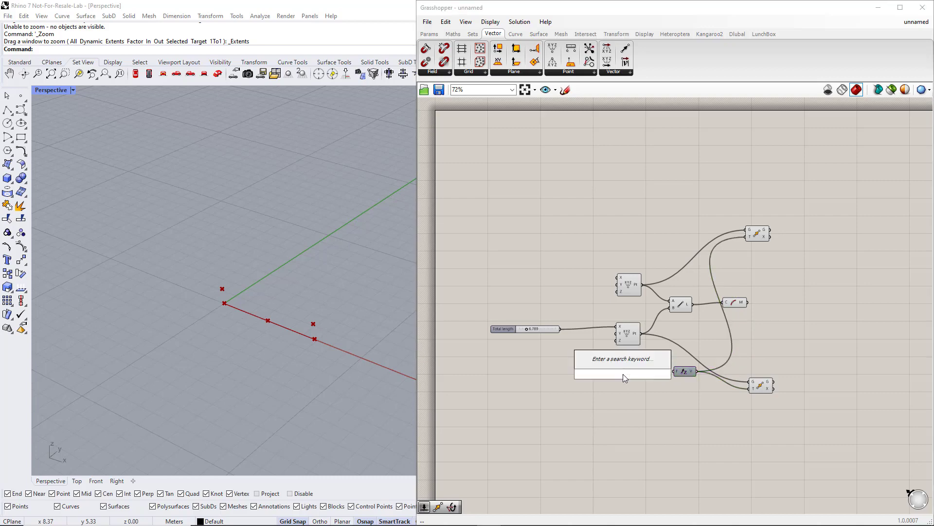
{"action": "type", "text": "1.5"}
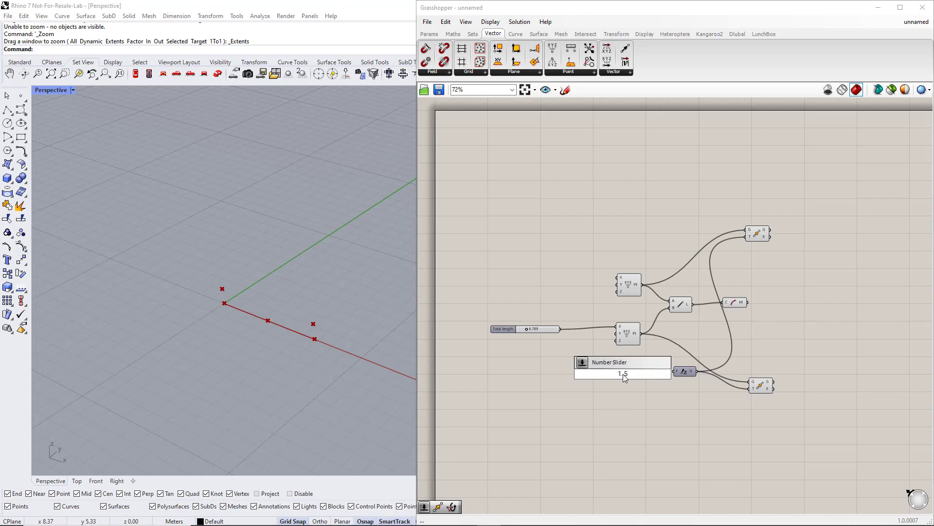
{"action": "key", "text": "Return"}
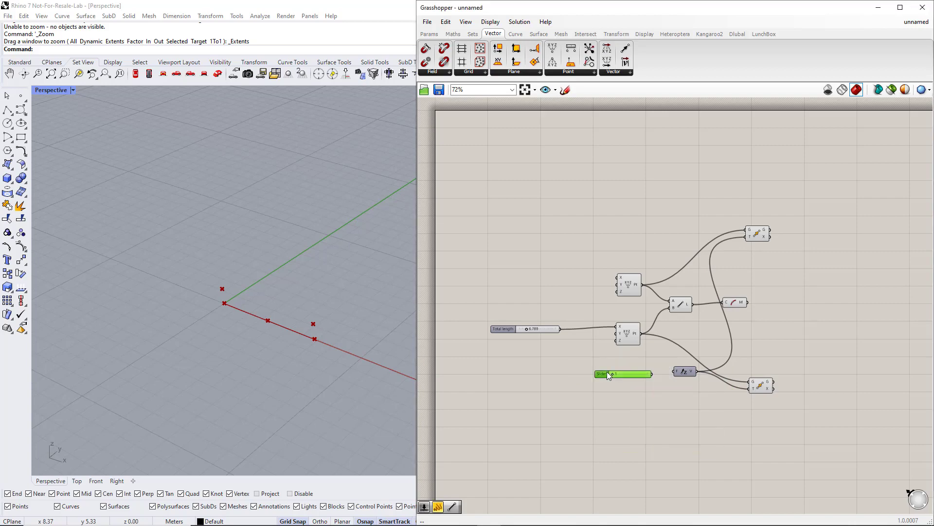
{"action": "double_click", "coordinate": [606, 372]}
{"action": "type", "text": "Si"}
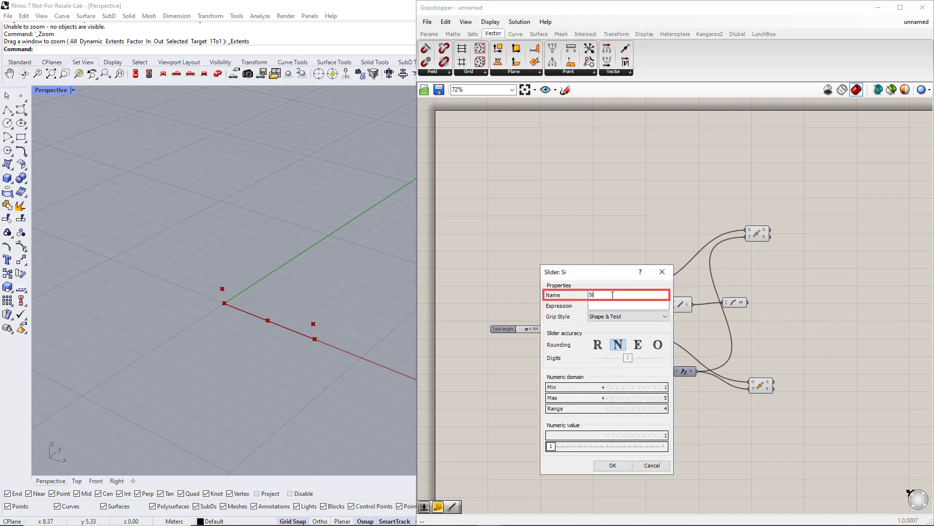
{"action": "type", "text": "de height"}
{"action": "left_click", "coordinate": [609, 464]}
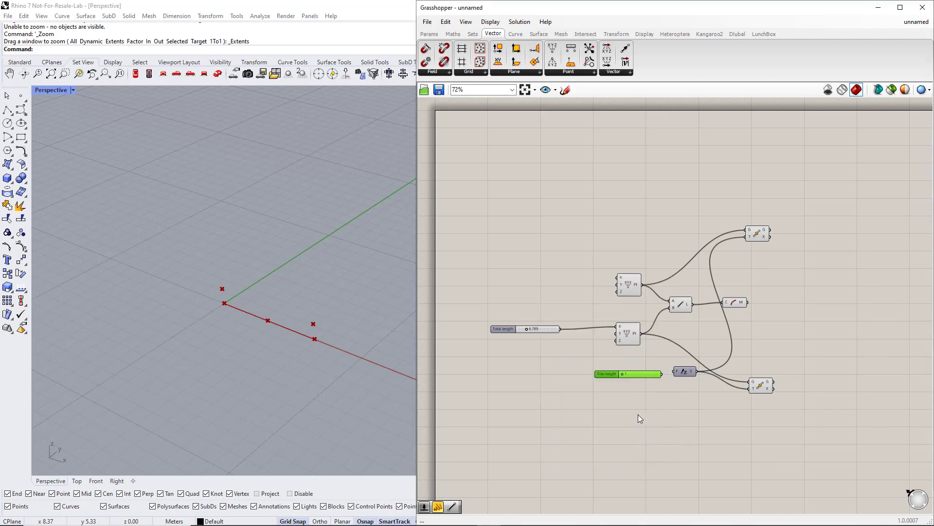
{"action": "left_click", "coordinate": [686, 391]}
- Add a third Move component and connect the Curve Middle's midpoint output to its geometry input
{"action": "left_click", "coordinate": [737, 302]}
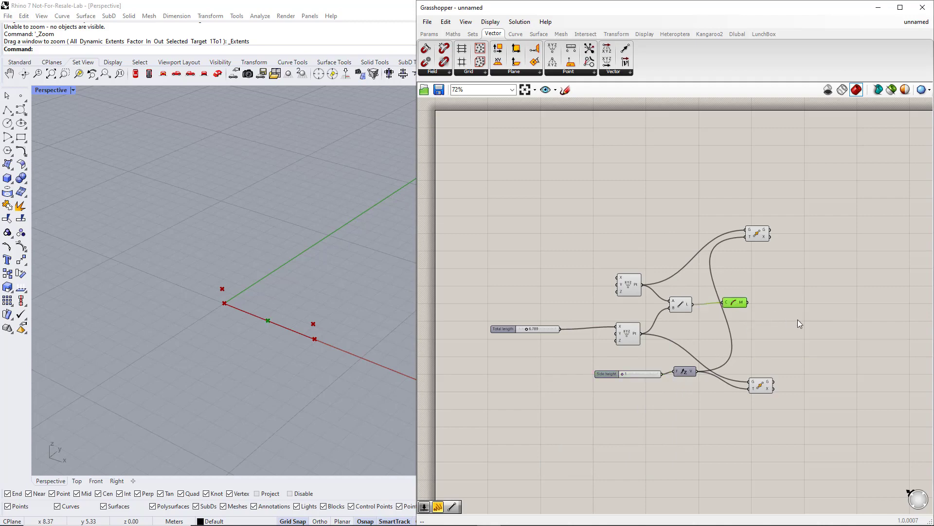
{"action": "right_click_drag", "start_coordinate": [798, 320], "coordinate": [743, 315]}
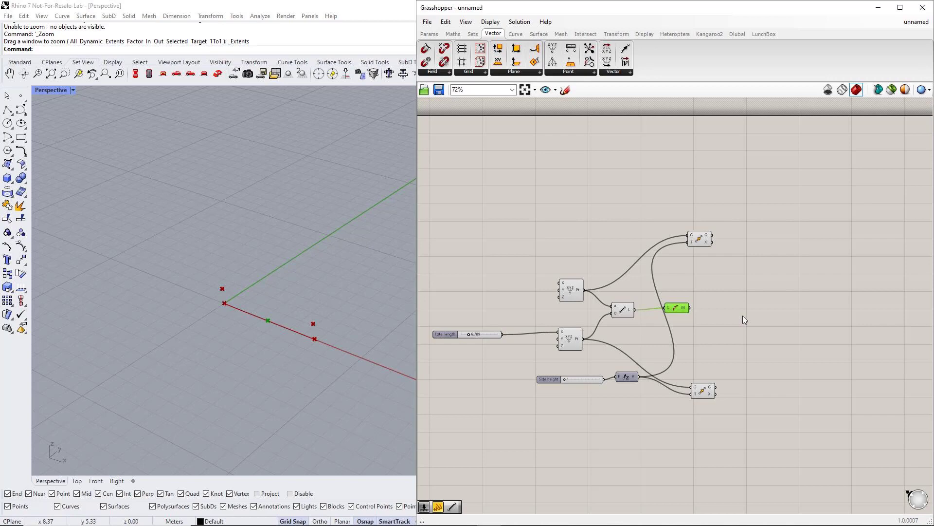
{"action": "double_click", "coordinate": [744, 311]}
{"action": "type", "text": "mo"}
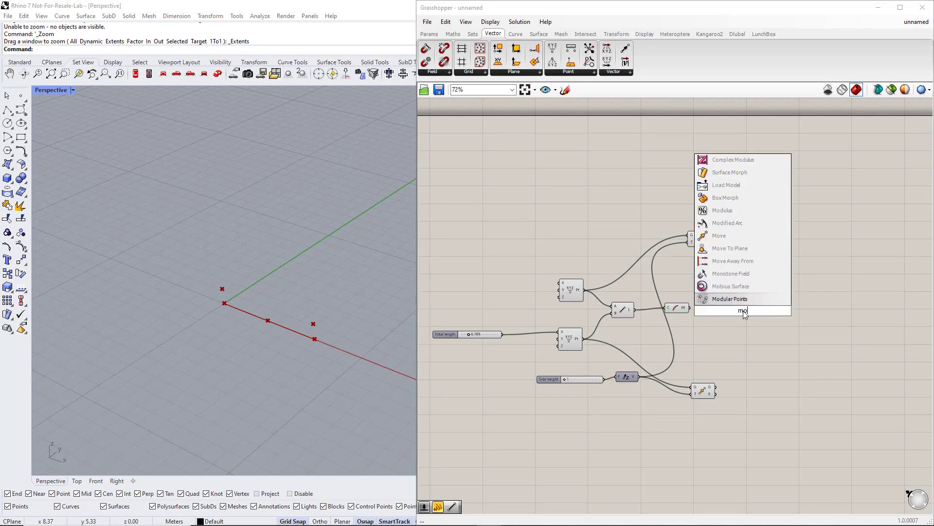
{"action": "type", "text": "ve"}
{"action": "key", "text": "Return"}
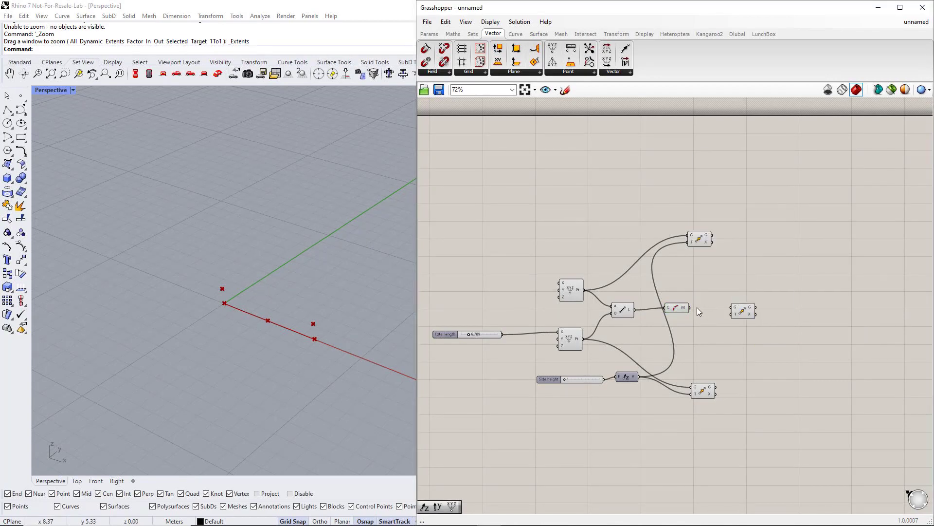
{"action": "left_click_drag", "start_coordinate": [690, 308], "coordinate": [775, 314]}
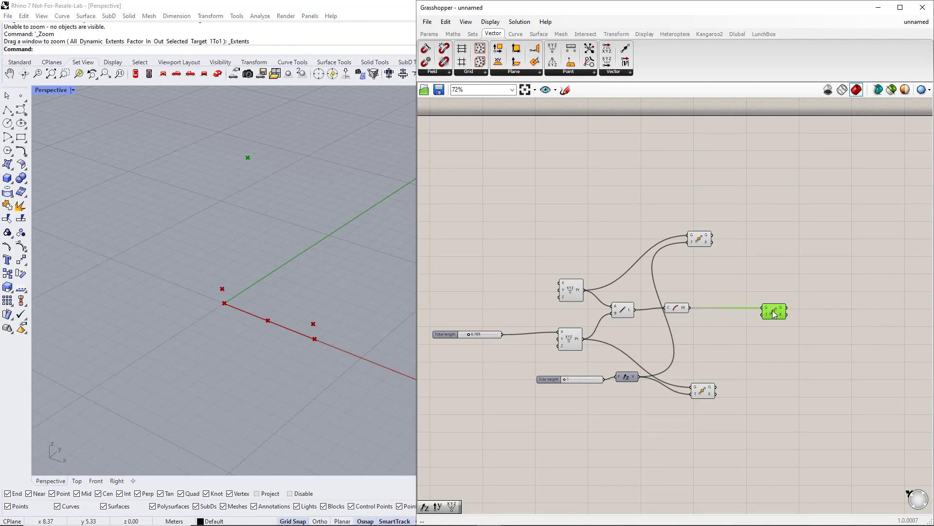
- Add a second Unit Z component and connect it to the translation input of the midpoint's Move
{"action": "double_click", "coordinate": [747, 332]}
{"action": "type", "text": "z"}
{"action": "key", "text": "Return"}
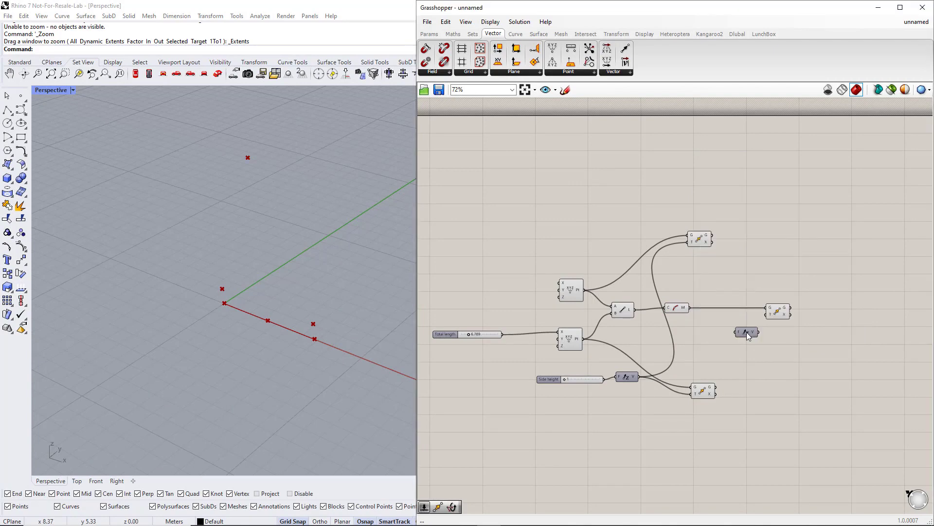
{"action": "left_click_drag", "start_coordinate": [777, 317], "coordinate": [799, 316]}
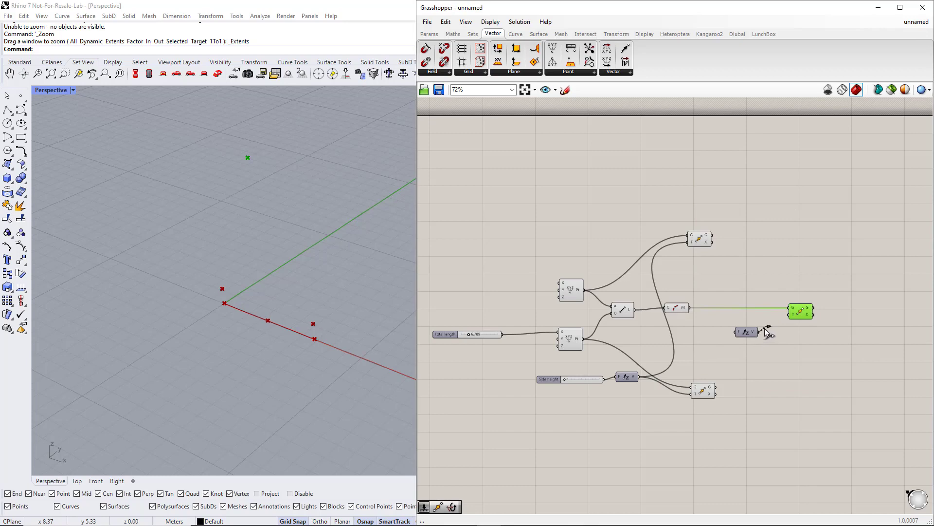
{"action": "left_click_drag", "start_coordinate": [753, 336], "coordinate": [776, 340]}
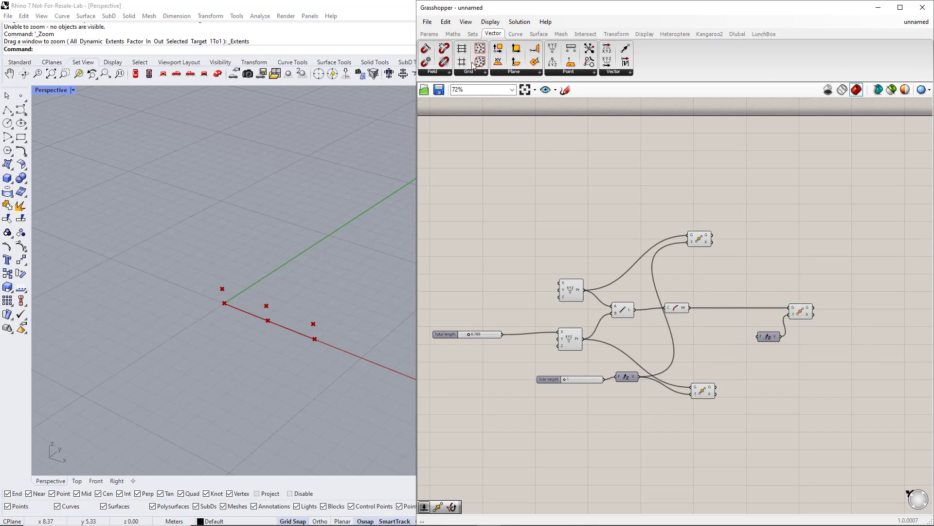
- Add an Expression component beside the second Unit Z and set its formula to x+y
{"action": "left_click", "coordinate": [453, 34]}
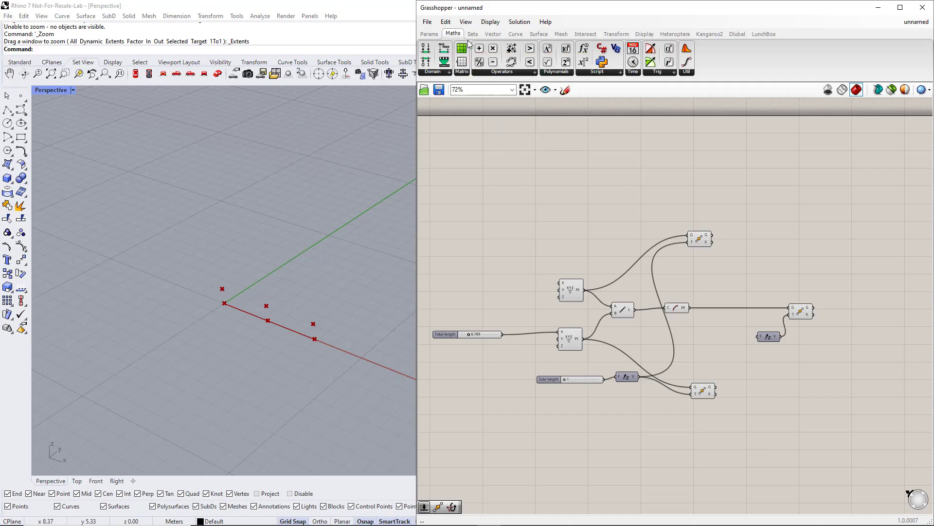
{"action": "left_click", "coordinate": [599, 73]}
{"action": "left_click_drag", "start_coordinate": [605, 107], "coordinate": [709, 289]}
{"action": "left_click_drag", "start_coordinate": [727, 354], "coordinate": [591, 369]}
{"action": "double_click", "coordinate": [711, 348]}
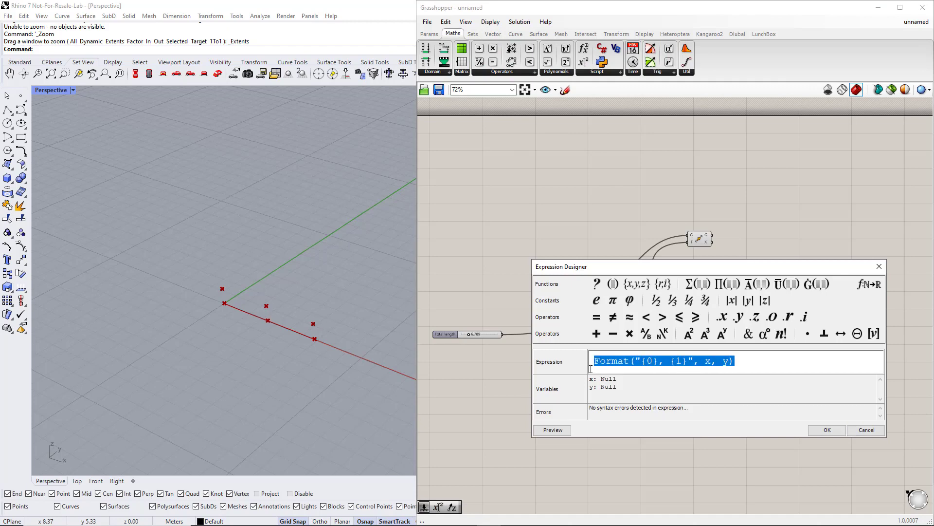
{"action": "type", "text": "x+y"}
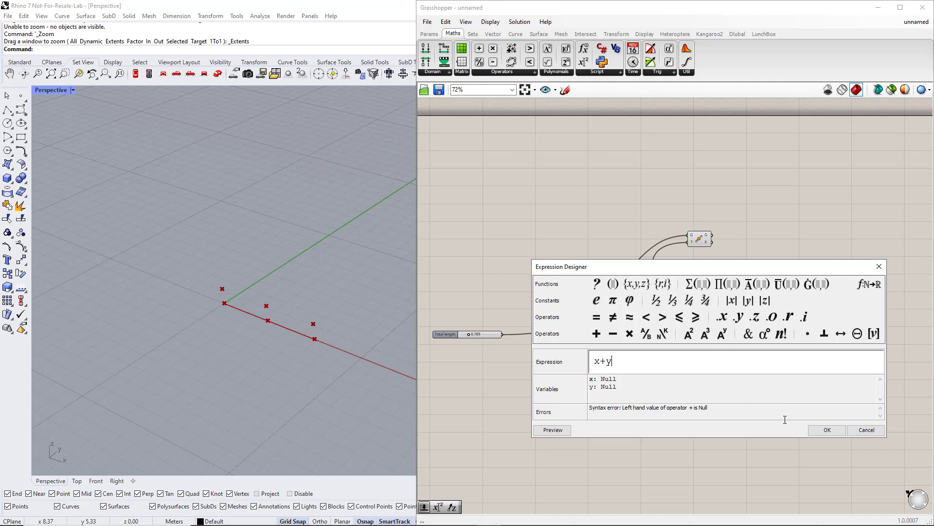
{"action": "left_click", "coordinate": [827, 430]}
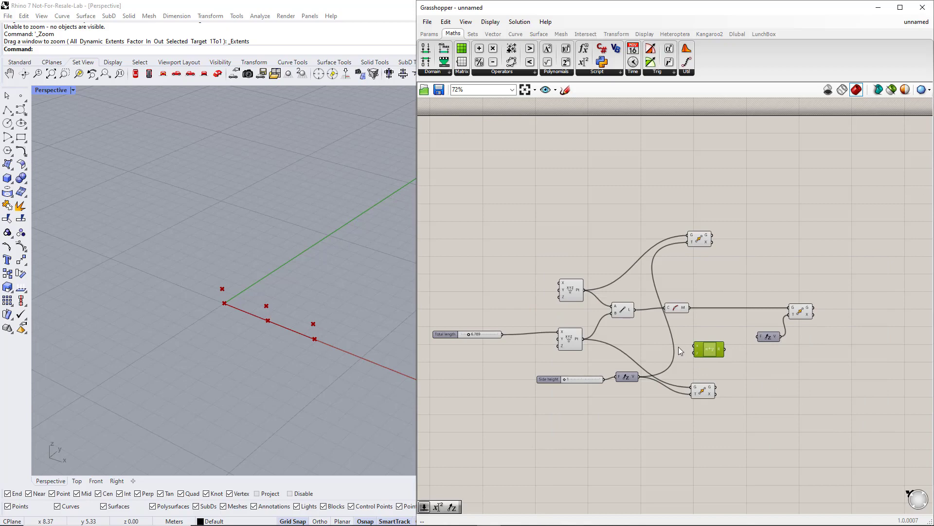
- Feed the Expression with Side height and a new 0 to 5 slider named Apex height, and route its result into the second Unit Z
{"action": "left_click_drag", "start_coordinate": [603, 378], "coordinate": [694, 349]}
{"action": "double_click", "coordinate": [685, 369]}
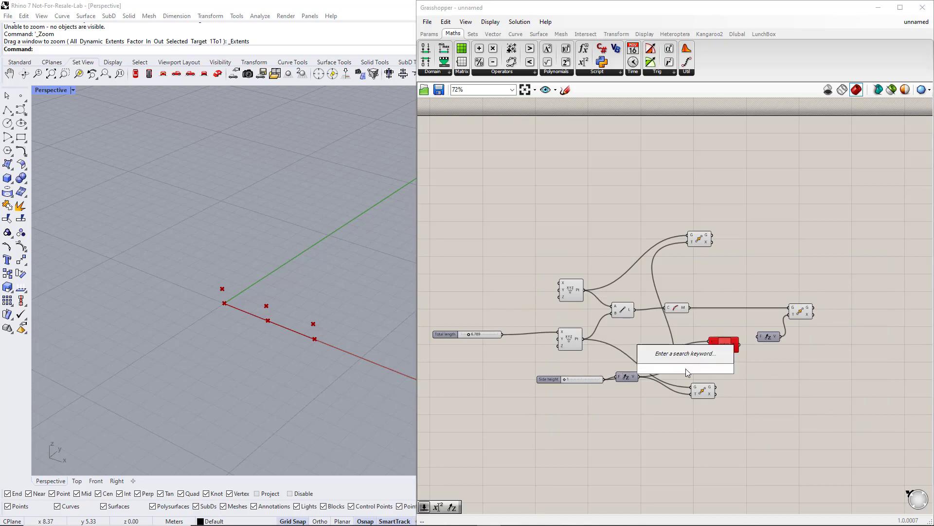
{"action": "type", "text": "0.5"}
{"action": "key", "text": "Return"}
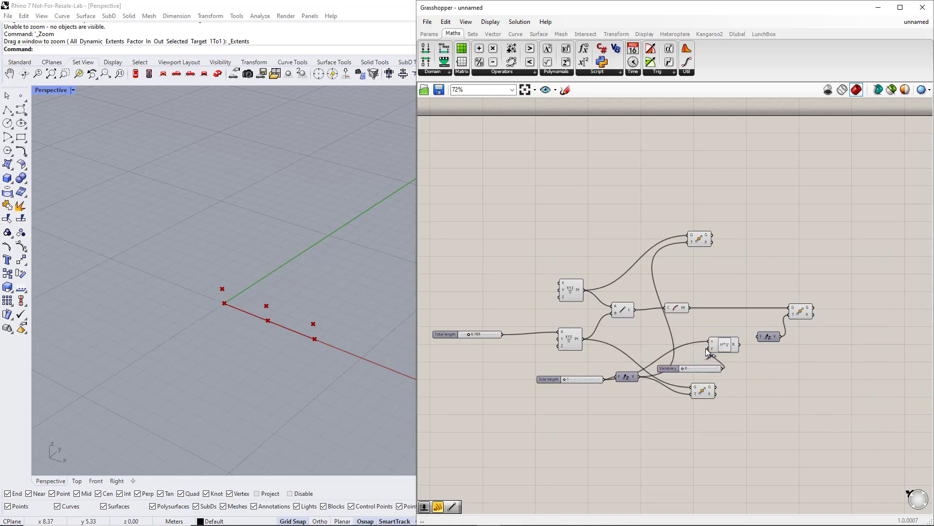
{"action": "double_click", "coordinate": [673, 365]}
{"action": "type", "text": "x height"}
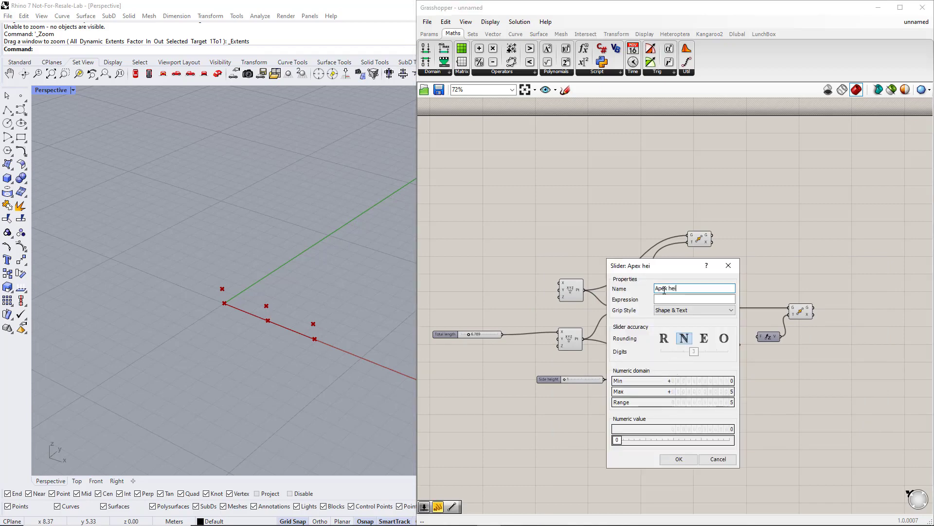
{"action": "left_click", "coordinate": [679, 459]}
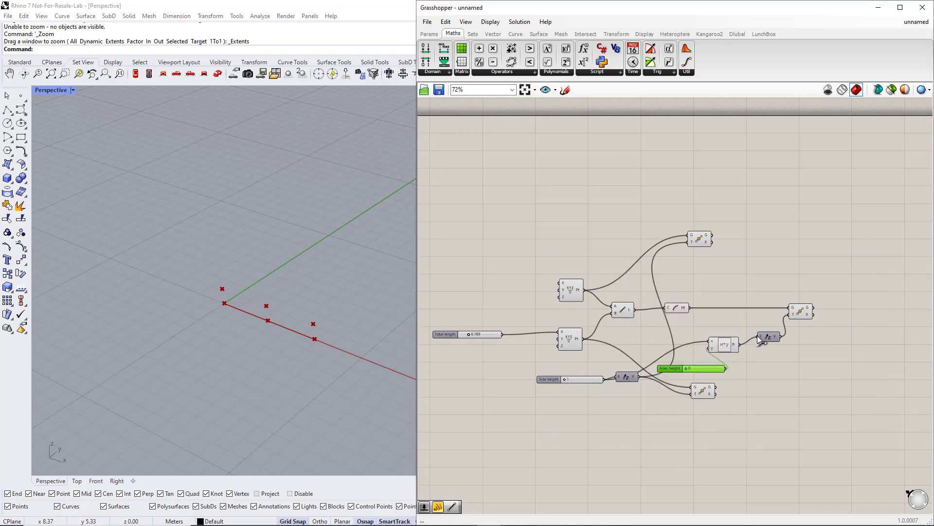
- Set Side height to 2 and make Apex height a floating-point slider set to about 1.8
{"action": "left_click_drag", "start_coordinate": [566, 378], "coordinate": [576, 378]}
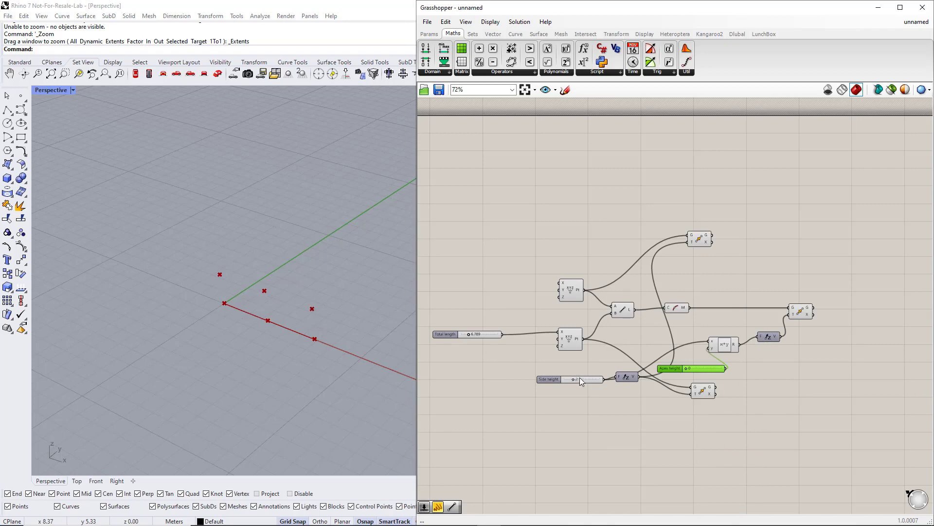
{"action": "mouse_move", "coordinate": [686, 368]}
{"action": "left_mouse_down"}
{"action": "mouse_move", "coordinate": [718, 368]}
{"action": "mouse_move", "coordinate": [693, 369]}
{"action": "left_mouse_up"}
{"action": "right_click", "coordinate": [682, 369]}
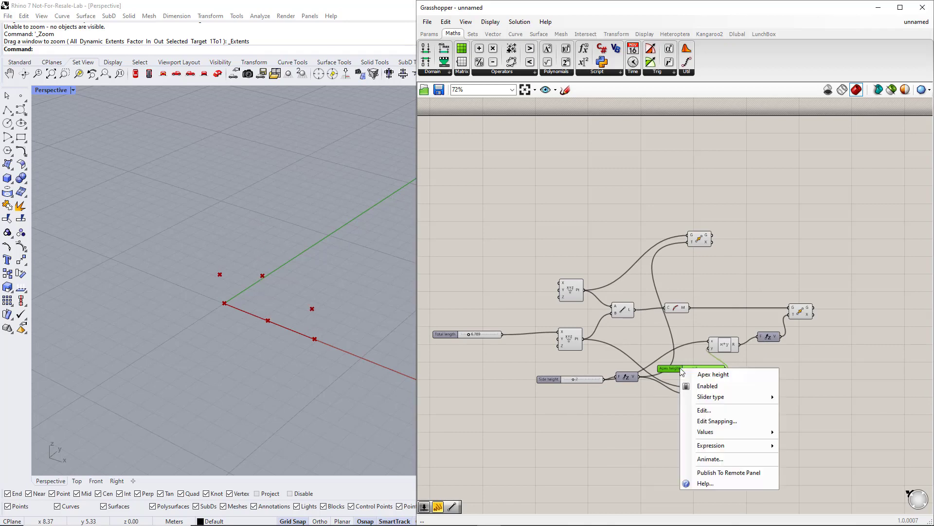
{"action": "mouse_move", "coordinate": [769, 396]}
{"action": "left_click", "coordinate": [799, 399]}
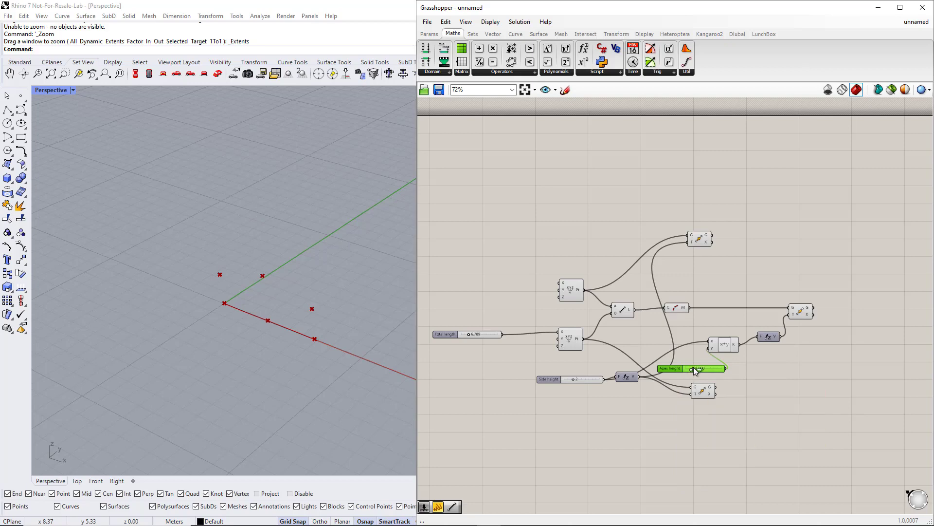
{"action": "mouse_move", "coordinate": [691, 369]}
{"action": "left_mouse_down"}
{"action": "mouse_move", "coordinate": [720, 369]}
{"action": "mouse_move", "coordinate": [694, 372]}
{"action": "mouse_move", "coordinate": [701, 369]}
{"action": "left_mouse_up"}
{"action": "left_click", "coordinate": [753, 380]}
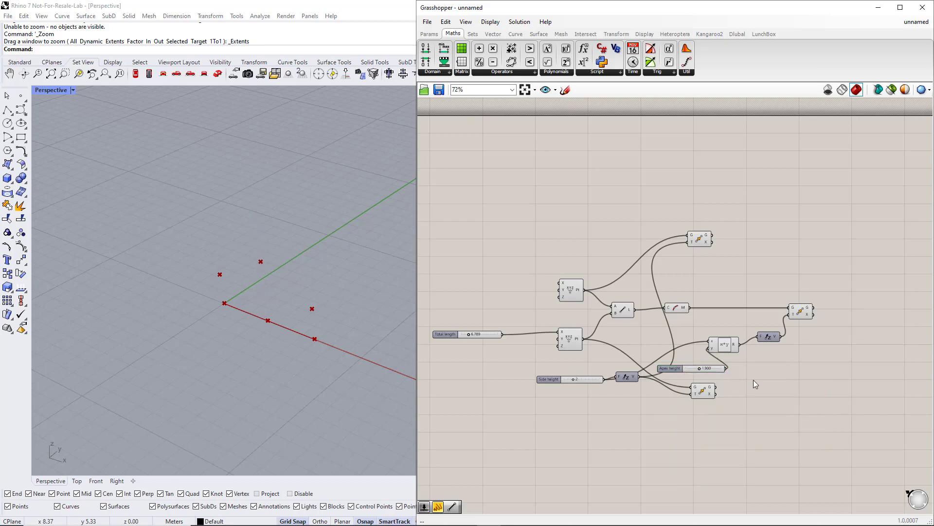
- Rearrange the three Move components into one vertical column beyond the rest of the definition, with the midpoint's Move in the middle
{"action": "left_click_drag", "start_coordinate": [701, 238], "coordinate": [798, 224]}
{"action": "left_click_drag", "start_coordinate": [805, 309], "coordinate": [816, 282]}
{"action": "left_click_drag", "start_coordinate": [796, 226], "coordinate": [825, 229]}
{"action": "left_click_drag", "start_coordinate": [808, 283], "coordinate": [818, 285]}
{"action": "left_click_drag", "start_coordinate": [700, 395], "coordinate": [822, 375]}
{"action": "right_click_drag", "start_coordinate": [849, 392], "coordinate": [743, 395]}
{"action": "left_click", "coordinate": [791, 253]}
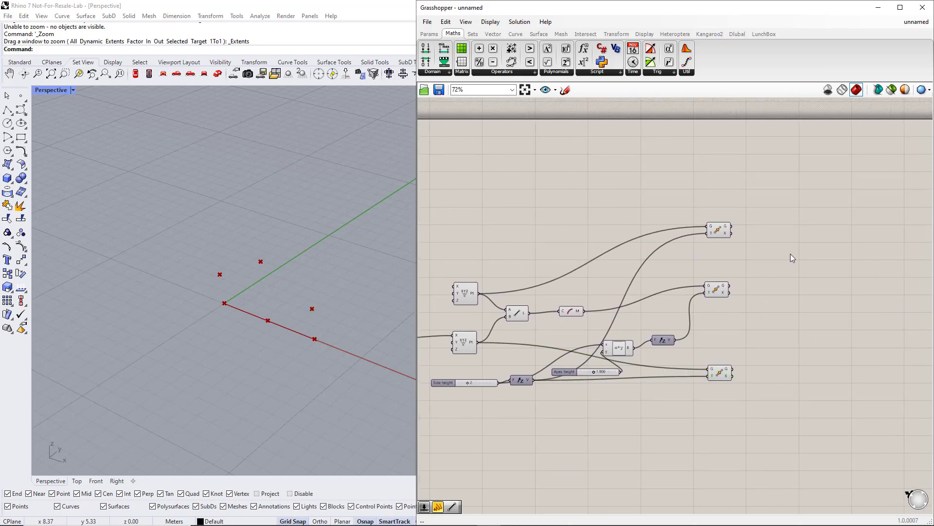
- Add a Line component running from the upper Move's geometry output to the middle Move's geometry output
{"action": "double_click", "coordinate": [793, 218]}
{"action": "type", "text": "line"}
{"action": "key", "text": "Return"}
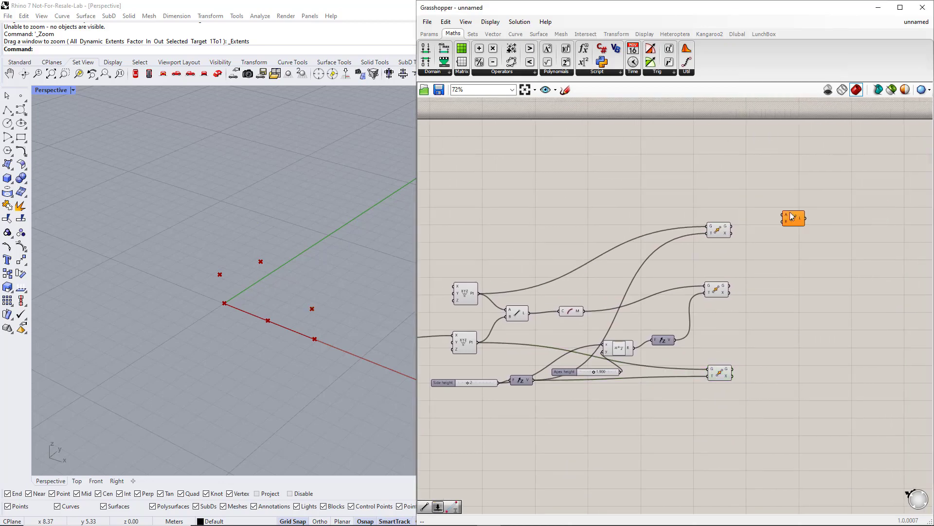
{"action": "left_click", "coordinate": [718, 232]}
{"action": "left_click", "coordinate": [717, 290]}
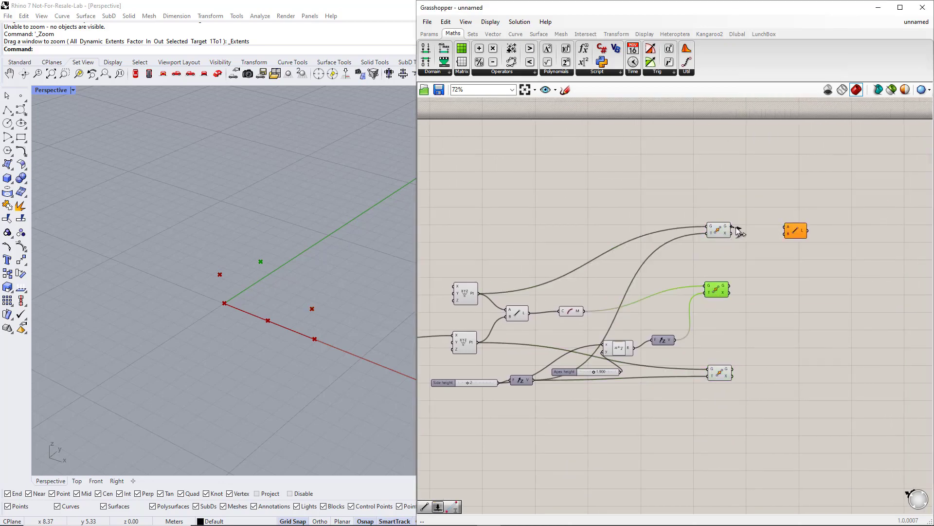
{"action": "left_click_drag", "start_coordinate": [732, 227], "coordinate": [786, 228]}
{"action": "left_click_drag", "start_coordinate": [730, 286], "coordinate": [785, 234]}
- Add another Line component running from the middle Move's geometry output to the lower Move's geometry output
{"action": "double_click", "coordinate": [795, 276]}
{"action": "type", "text": "lin"}
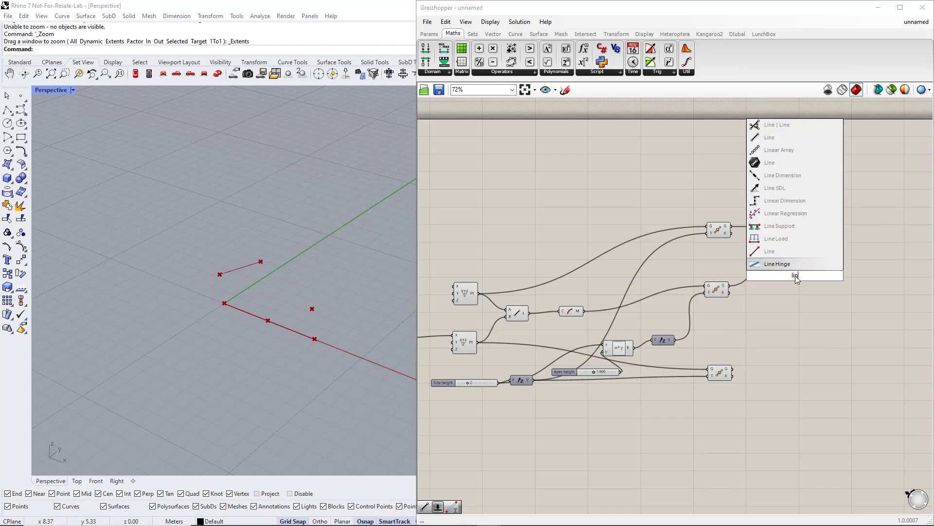
{"action": "left_click", "coordinate": [788, 249]}
{"action": "left_click", "coordinate": [719, 287]}
{"action": "left_click_drag", "start_coordinate": [730, 286], "coordinate": [800, 267]}
{"action": "left_click", "coordinate": [728, 375]}
{"action": "left_click", "coordinate": [735, 372]}
{"action": "left_click", "coordinate": [806, 326]}
- Add a Line component running from the first base point to the base line's midpoint
{"action": "double_click", "coordinate": [801, 309]}
{"action": "type", "text": "line"}
{"action": "left_click", "coordinate": [798, 272]}
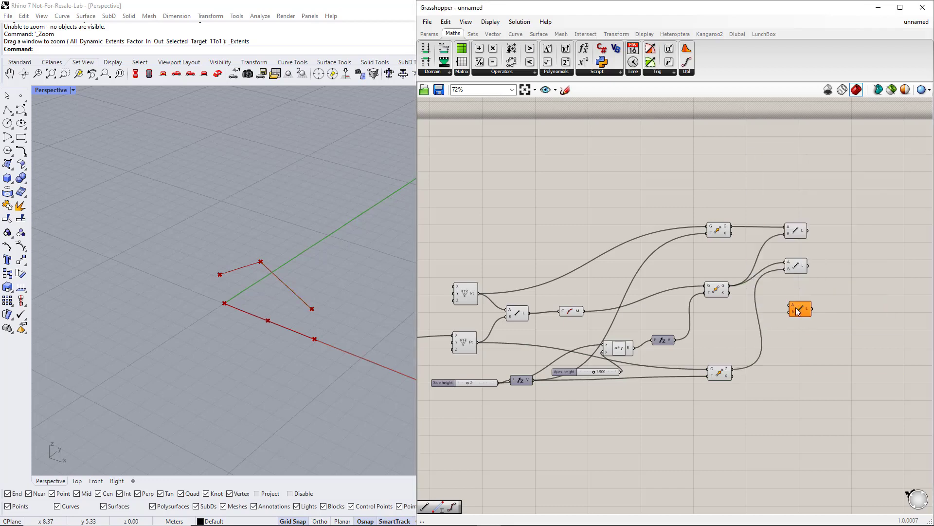
{"action": "left_click_drag", "start_coordinate": [799, 309], "coordinate": [796, 305]}
{"action": "left_click", "coordinate": [470, 295]}
{"action": "left_click_drag", "start_coordinate": [479, 294], "coordinate": [783, 299]}
{"action": "left_click", "coordinate": [571, 311]}
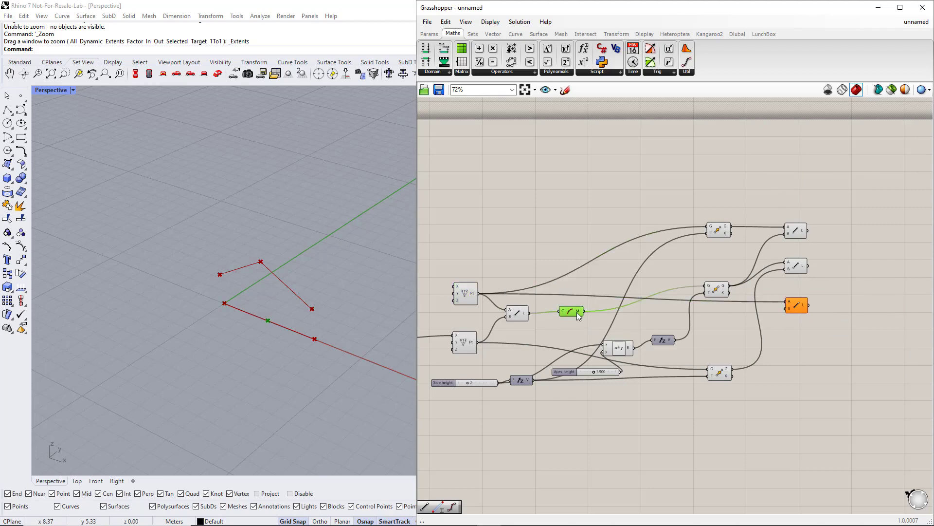
{"action": "left_click_drag", "start_coordinate": [585, 310], "coordinate": [786, 308]}
- Add another Line component running from the base line's midpoint to the second base point
{"action": "double_click", "coordinate": [796, 337]}
{"action": "type", "text": "line"}
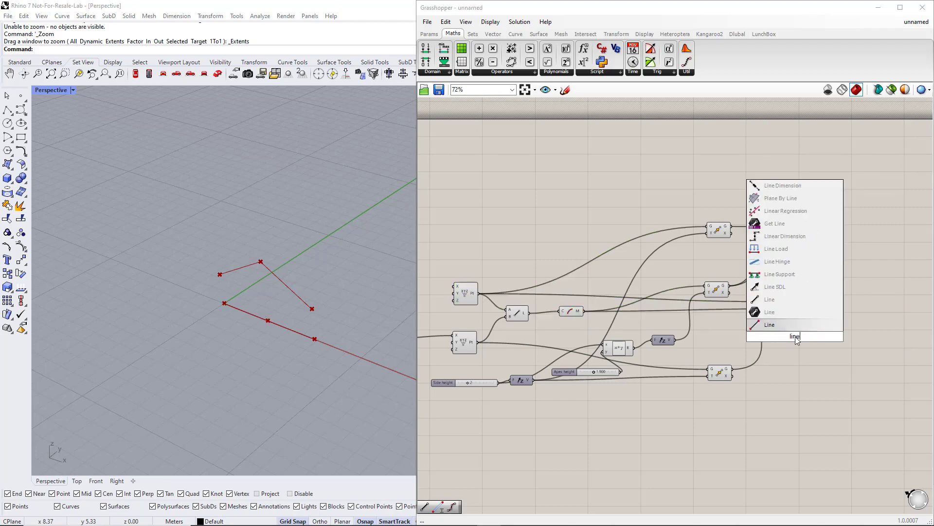
{"action": "key", "text": "Return"}
{"action": "left_click", "coordinate": [573, 312]}
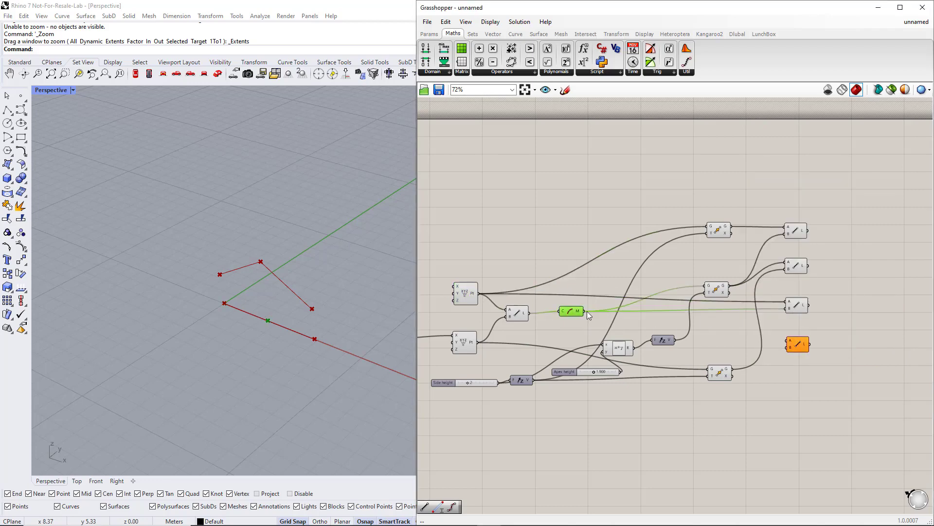
{"action": "left_click_drag", "start_coordinate": [585, 310], "coordinate": [786, 341]}
{"action": "left_click", "coordinate": [463, 345]}
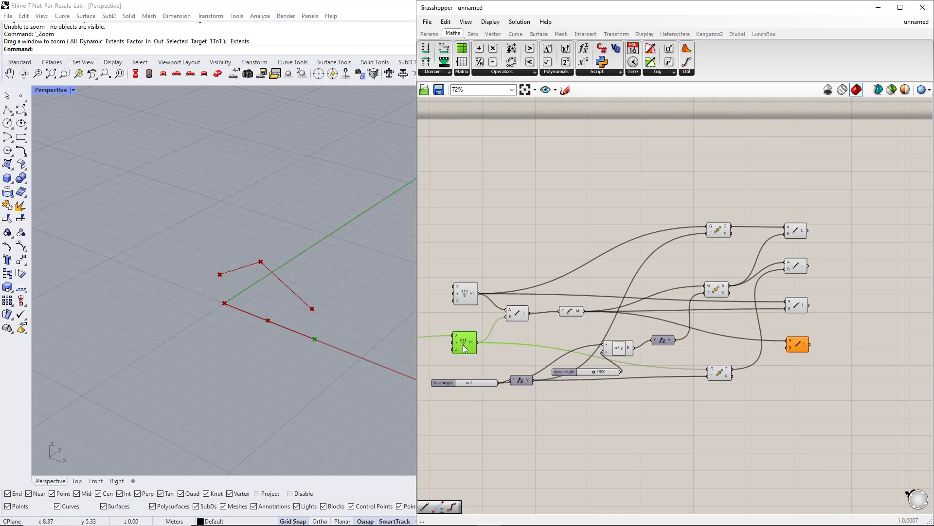
{"action": "left_click_drag", "start_coordinate": [478, 342], "coordinate": [793, 221]}
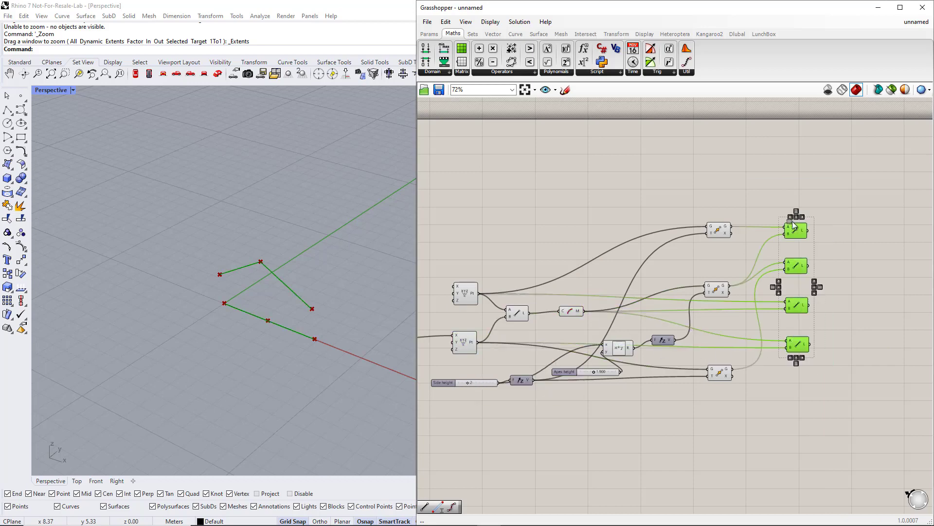
{"action": "left_click", "coordinate": [856, 278]}
- Add a Divide Curve component beyond the four end Lines and feed it the uppermost Line as its curve
{"action": "right_click_drag", "start_coordinate": [856, 279], "coordinate": [776, 314]}
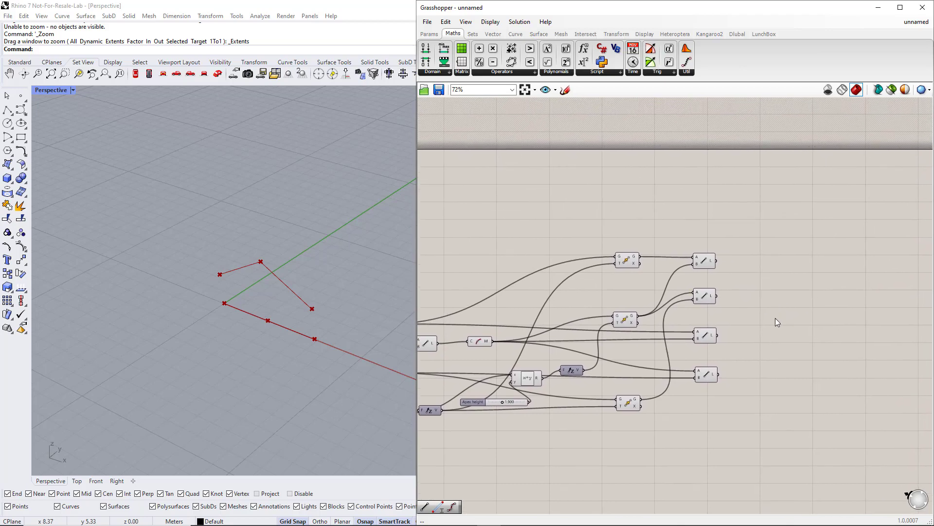
{"action": "left_click", "coordinate": [515, 33]}
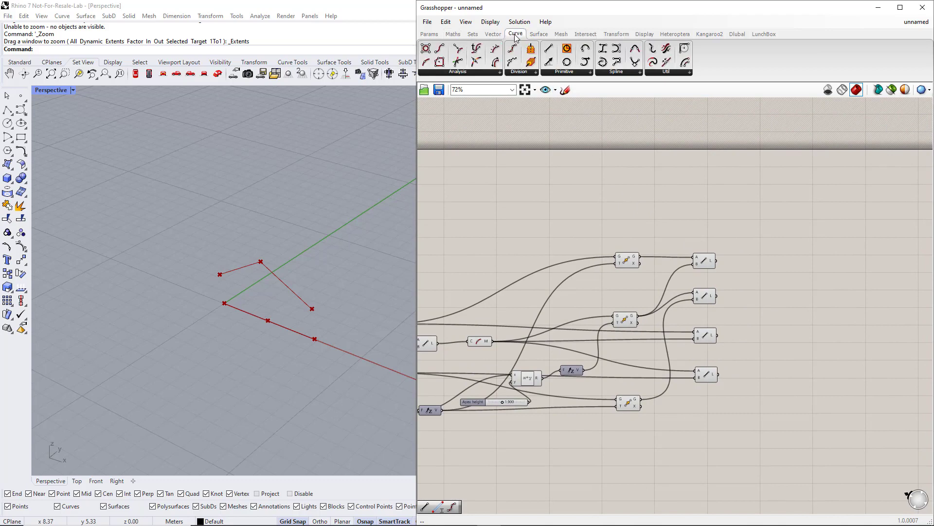
{"action": "left_click", "coordinate": [519, 71]}
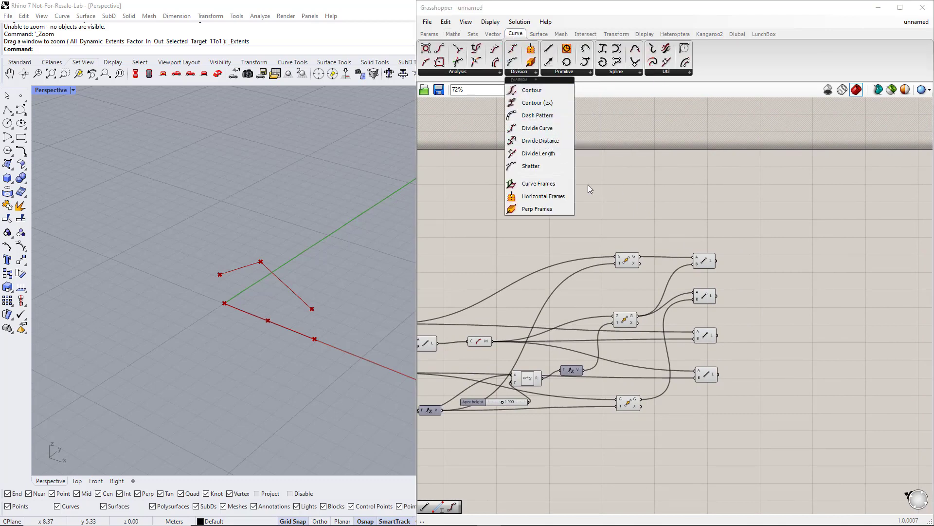
{"action": "double_click", "coordinate": [780, 264]}
{"action": "type", "text": "d"}
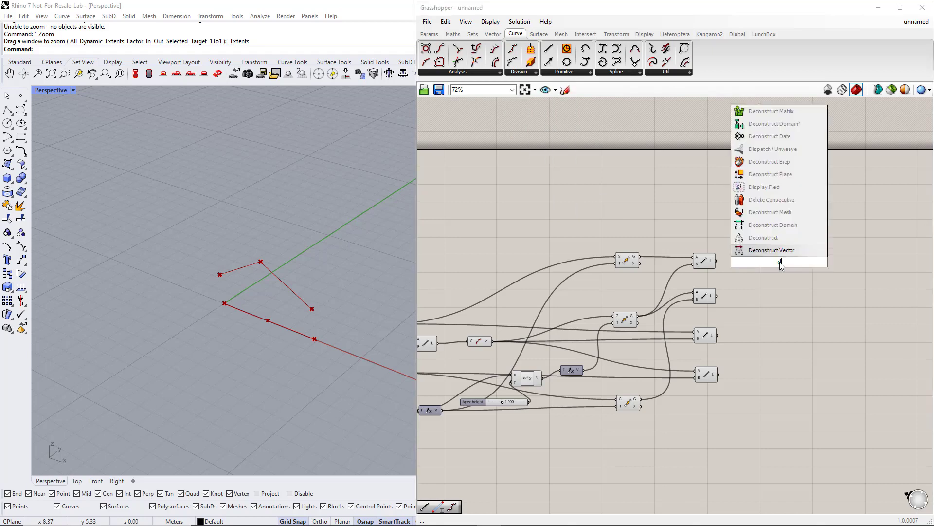
{"action": "type", "text": "ivide curve"}
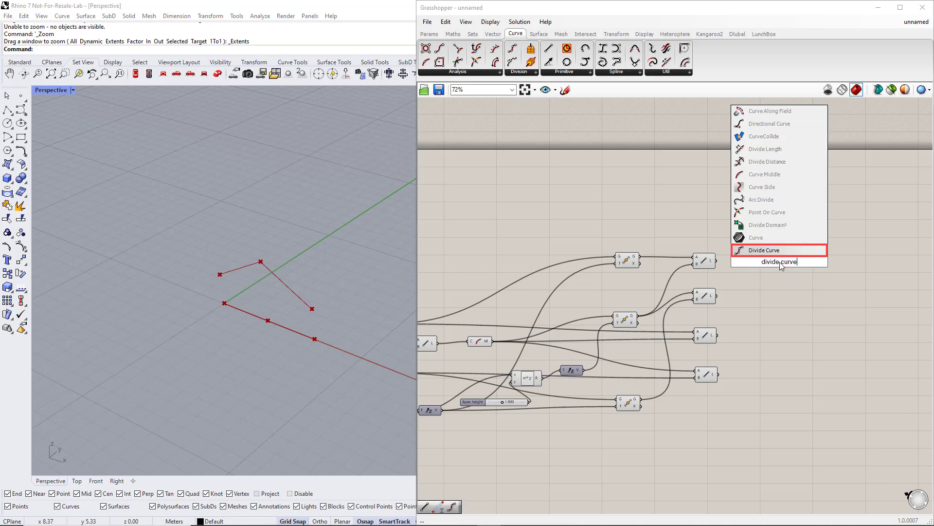
{"action": "key", "text": "Return"}
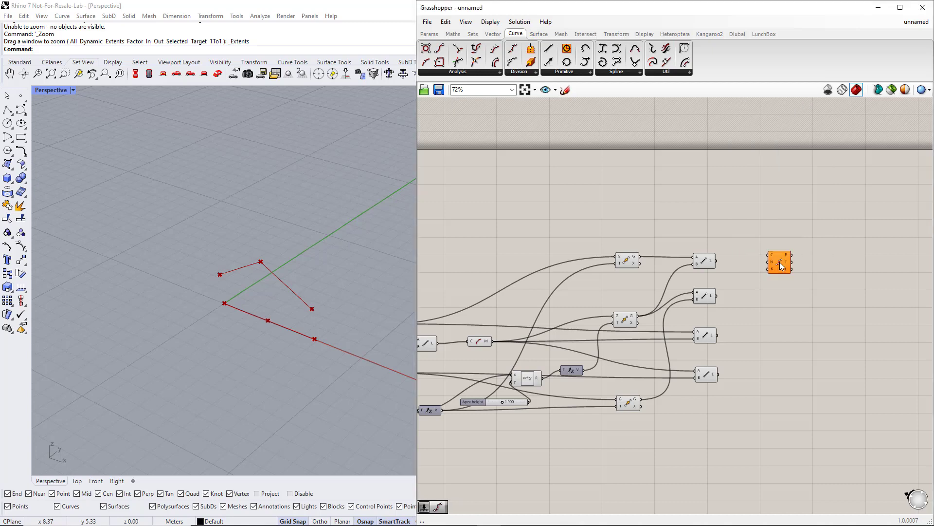
{"action": "left_click", "coordinate": [780, 262]}
{"action": "mouse_move", "coordinate": [779, 262]}
{"action": "left_click_drag", "start_coordinate": [717, 261], "coordinate": [811, 267]}
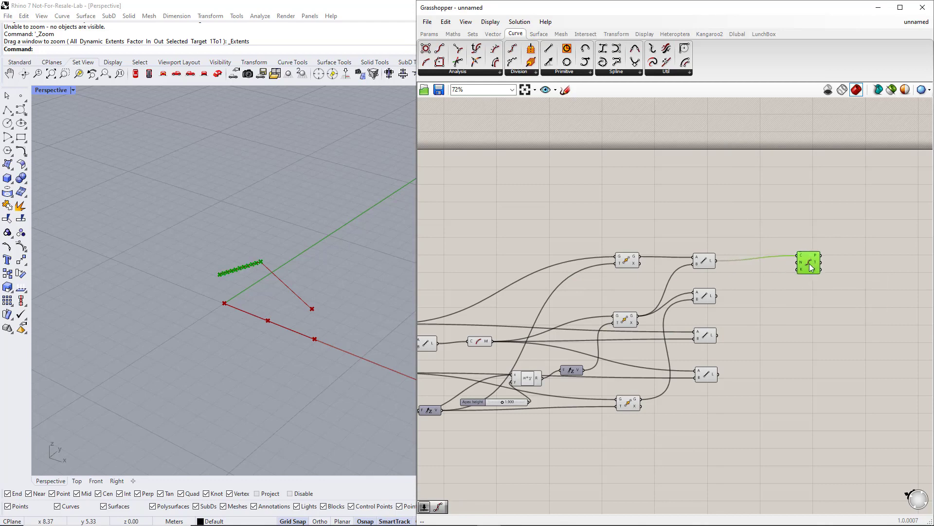
- Create a number slider with value 1 and connect it to the Divide Curve's count input
{"action": "double_click", "coordinate": [753, 279]}
{"action": "type", "text": "1.1"}
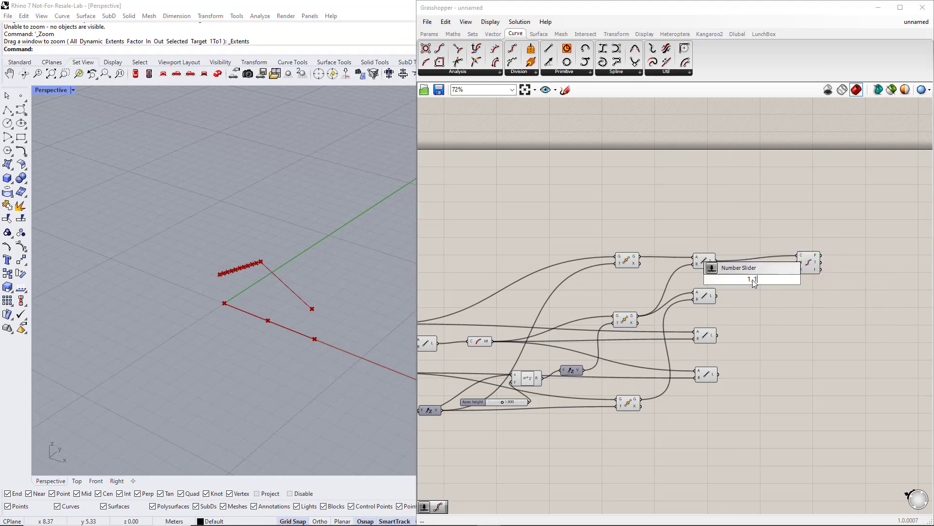
{"action": "key", "text": "Return"}
{"action": "left_click_drag", "start_coordinate": [783, 279], "coordinate": [797, 263]}
- Duplicate the Divide Curve component three times, keeping the shared Count slider, and feed the copies the three remaining Lines in order
{"action": "left_click", "coordinate": [810, 268]}
{"action": "left_click_drag", "start_coordinate": [802, 297], "coordinate": [819, 403], "text": "alt"}
{"action": "left_click_drag", "start_coordinate": [803, 301], "coordinate": [718, 296]}
{"action": "left_click_drag", "start_coordinate": [806, 354], "coordinate": [718, 335]}
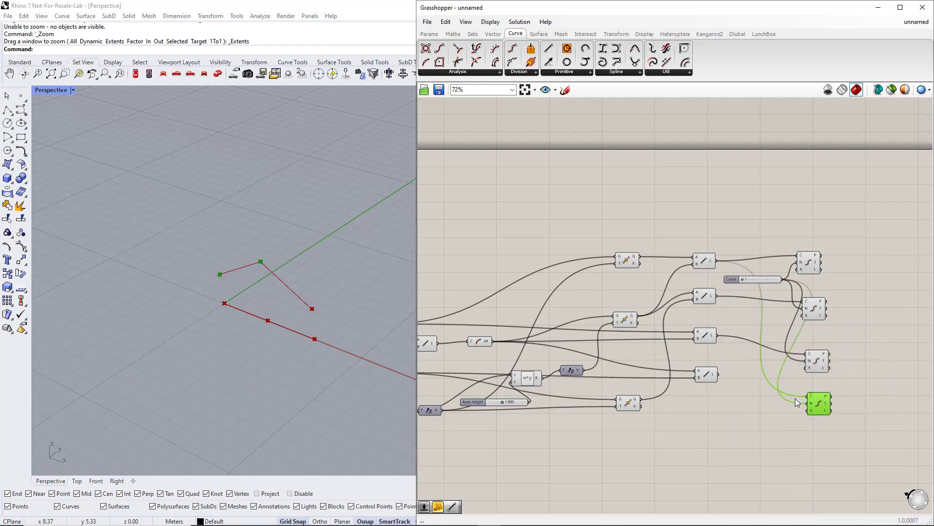
{"action": "left_click_drag", "start_coordinate": [808, 398], "coordinate": [719, 374]}
- Move the Count slider between the middle two Line components and set it to 3
{"action": "left_click_drag", "start_coordinate": [763, 282], "coordinate": [743, 322]}
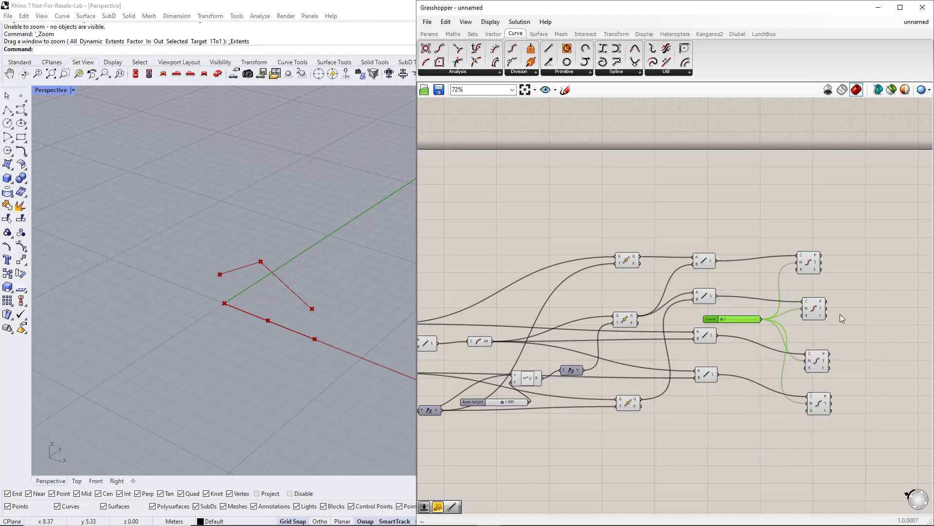
{"action": "left_click", "coordinate": [854, 312]}
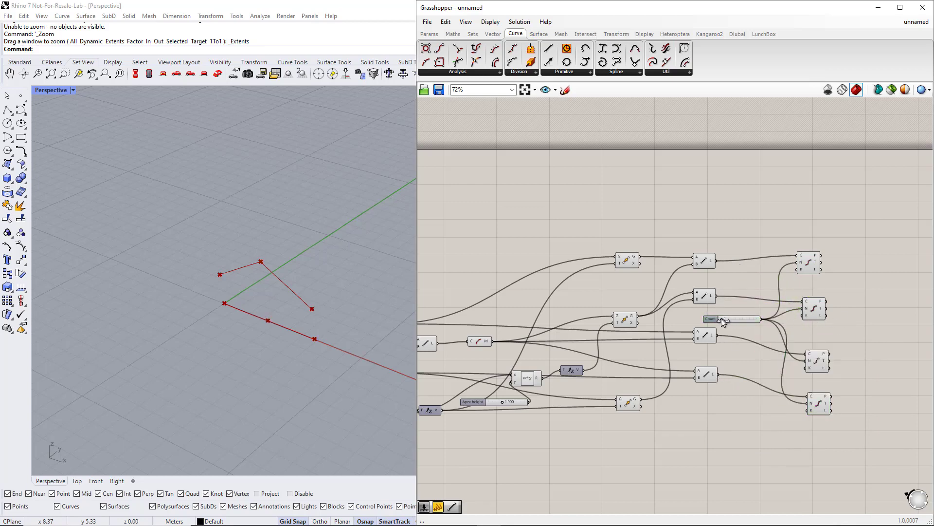
{"action": "left_click_drag", "start_coordinate": [727, 320], "coordinate": [727, 320]}
- Rearrange the Divide Curve components into two vertical pairs, each with a roof line's division above its matching base line's division
{"action": "right_click_drag", "start_coordinate": [851, 318], "coordinate": [662, 323]}
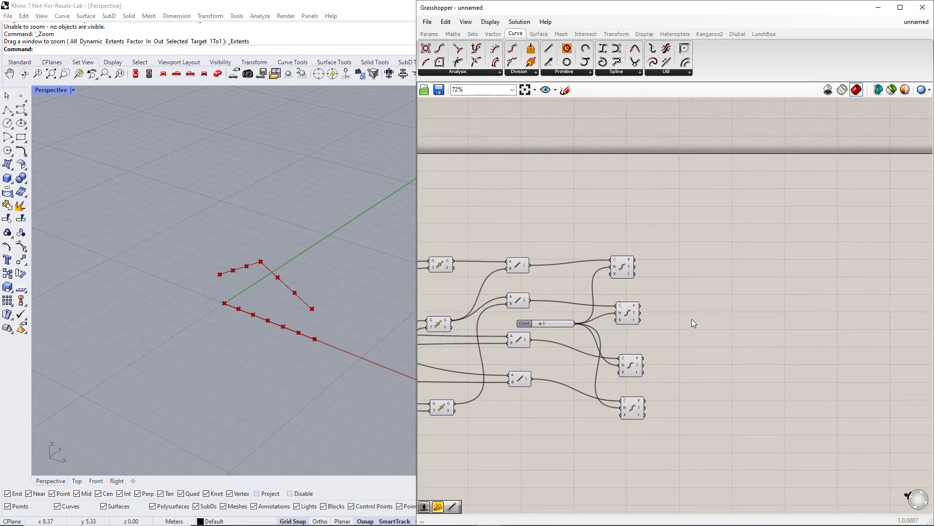
{"action": "left_click", "coordinate": [627, 272]}
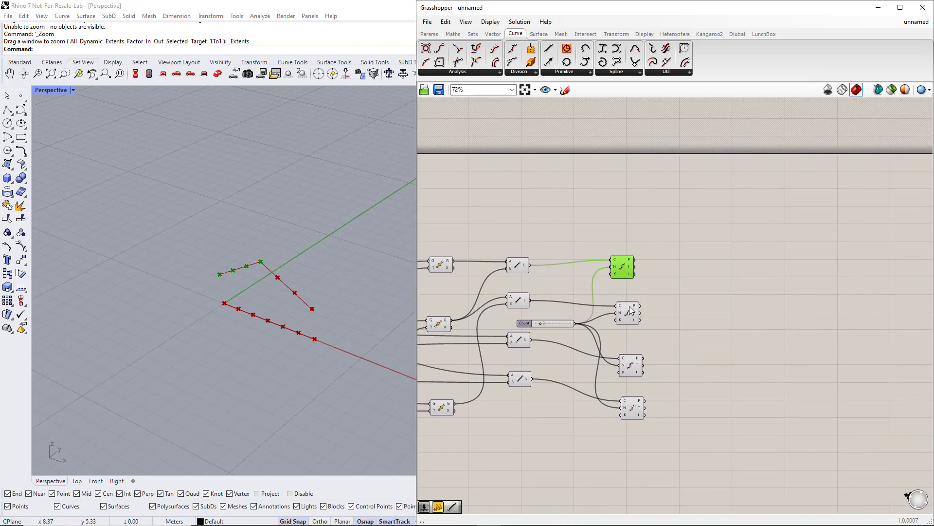
{"action": "left_click", "coordinate": [630, 313]}
{"action": "left_click", "coordinate": [630, 366]}
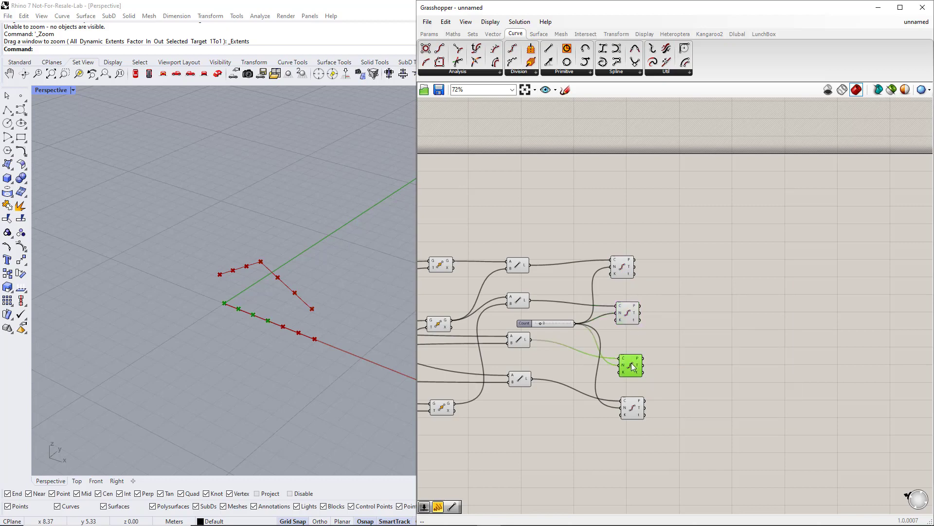
{"action": "mouse_move", "coordinate": [631, 366]}
{"action": "left_mouse_down"}
{"action": "mouse_move", "coordinate": [627, 295]}
{"action": "mouse_move", "coordinate": [630, 381]}
{"action": "left_mouse_up"}
{"action": "left_click", "coordinate": [629, 305]}
{"action": "left_click", "coordinate": [628, 273]}
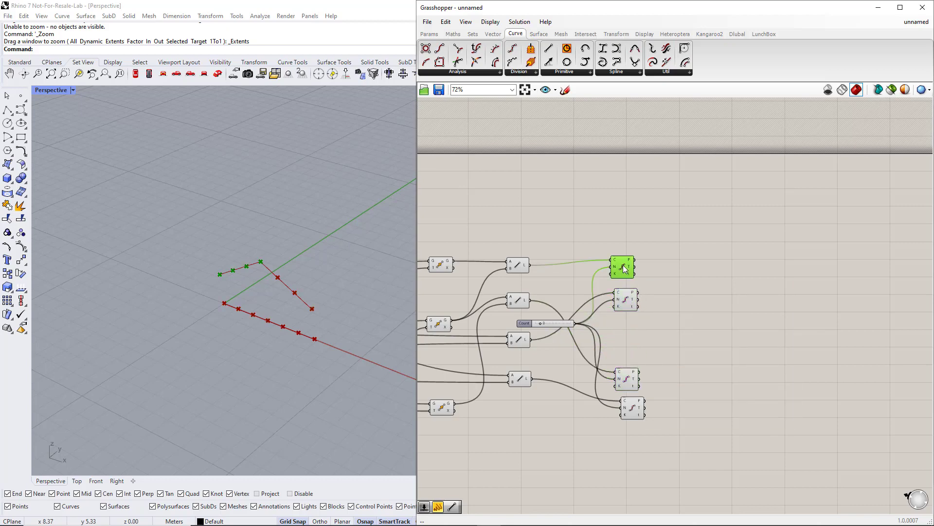
{"action": "left_click", "coordinate": [632, 376]}
{"action": "left_click_drag", "start_coordinate": [634, 379], "coordinate": [634, 409]}
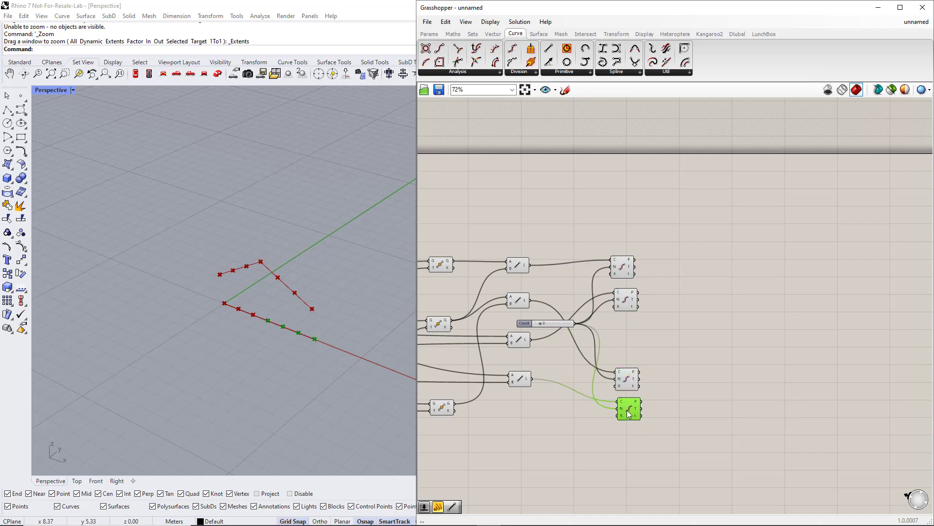
{"action": "left_click_drag", "start_coordinate": [648, 318], "coordinate": [629, 258]}
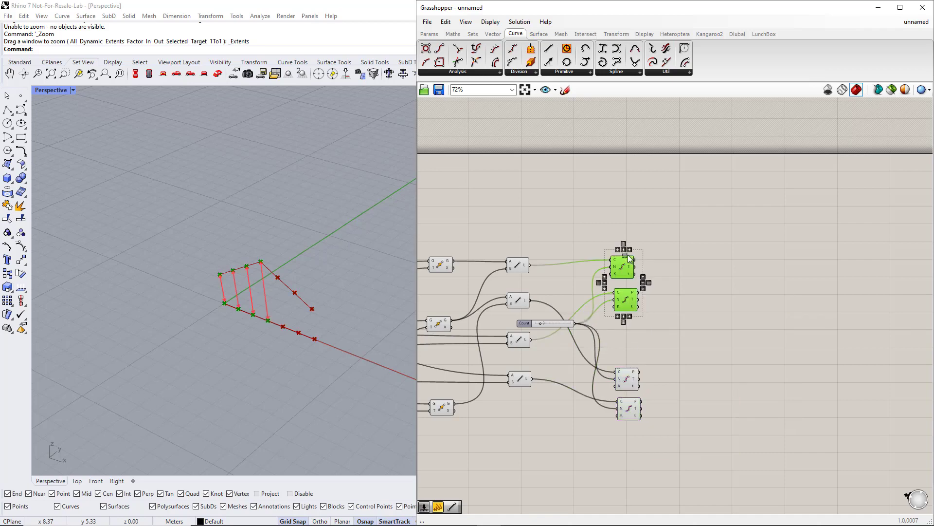
{"action": "left_click", "coordinate": [688, 276]}
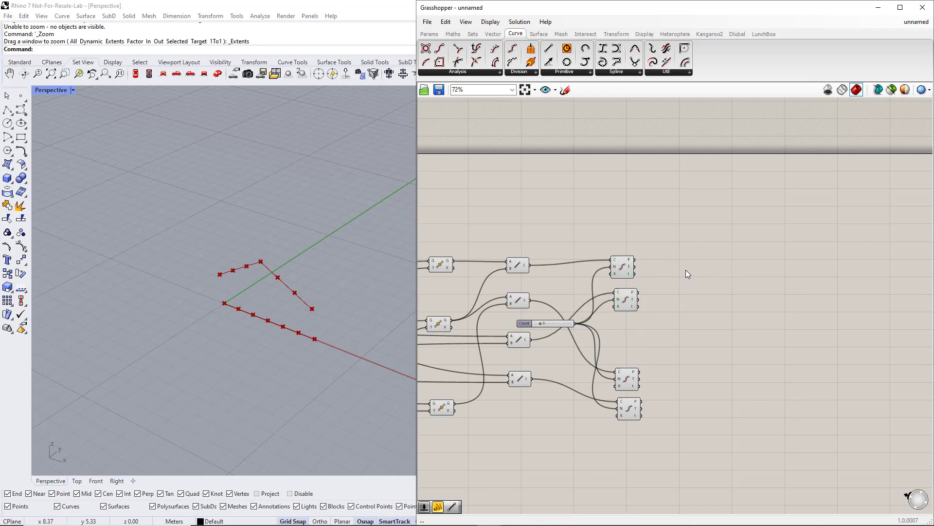
- Add a Line component joining the division points of the upper pair of Divide Curve components
{"action": "double_click", "coordinate": [685, 270]}
{"action": "type", "text": "line"}
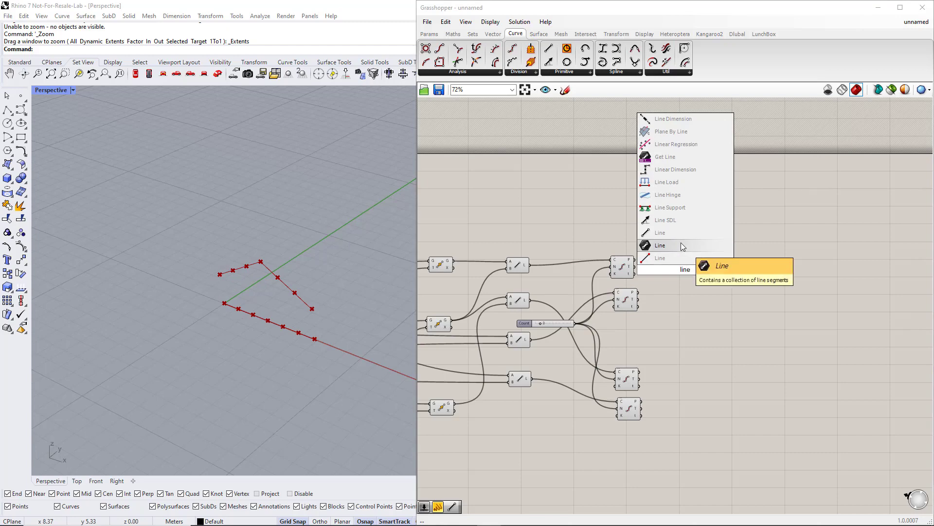
{"action": "left_click", "coordinate": [682, 245]}
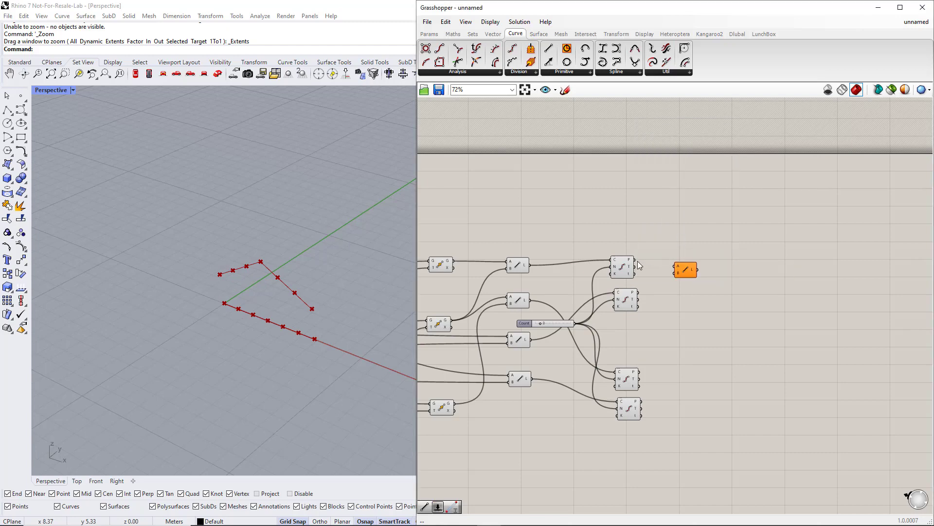
{"action": "left_click_drag", "start_coordinate": [634, 260], "coordinate": [676, 267]}
{"action": "left_click_drag", "start_coordinate": [638, 292], "coordinate": [676, 273]}
- Move the lowest Divide Curve component slightly down to leave more space below its pair partner
{"action": "left_click_drag", "start_coordinate": [634, 387], "coordinate": [641, 372]}
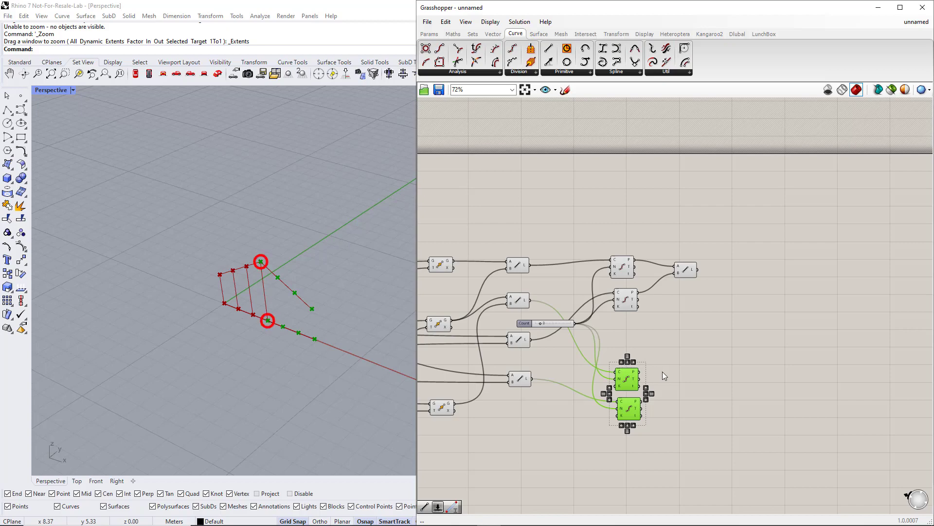
{"action": "right_click_drag", "start_coordinate": [673, 378], "coordinate": [611, 355]}
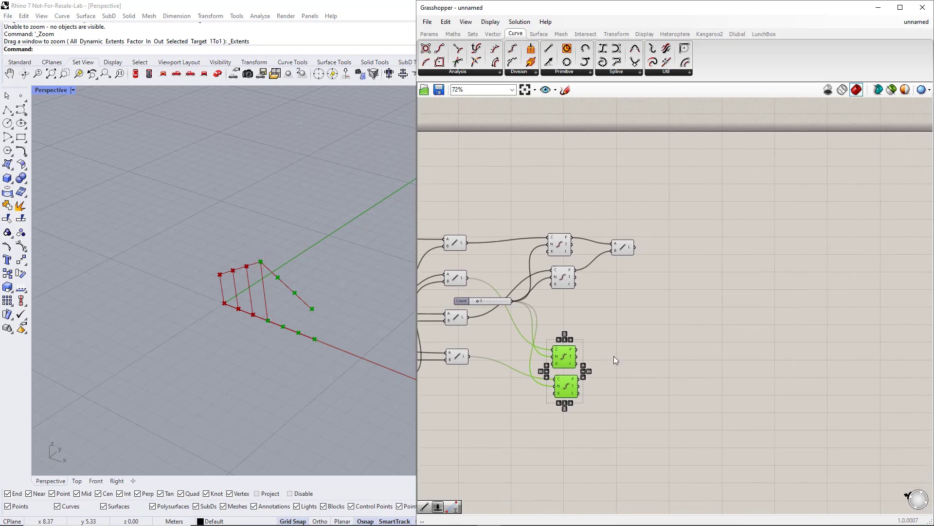
{"action": "left_click", "coordinate": [614, 355]}
{"action": "left_click_drag", "start_coordinate": [569, 388], "coordinate": [565, 396]}
{"action": "left_click", "coordinate": [613, 356]}
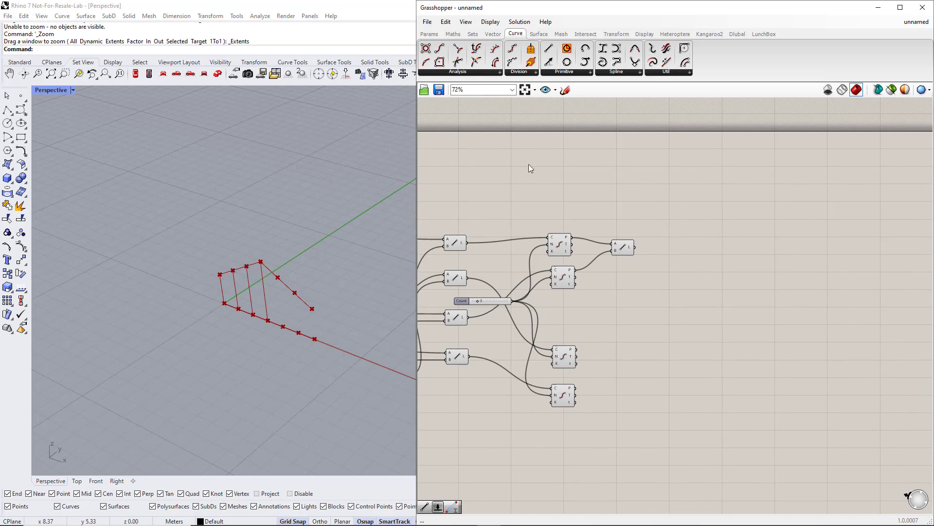
- Add a Cull Index component and feed its list input with the points of the lower pair's roof-line Divide Curve
{"action": "left_click", "coordinate": [472, 33]}
{"action": "left_click", "coordinate": [506, 72]}
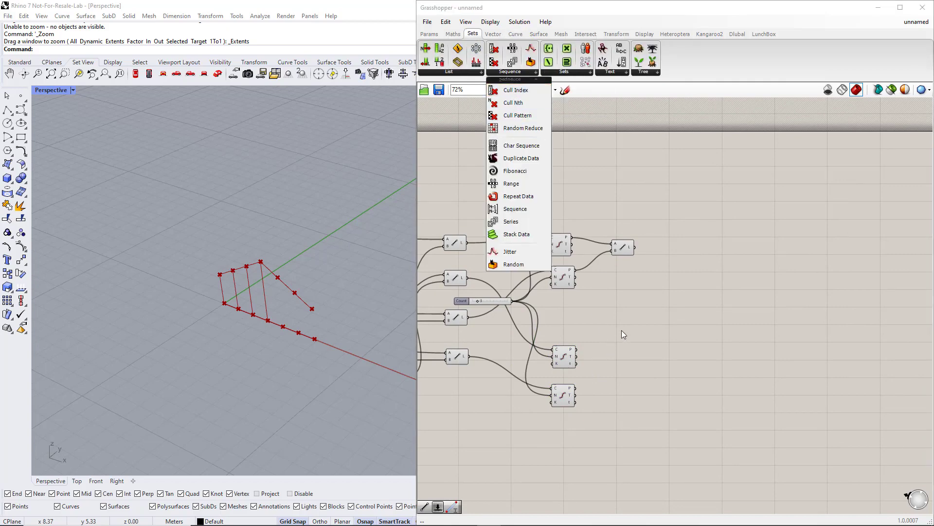
{"action": "double_click", "coordinate": [621, 351]}
{"action": "type", "text": "cull"}
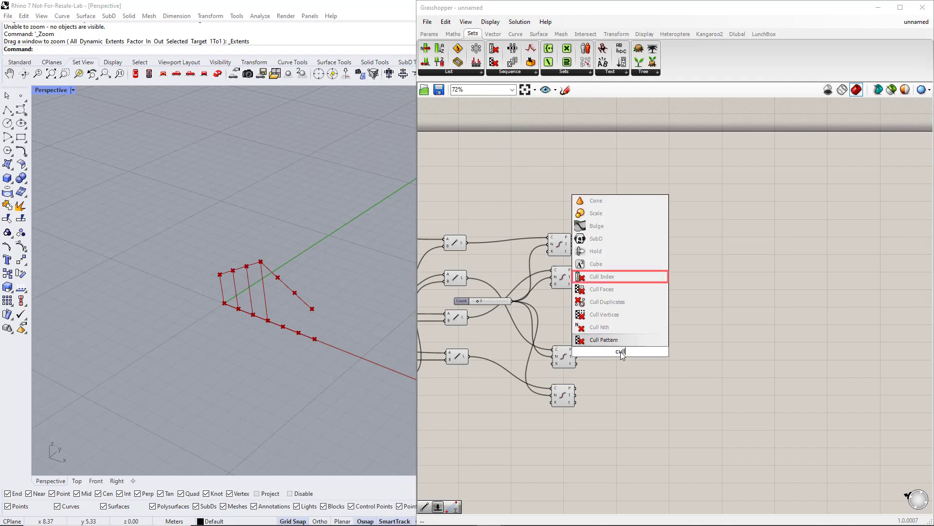
{"action": "left_click", "coordinate": [614, 276]}
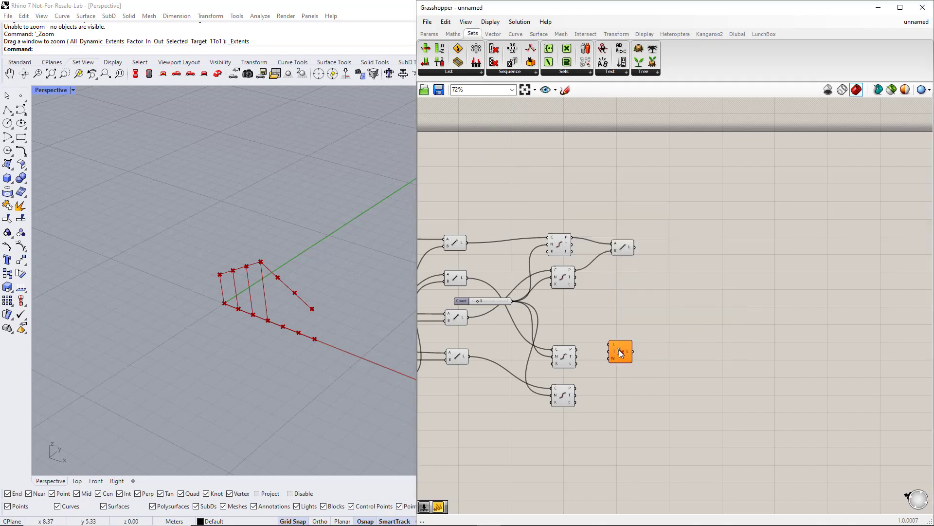
{"action": "left_click_drag", "start_coordinate": [576, 349], "coordinate": [655, 361]}
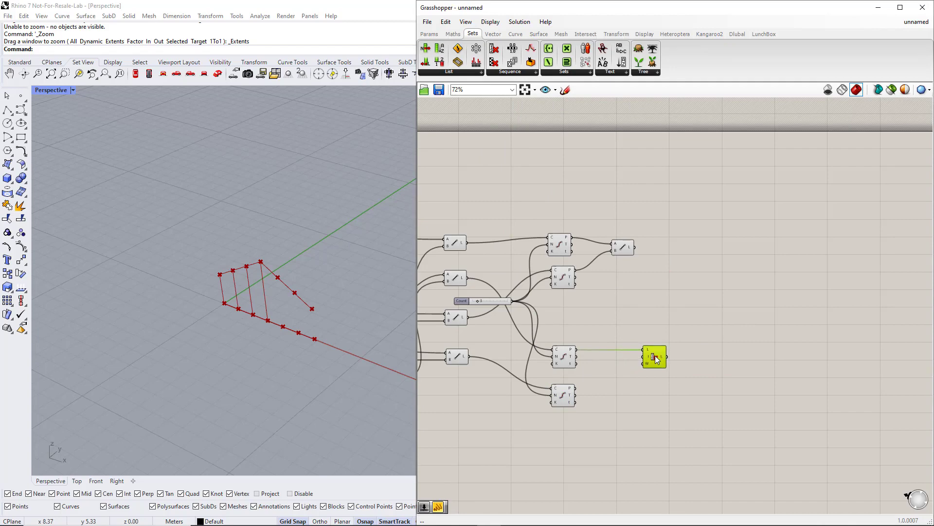
- Add a number slider set to 0 and connect it to the index input of the lower roof-line Cull Index
{"action": "double_click", "coordinate": [608, 368]}
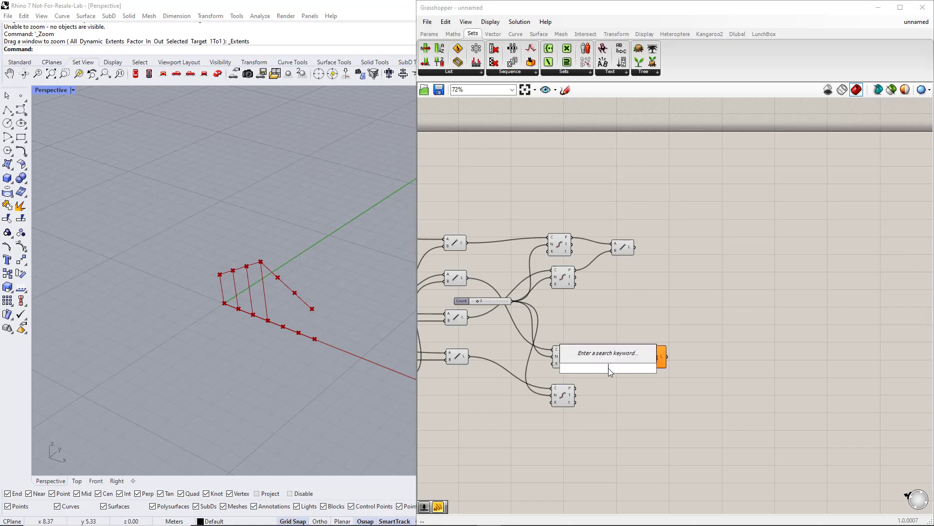
{"action": "type", "text": "0"}
{"action": "key", "text": "Return"}
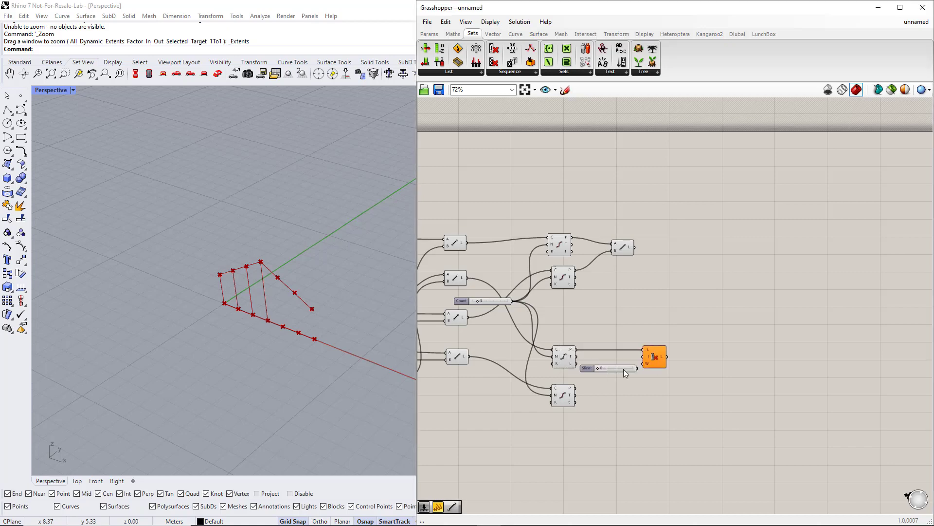
{"action": "left_click_drag", "start_coordinate": [636, 369], "coordinate": [670, 364]}
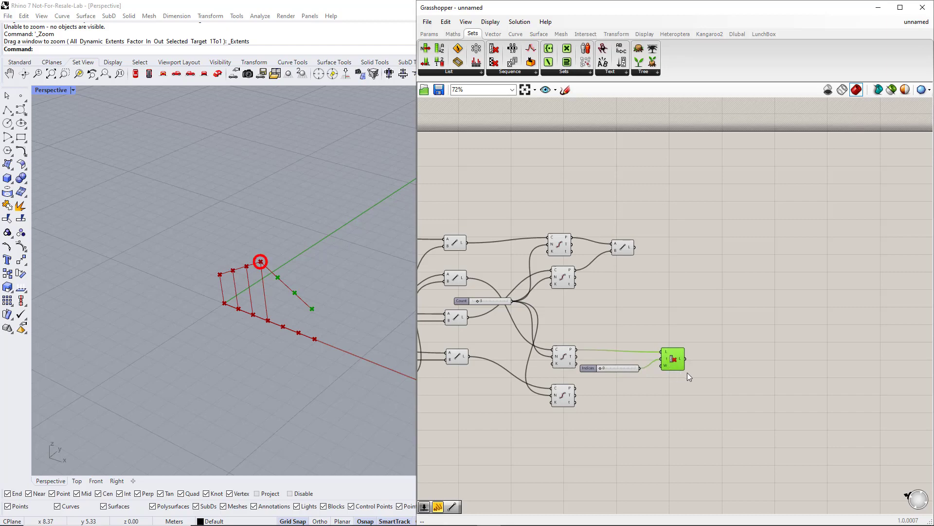
- Duplicate the Cull Index and its slider, and feed the copy's list input with the lower pair's base-line division points
{"action": "left_click_drag", "start_coordinate": [696, 379], "coordinate": [623, 349]}
{"action": "left_click_drag", "start_coordinate": [677, 360], "coordinate": [576, 388], "text": "alt"}
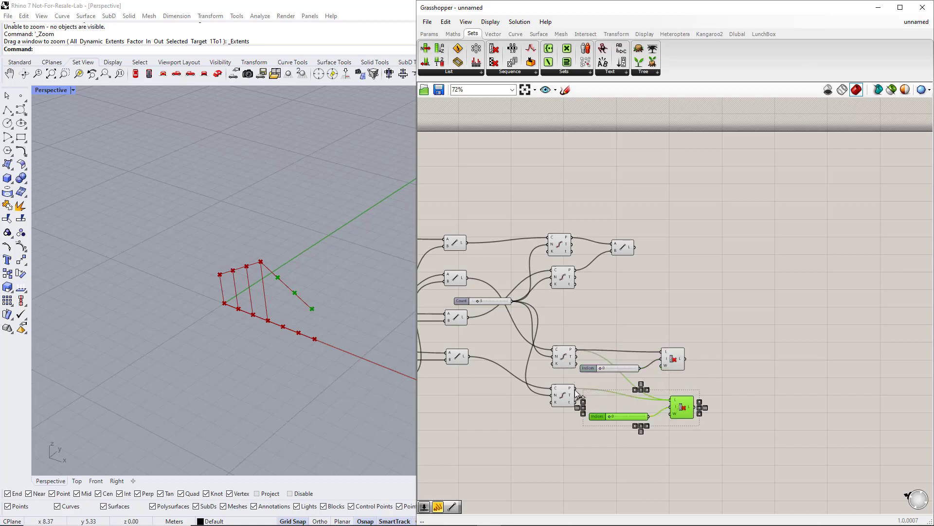
{"action": "left_click_drag", "start_coordinate": [708, 432], "coordinate": [677, 395]}
{"action": "left_click", "coordinate": [701, 387]}
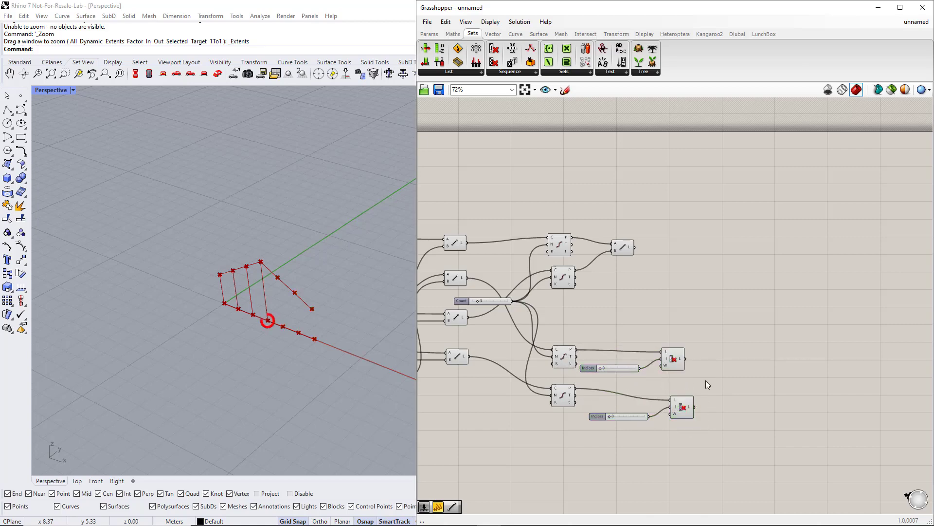
- Add a Line component joining the culled roof-line points to the culled base-line points of the lower pair
{"action": "double_click", "coordinate": [722, 371]}
{"action": "type", "text": "line"}
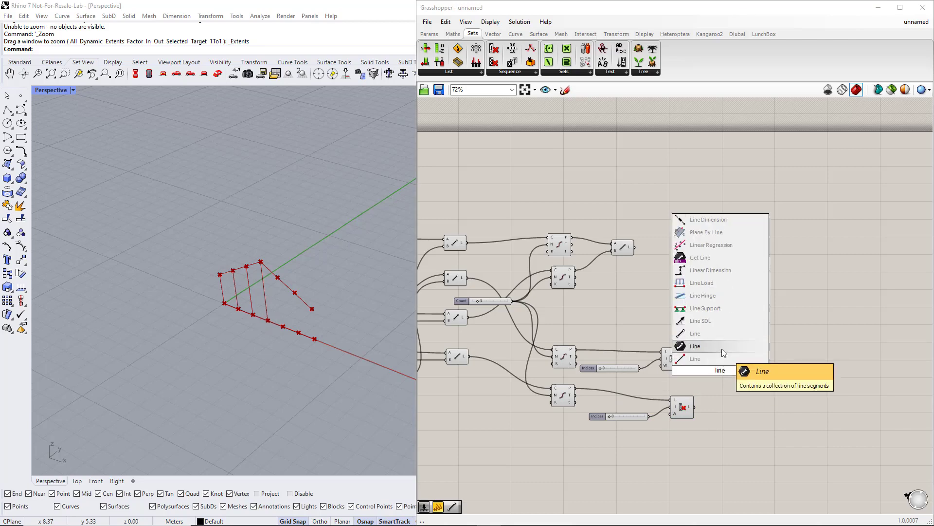
{"action": "left_click", "coordinate": [723, 347]}
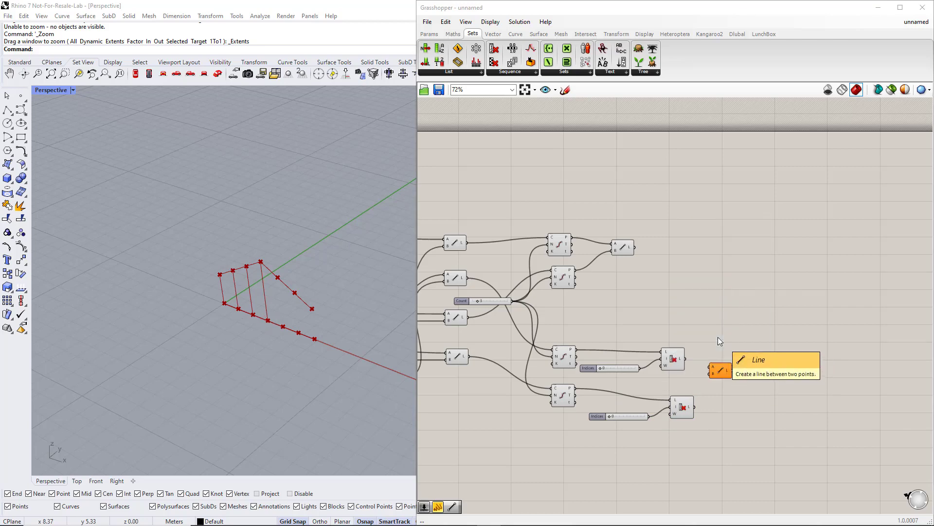
{"action": "left_click_drag", "start_coordinate": [686, 359], "coordinate": [711, 366]}
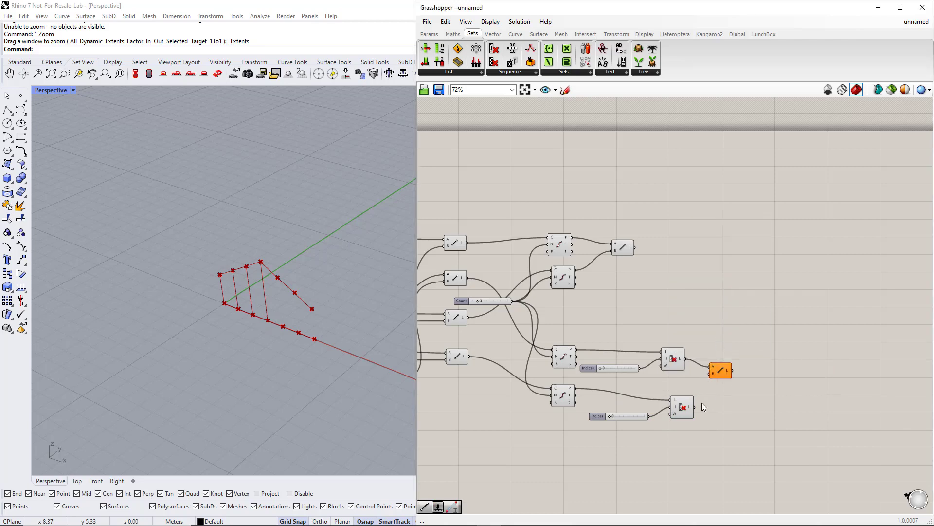
{"action": "left_click_drag", "start_coordinate": [696, 409], "coordinate": [747, 235]}
- Stack the two Line components that create the vertical members and group them under the name Verticals
{"action": "left_click_drag", "start_coordinate": [625, 250], "coordinate": [745, 213]}
{"action": "left_click_drag", "start_coordinate": [787, 271], "coordinate": [726, 184]}
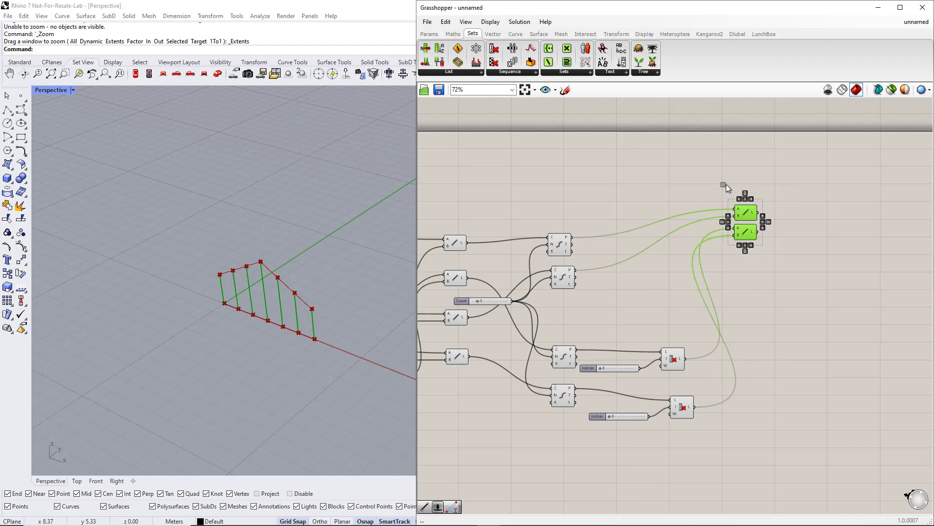
{"action": "key", "text": "ctrl+g"}
{"action": "scroll", "coordinate": [751, 204], "scroll_direction": "up", "scroll_amount": 4}
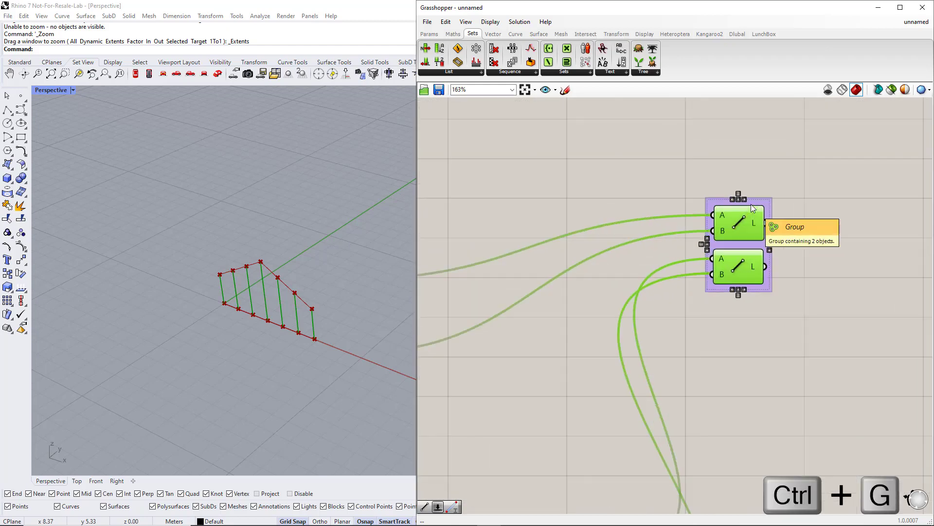
{"action": "right_click", "coordinate": [752, 204]}
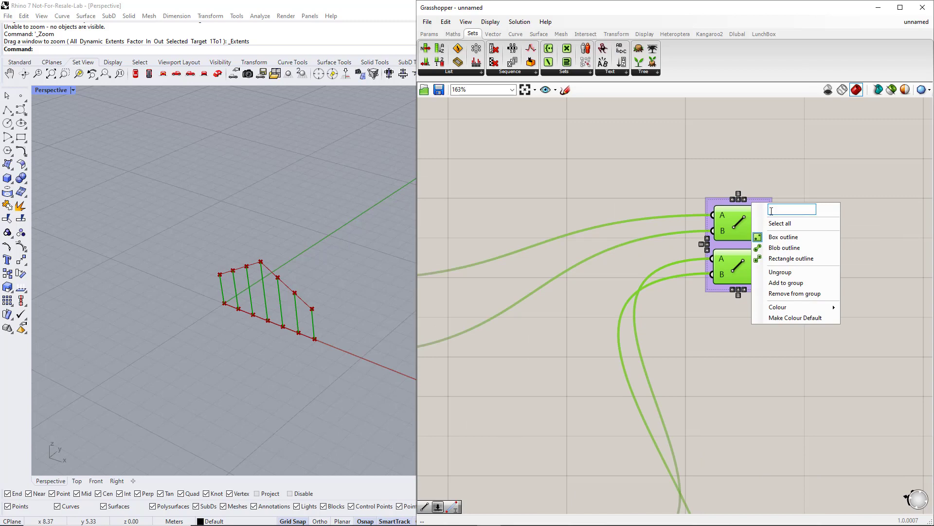
{"action": "type", "text": "Verticals"}
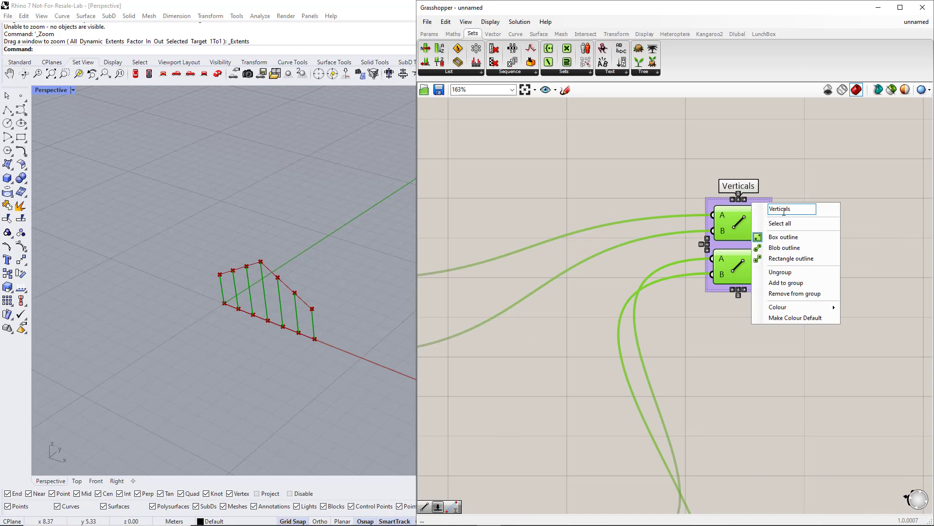
{"action": "left_click", "coordinate": [823, 191]}
{"action": "scroll", "coordinate": [692, 195], "scroll_direction": "down", "scroll_amount": 4}
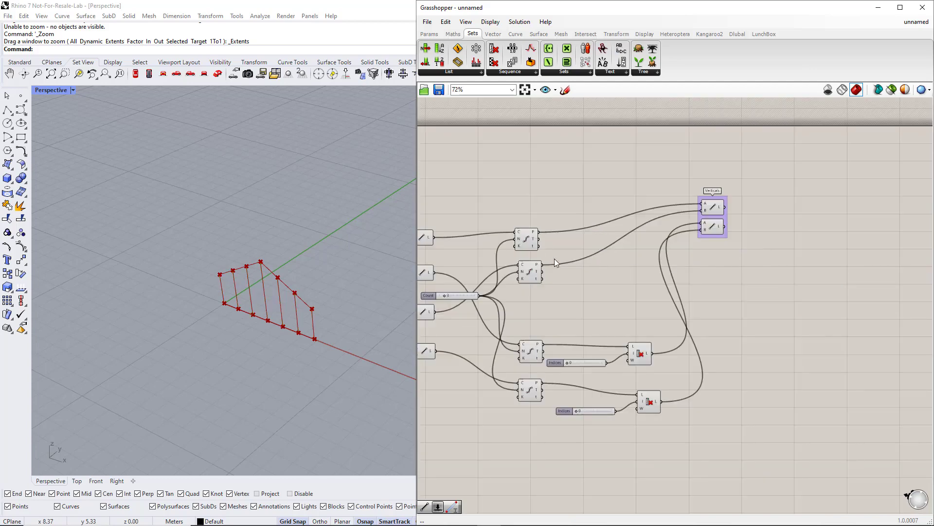
- Add a Cull Index component and feed its list input with the points of the upper pair's base-line Divide Curve
{"action": "left_click", "coordinate": [524, 247]}
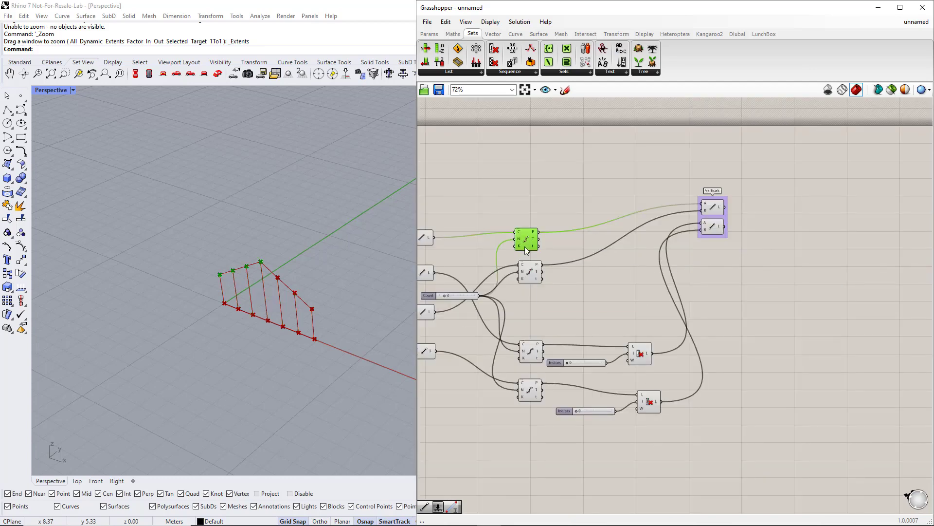
{"action": "left_click", "coordinate": [529, 274]}
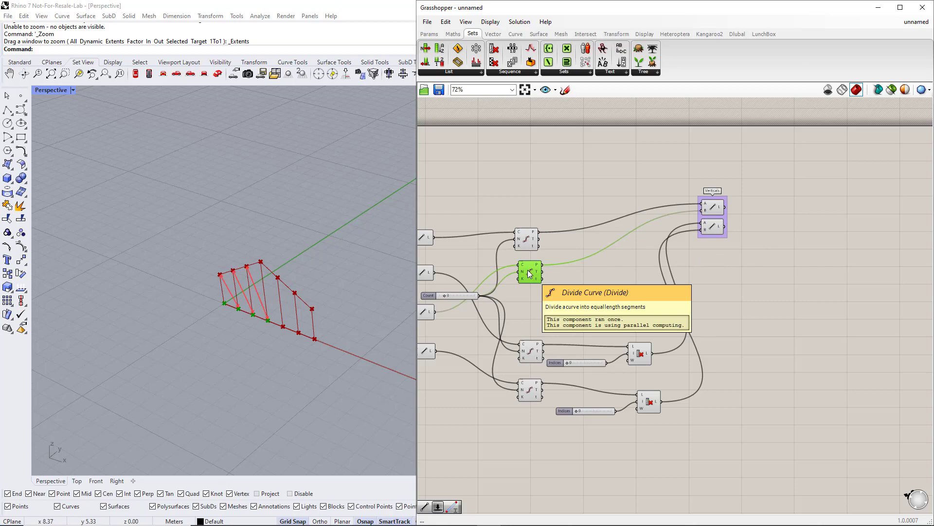
{"action": "left_click", "coordinate": [526, 239]}
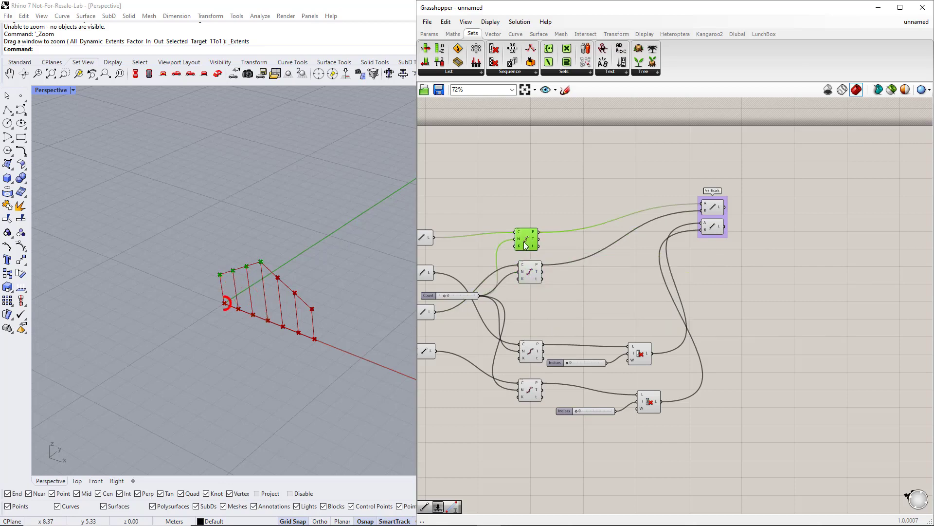
{"action": "left_click", "coordinate": [533, 273]}
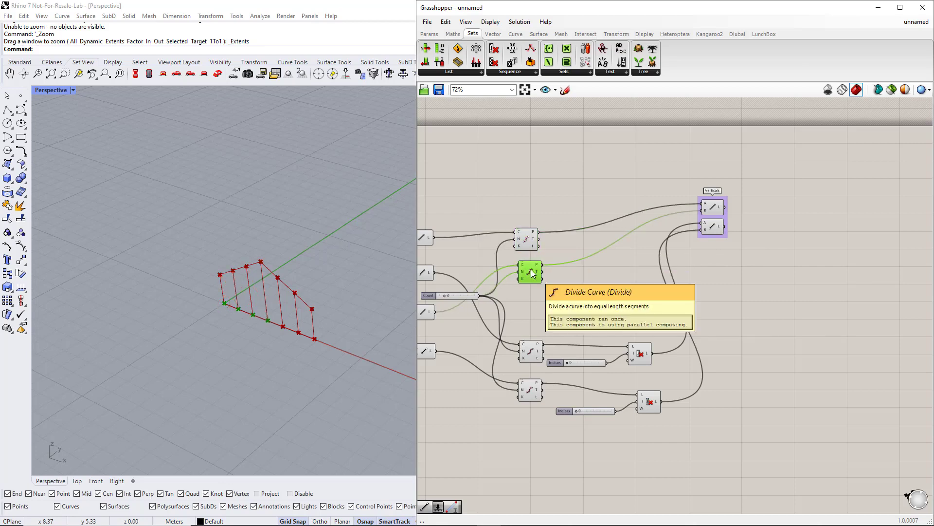
{"action": "left_click", "coordinate": [530, 247]}
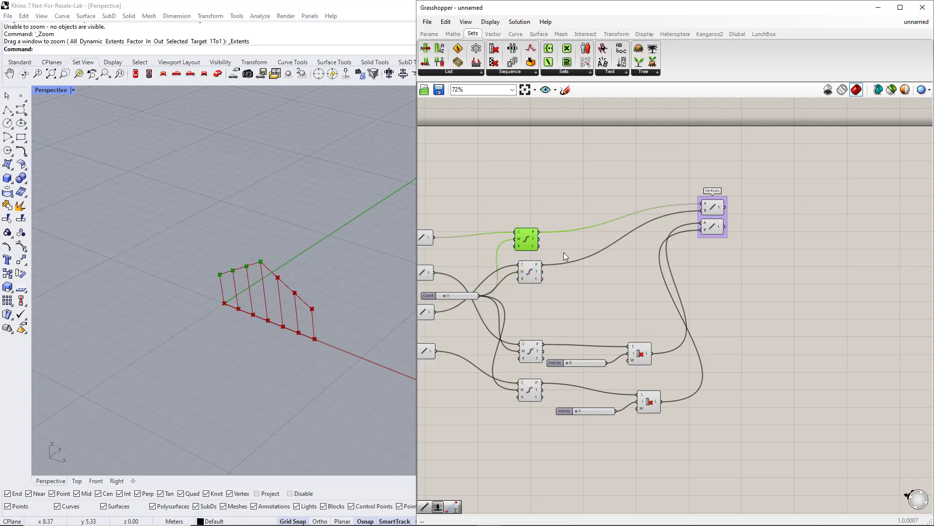
{"action": "left_click", "coordinate": [638, 279]}
{"action": "double_click", "coordinate": [645, 280]}
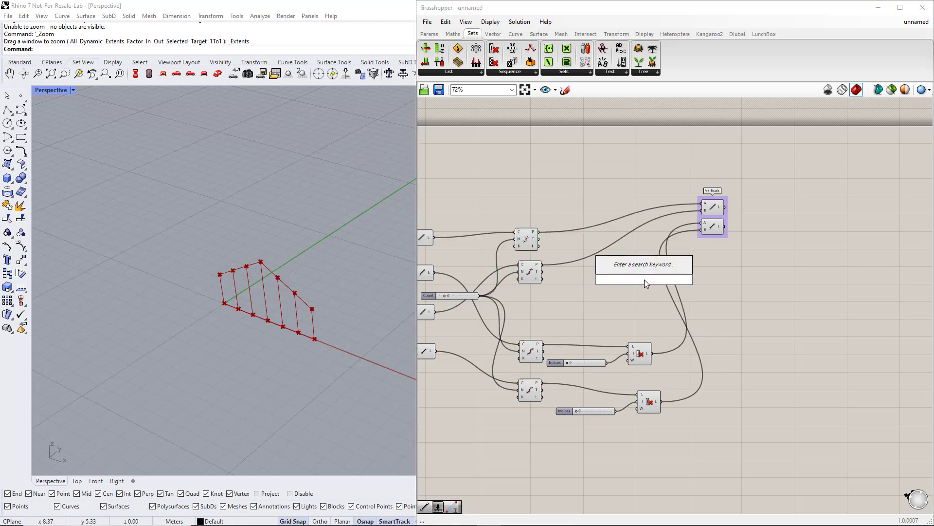
{"action": "type", "text": "cull"}
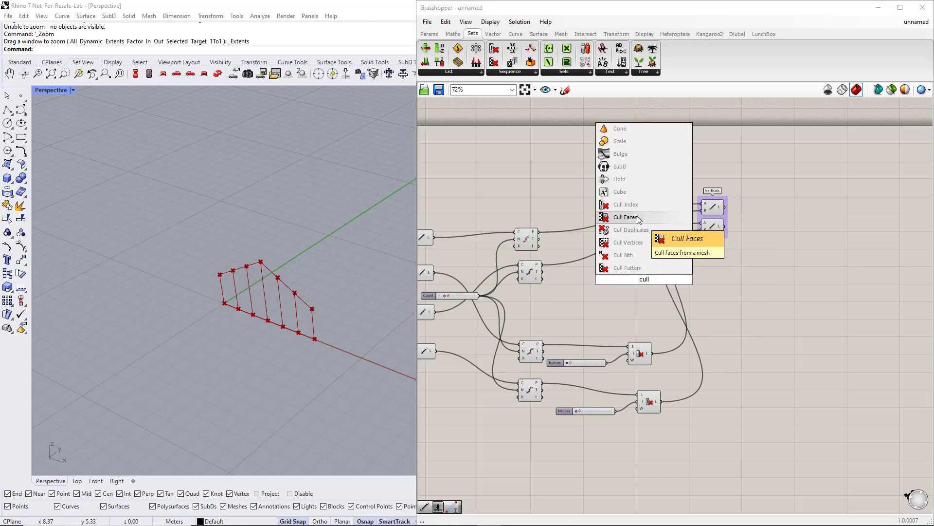
{"action": "left_click", "coordinate": [628, 217]}
{"action": "left_click", "coordinate": [533, 275]}
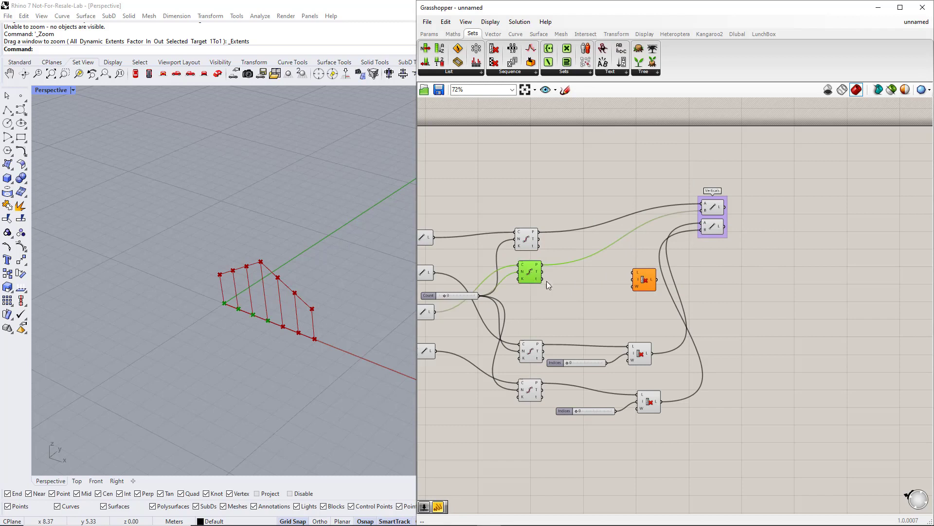
- Add a number slider set to 0 and connect it to the new base-line Cull Index's index input
{"action": "double_click", "coordinate": [604, 293]}
{"action": "type", "text": "0"}
{"action": "key", "text": "Return"}
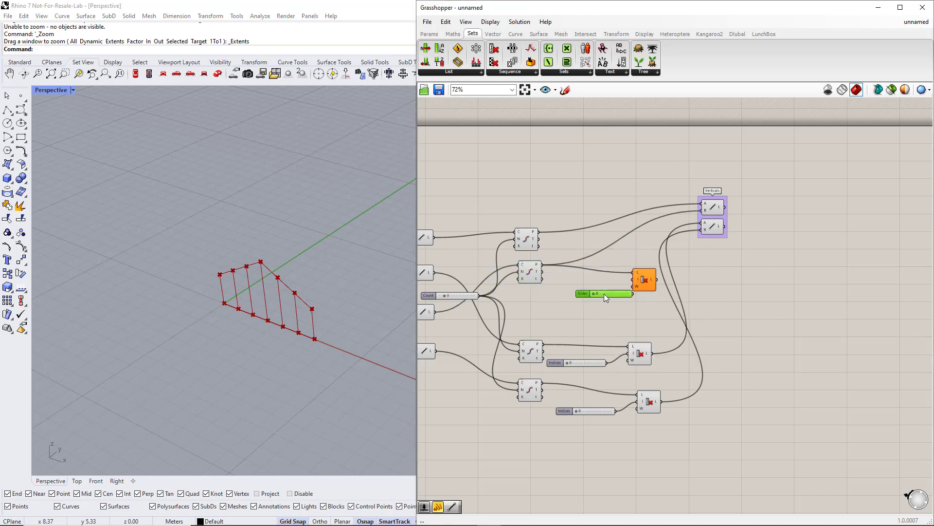
{"action": "left_click_drag", "start_coordinate": [610, 294], "coordinate": [696, 298]}
- Add another Cull Index component and feed its list input with the points of the upper pair's roof-line Divide Curve
{"action": "left_click", "coordinate": [700, 268]}
{"action": "double_click", "coordinate": [703, 272]}
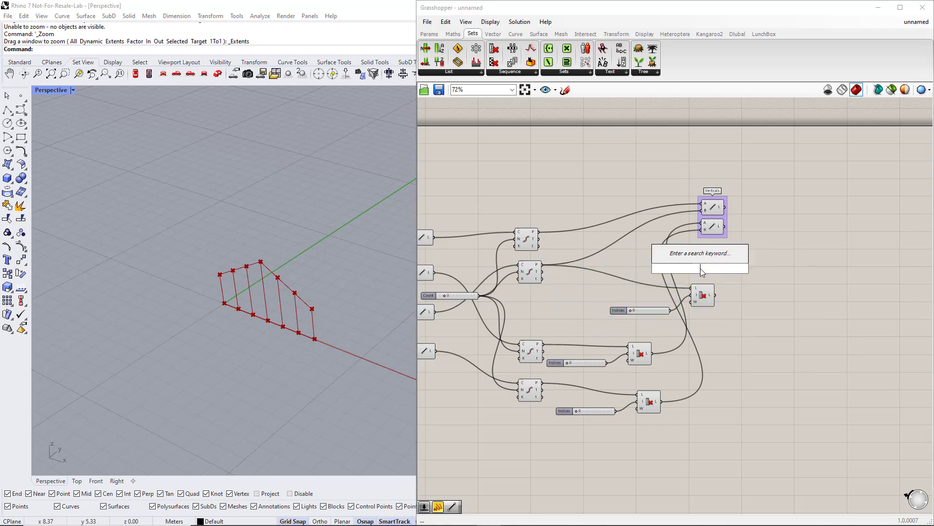
{"action": "type", "text": "cull"}
{"action": "left_click", "coordinate": [693, 240]}
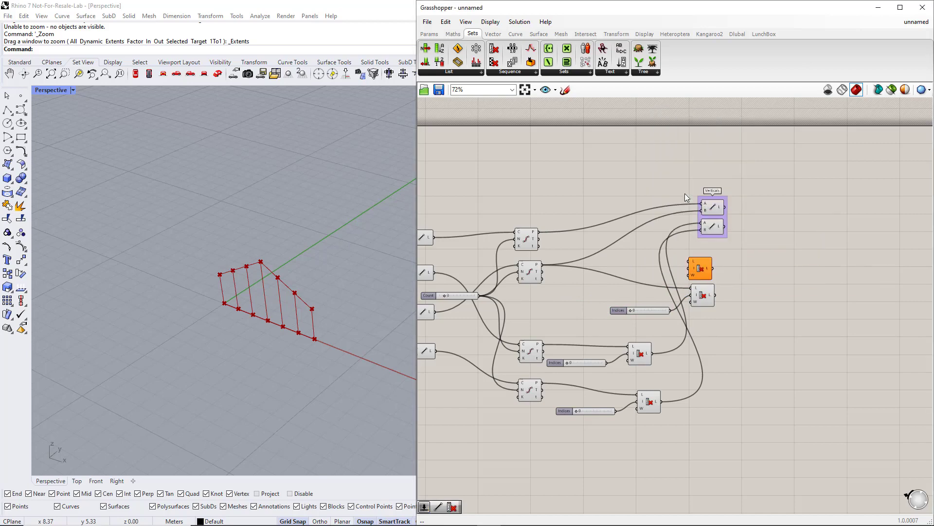
{"action": "left_click_drag", "start_coordinate": [696, 254], "coordinate": [539, 232]}
- Add a number slider with value 2 and connect it to the index input of the upper roof-line Cull Index
{"action": "double_click", "coordinate": [627, 274]}
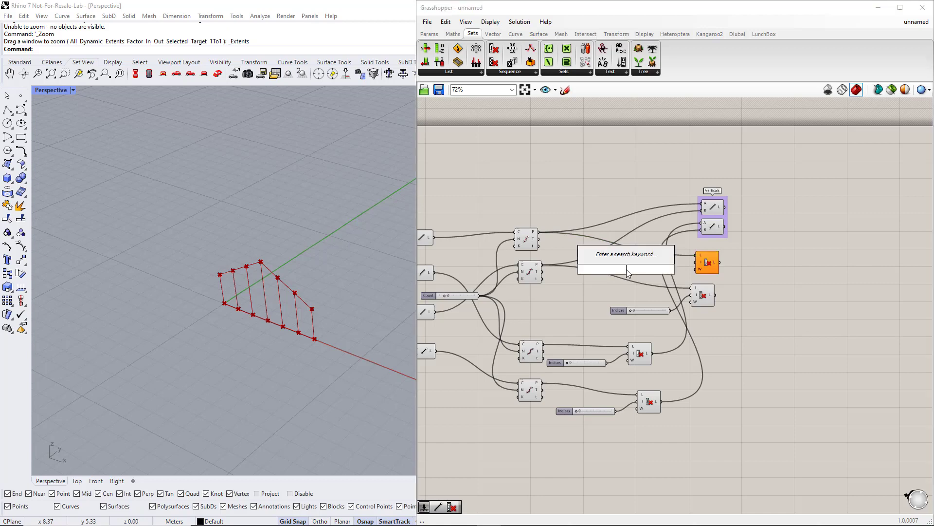
{"action": "type", "text": "2"}
{"action": "key", "text": "Return"}
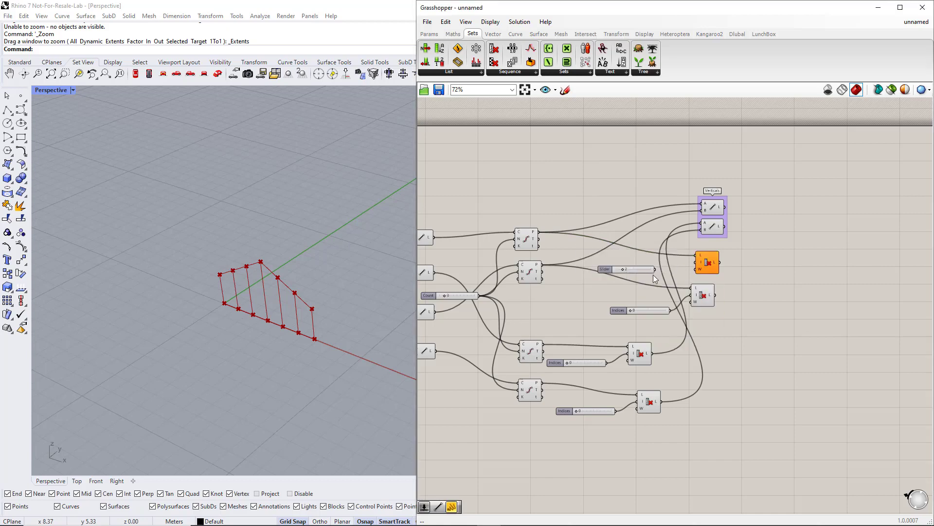
{"action": "left_click_drag", "start_coordinate": [673, 267], "coordinate": [697, 263]}
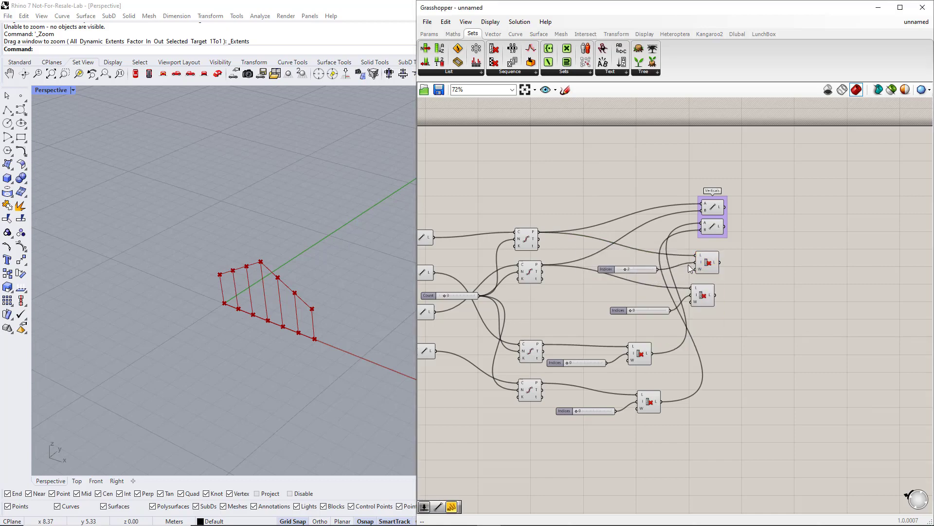
- Set the roof-line index slider's minimum to -1 and its value to -1, and check both Cull Index outputs
{"action": "double_click", "coordinate": [605, 269]}
{"action": "double_click", "coordinate": [612, 285]}
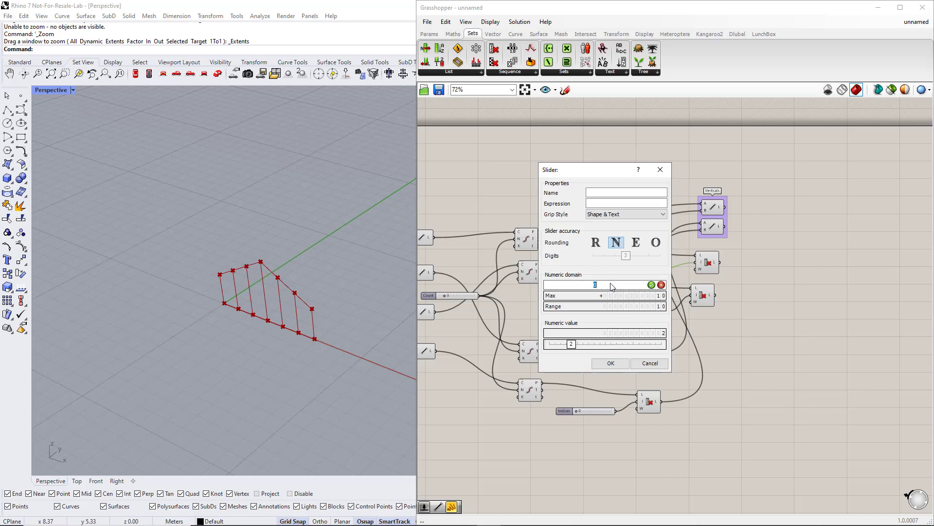
{"action": "type", "text": "-1"}
{"action": "left_click", "coordinate": [651, 285]}
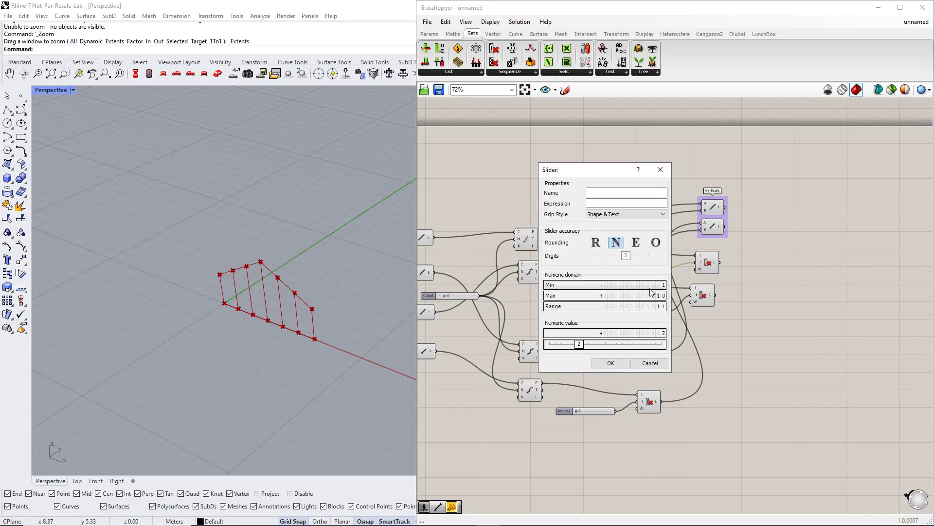
{"action": "left_click", "coordinate": [611, 362]}
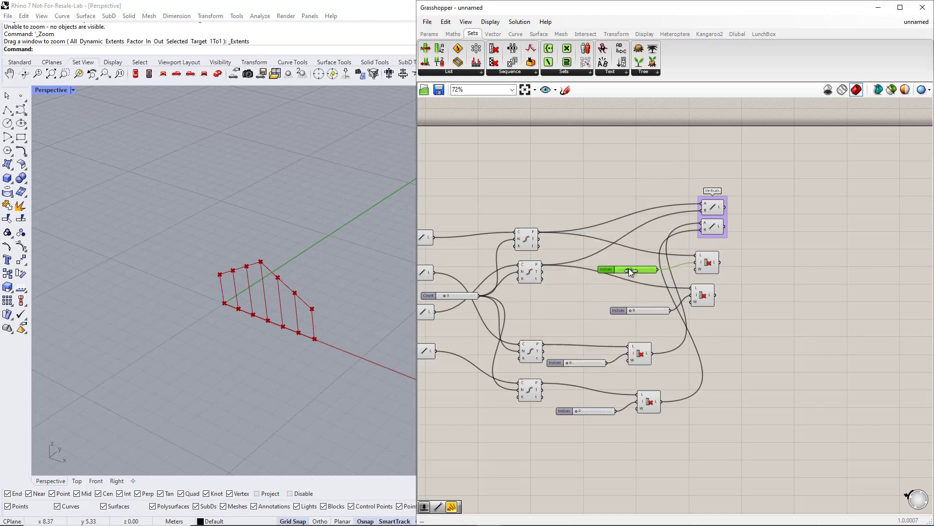
{"action": "left_click", "coordinate": [707, 262]}
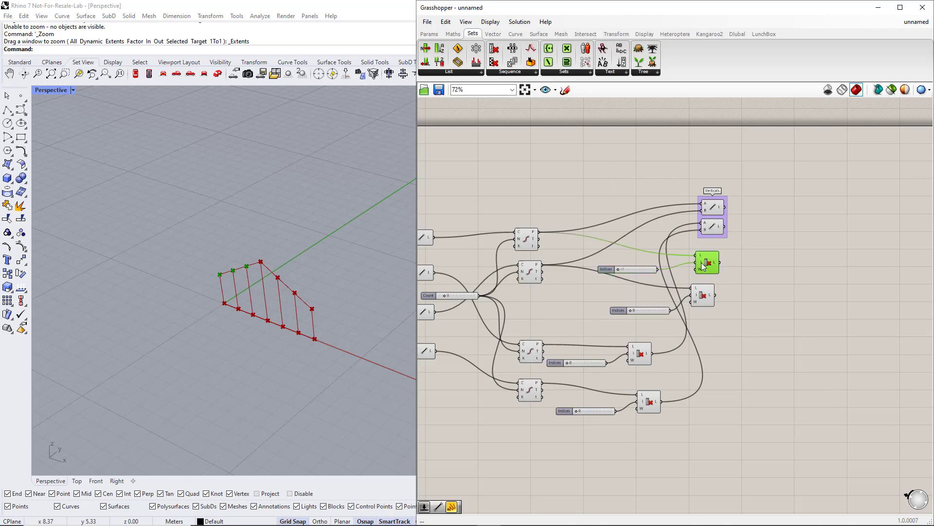
{"action": "left_click", "coordinate": [706, 298]}
- Add a Line component joining the upper pair's culled roof-line points to its culled base-line points as diagonals
{"action": "double_click", "coordinate": [760, 278]}
{"action": "type", "text": "l"}
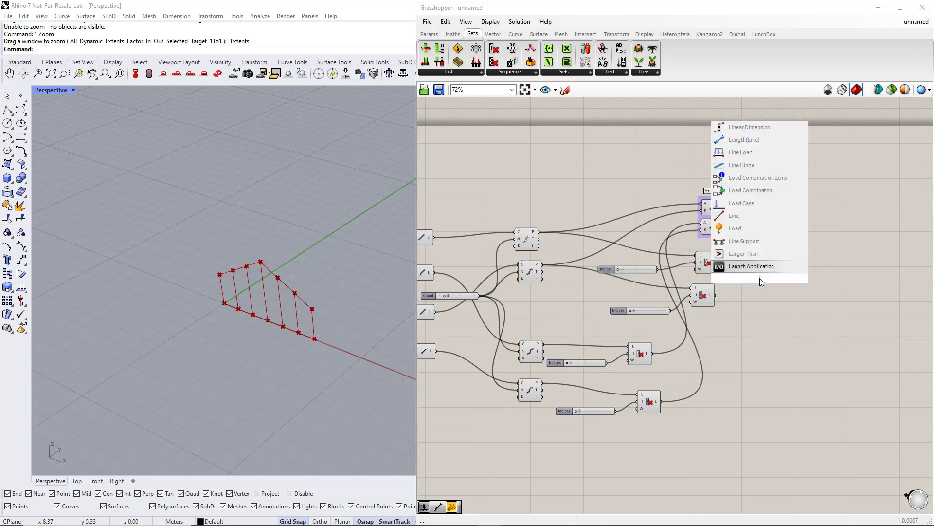
{"action": "type", "text": "inene"}
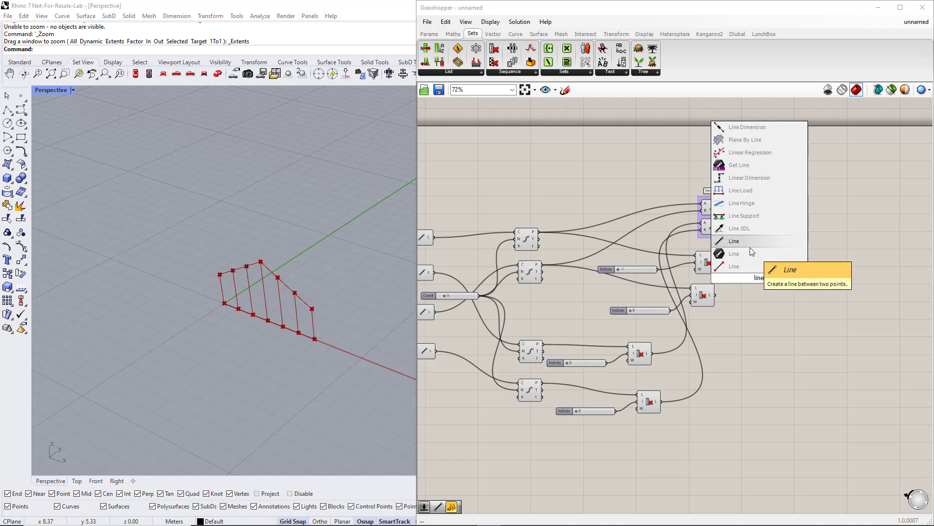
{"action": "left_click", "coordinate": [749, 246]}
{"action": "left_click_drag", "start_coordinate": [738, 270], "coordinate": [745, 284]}
{"action": "left_click", "coordinate": [762, 280]}
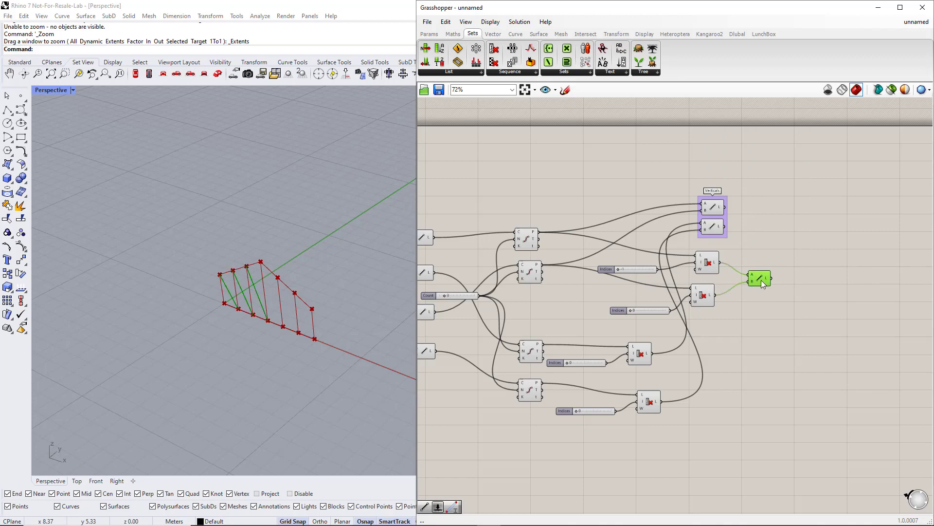
- Duplicate the diagonals' Cull Index components, sliders and Line component, and feed the copies the points of the lower pair's Divide Curves
{"action": "left_click", "coordinate": [764, 297]}
{"action": "left_click_drag", "start_coordinate": [772, 327], "coordinate": [632, 258]}
{"action": "left_click_drag", "start_coordinate": [709, 268], "coordinate": [777, 332], "text": "alt"}
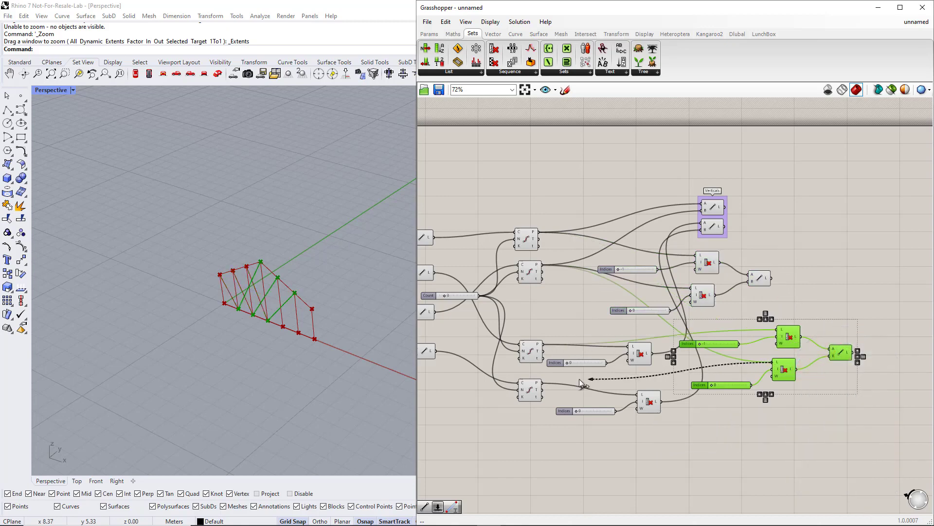
{"action": "left_click", "coordinate": [810, 404]}
{"action": "left_click", "coordinate": [531, 351]}
{"action": "left_click", "coordinate": [529, 389]}
{"action": "left_click", "coordinate": [530, 350]}
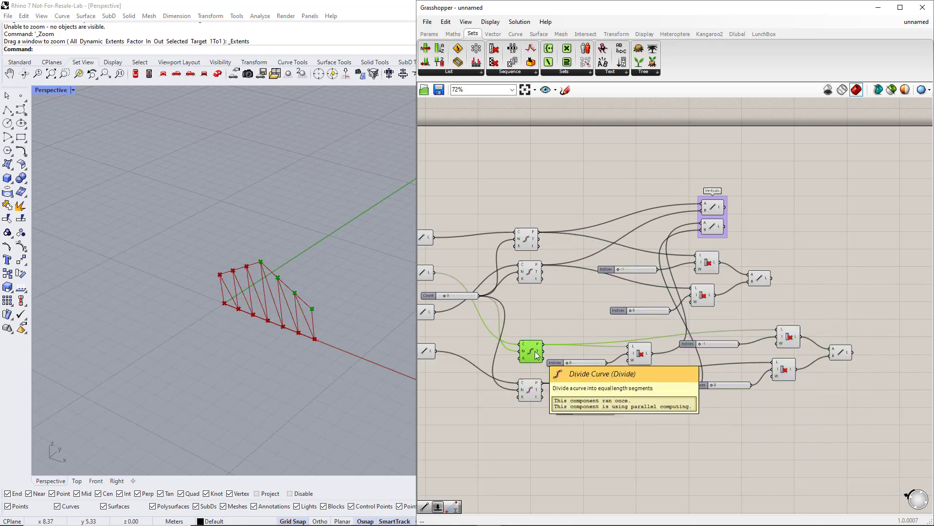
- Add a number slider with value 0 and connect it to the index input of the lower pair's roof-line Cull Index
{"action": "left_click_drag", "start_coordinate": [725, 352], "coordinate": [728, 356]}
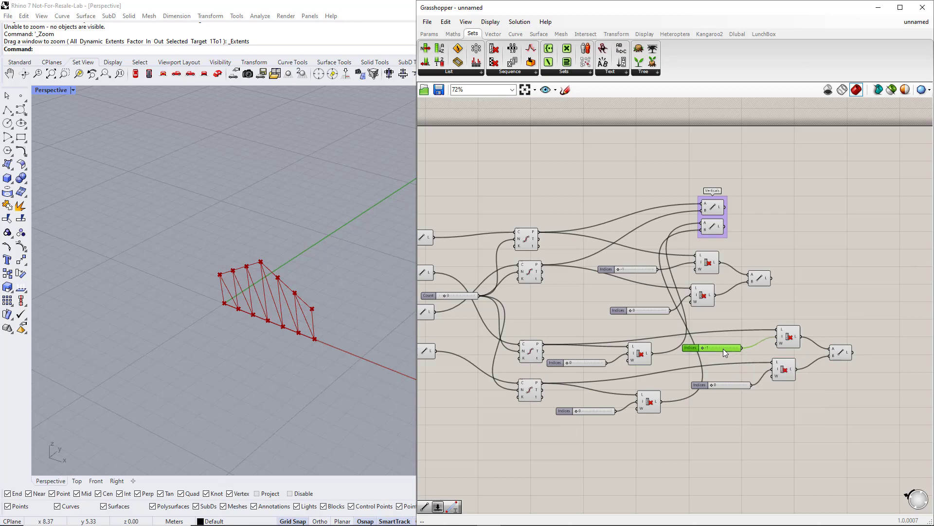
{"action": "double_click", "coordinate": [732, 338]}
{"action": "type", "text": "0"}
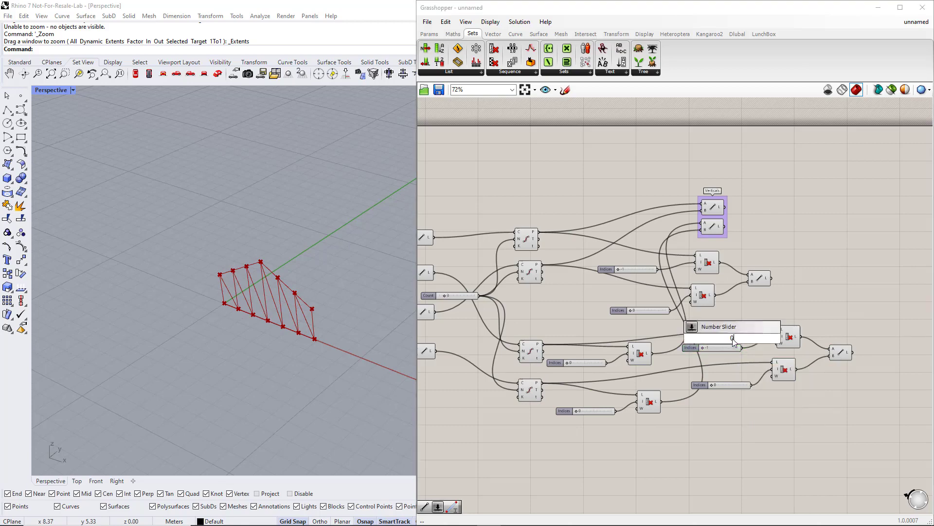
{"action": "key", "text": "Return"}
{"action": "left_click_drag", "start_coordinate": [762, 338], "coordinate": [777, 337]}
- Connect the copied -1 slider to the lower pair's base-line Cull Index and delete the copied 0 slider it replaces
{"action": "left_click_drag", "start_coordinate": [717, 350], "coordinate": [733, 407]}
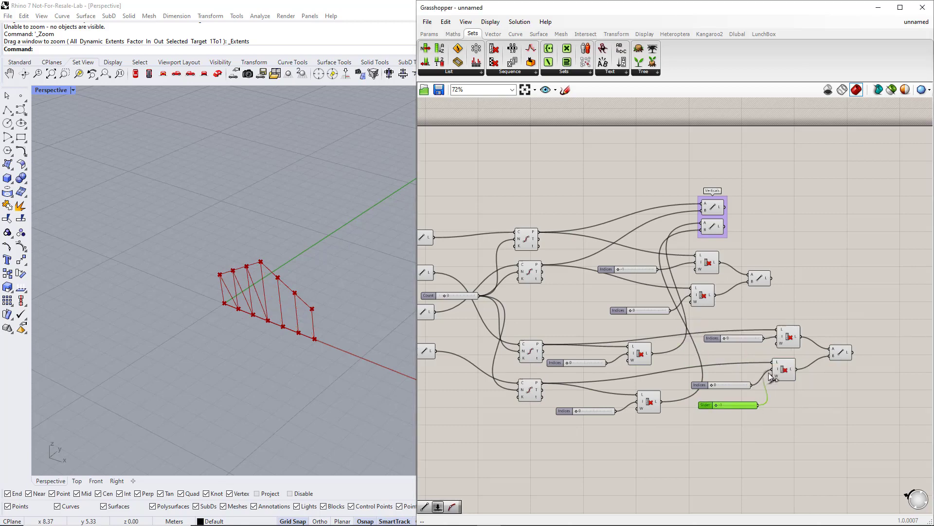
{"action": "left_click_drag", "start_coordinate": [769, 374], "coordinate": [772, 369]}
{"action": "left_click", "coordinate": [728, 384]}
{"action": "key", "text": "Delete"}
{"action": "left_click_drag", "start_coordinate": [726, 404], "coordinate": [728, 375]}
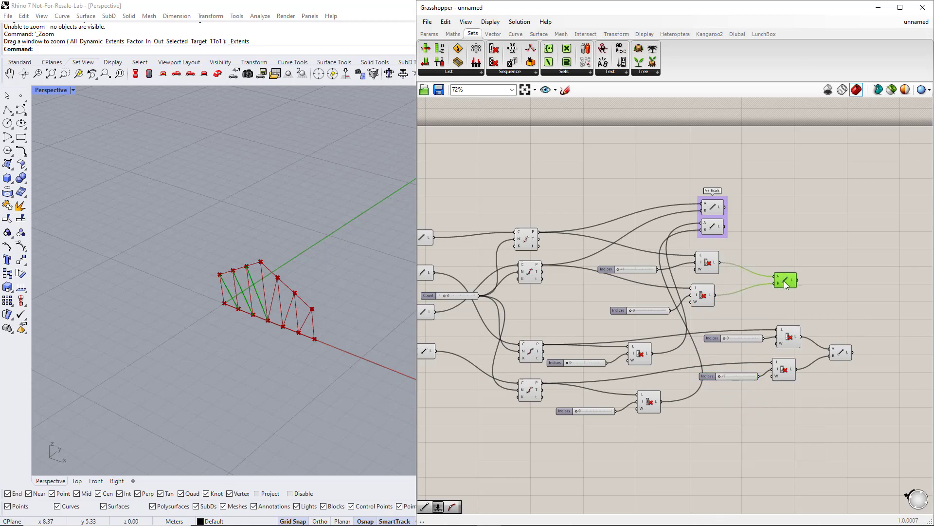
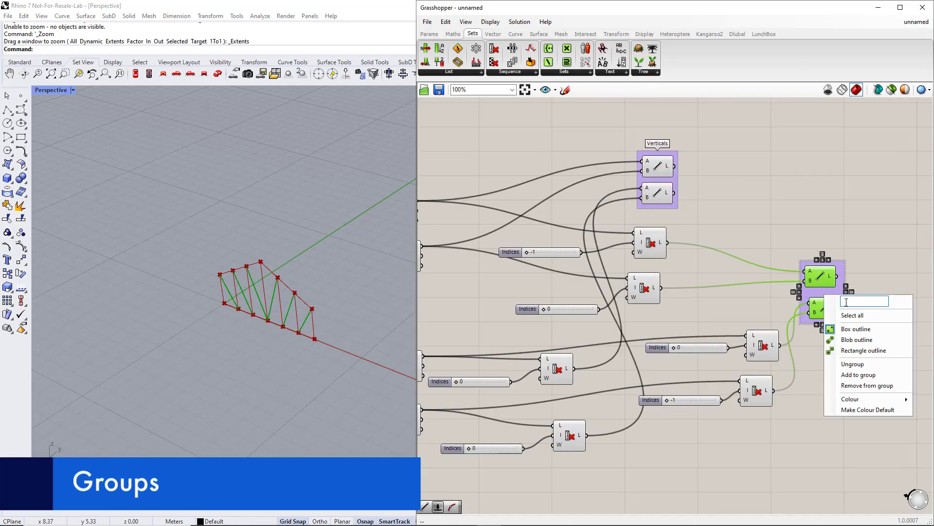
- Name the group of the two diagonal Line components Diagonals and move the two roof-line Line components below it
{"action": "type", "text": "Diagonals"}
{"action": "key", "text": "Return"}
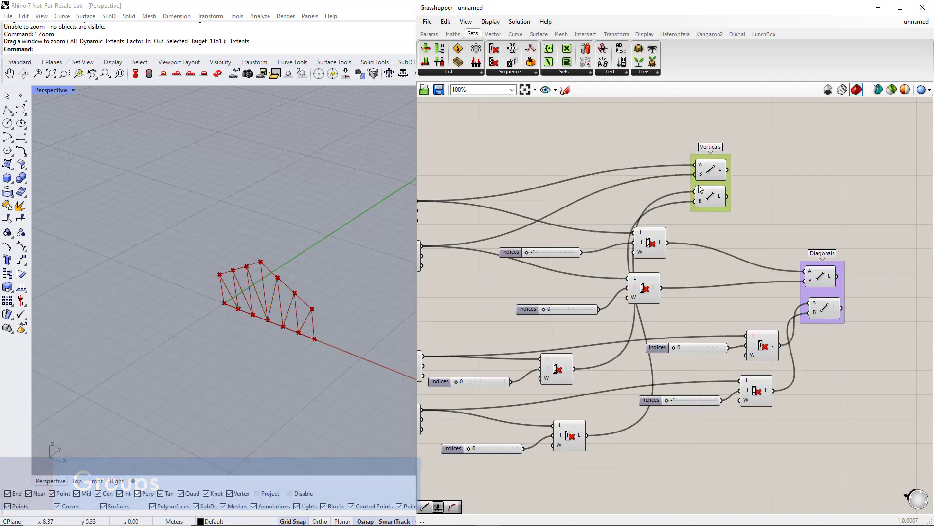
{"action": "scroll", "coordinate": [871, 273], "scroll_direction": "down", "scroll_amount": 2}
{"action": "scroll", "coordinate": [828, 239], "scroll_direction": "down", "scroll_amount": 2}
{"action": "left_click_drag", "start_coordinate": [468, 236], "coordinate": [439, 191]}
{"action": "left_click_drag", "start_coordinate": [448, 193], "coordinate": [812, 297]}
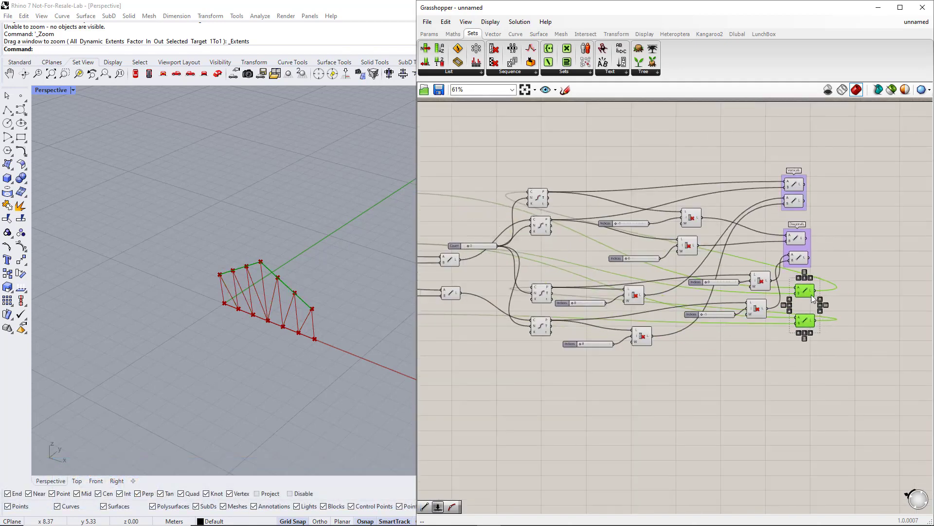
- Group the two roof-line Line components and name the group Upper chord
{"action": "scroll", "coordinate": [812, 296], "scroll_direction": "up", "scroll_amount": 3}
{"action": "left_click_drag", "start_coordinate": [798, 340], "coordinate": [799, 318]}
{"action": "left_click_drag", "start_coordinate": [830, 334], "coordinate": [771, 270]}
{"action": "key", "text": "ctrl+g"}
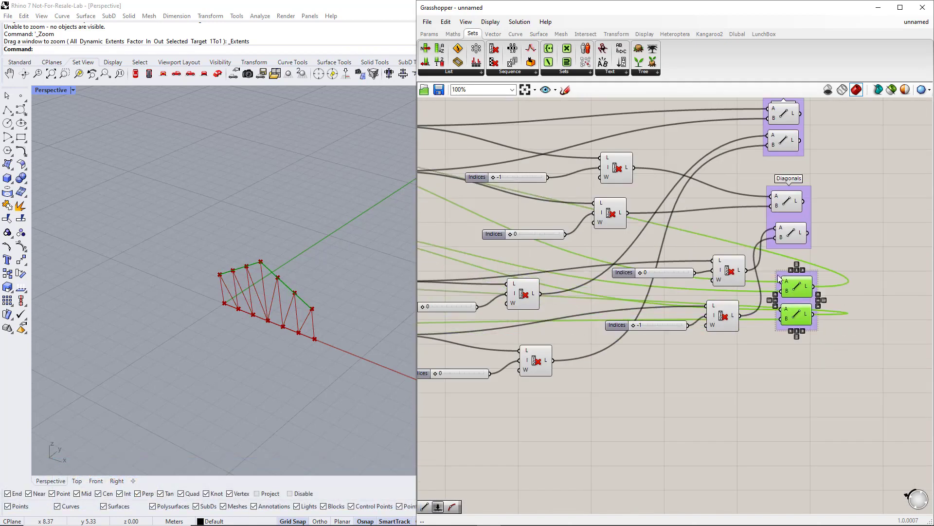
{"action": "right_click", "coordinate": [779, 274]}
{"action": "left_click", "coordinate": [805, 282]}
{"action": "type", "text": "Upper chord"}
{"action": "key", "text": "Return"}
{"action": "left_click", "coordinate": [805, 334]}
- Turn off the preview of the two Line components that form the halves of the base line
{"action": "right_click_drag", "start_coordinate": [804, 334], "coordinate": [745, 355]}
{"action": "scroll", "coordinate": [745, 355], "scroll_direction": "down", "scroll_amount": 2}
{"action": "right_click_drag", "start_coordinate": [458, 402], "coordinate": [886, 395]}
{"action": "scroll", "coordinate": [686, 404], "scroll_direction": "down", "scroll_amount": 2}
{"action": "left_click_drag", "start_coordinate": [790, 358], "coordinate": [774, 329]}
{"action": "left_click", "coordinate": [543, 312]}
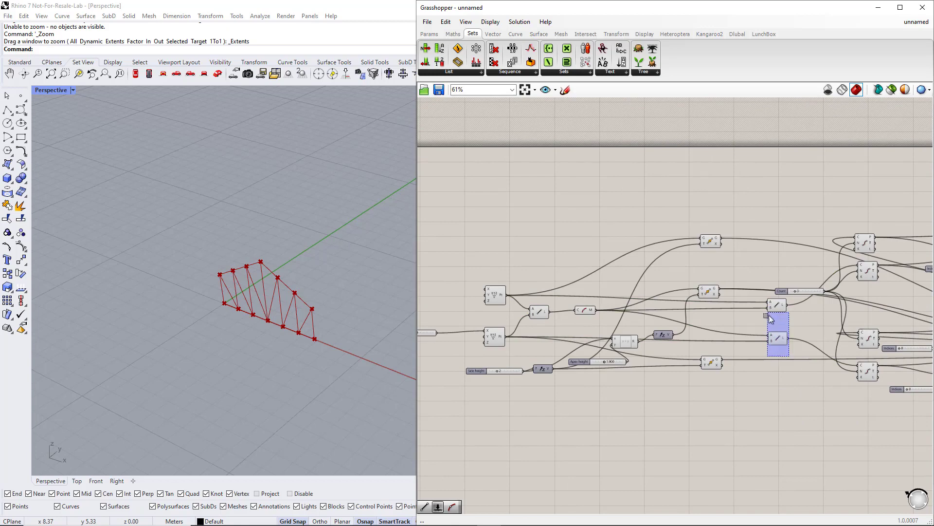
{"action": "scroll", "coordinate": [776, 334], "scroll_direction": "up", "scroll_amount": 1}
{"action": "middle_click", "coordinate": [776, 334]}
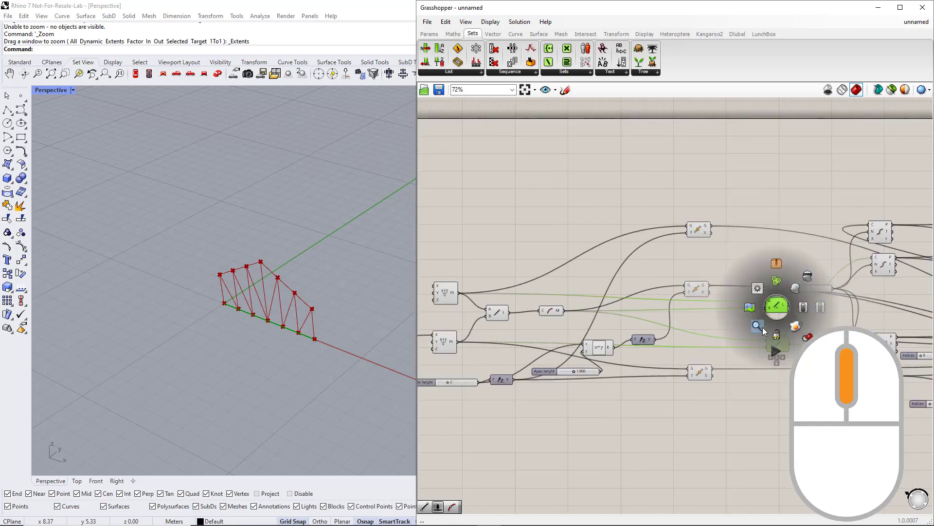
{"action": "left_click", "coordinate": [808, 276]}
{"action": "left_click_drag", "start_coordinate": [796, 357], "coordinate": [771, 298]}
- Move the full-length base Line component below the Upper chord group
{"action": "left_click", "coordinate": [556, 315]}
{"action": "scroll", "coordinate": [629, 378], "scroll_direction": "down", "scroll_amount": 3}
{"action": "right_click_drag", "start_coordinate": [629, 378], "coordinate": [565, 371]}
{"action": "left_click", "coordinate": [908, 387]}
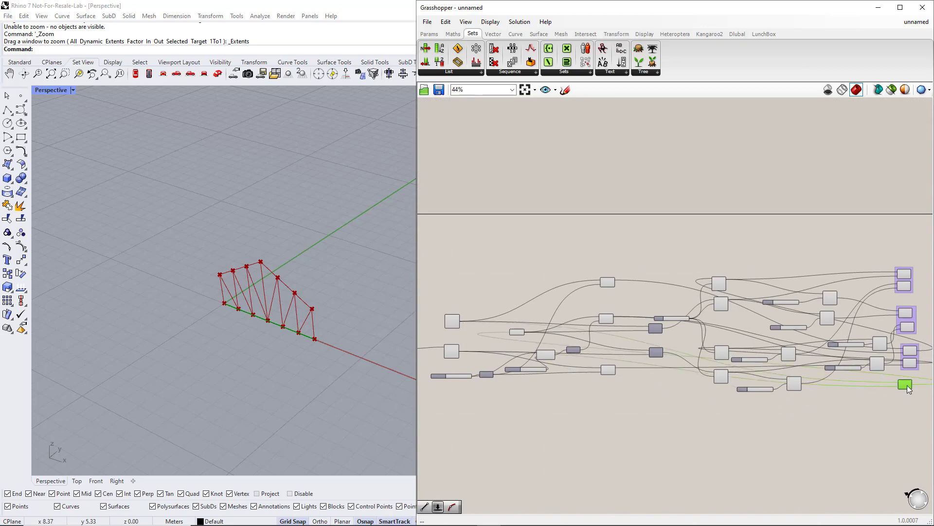
{"action": "right_click_drag", "start_coordinate": [910, 388], "coordinate": [699, 369]}
{"action": "scroll", "coordinate": [699, 369], "scroll_direction": "up", "scroll_amount": 3}
{"action": "left_click_drag", "start_coordinate": [652, 375], "coordinate": [675, 391]}
{"action": "left_click", "coordinate": [694, 365]}
- Group the full-length base Line component and name the group Lower chord
{"action": "key", "text": "ctrl+g"}
{"action": "scroll", "coordinate": [696, 366], "scroll_direction": "up", "scroll_amount": 4}
{"action": "right_click", "coordinate": [678, 343]}
{"action": "type", "text": "Lo"}
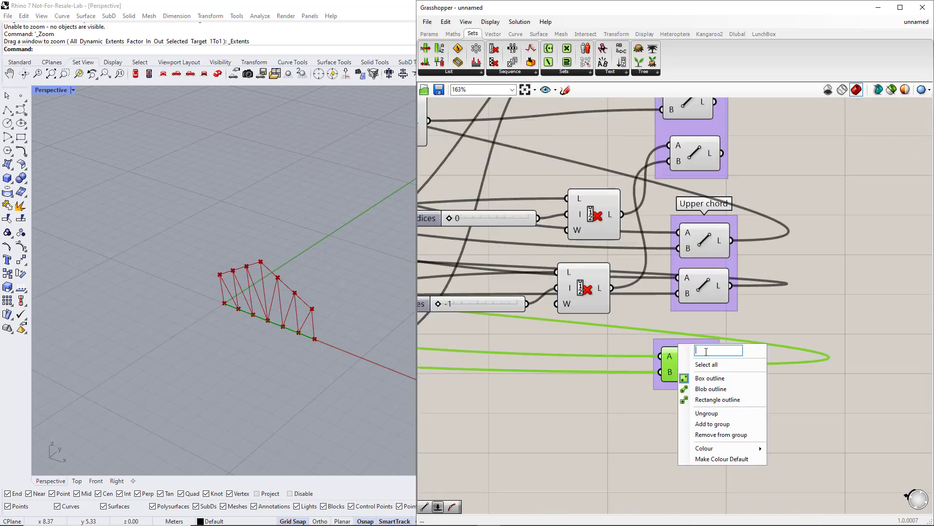
{"action": "type", "text": "wer chord"}
- Color the Lower chord group turquoise and the Upper chord group dark red
{"action": "right_click", "coordinate": [708, 388]}
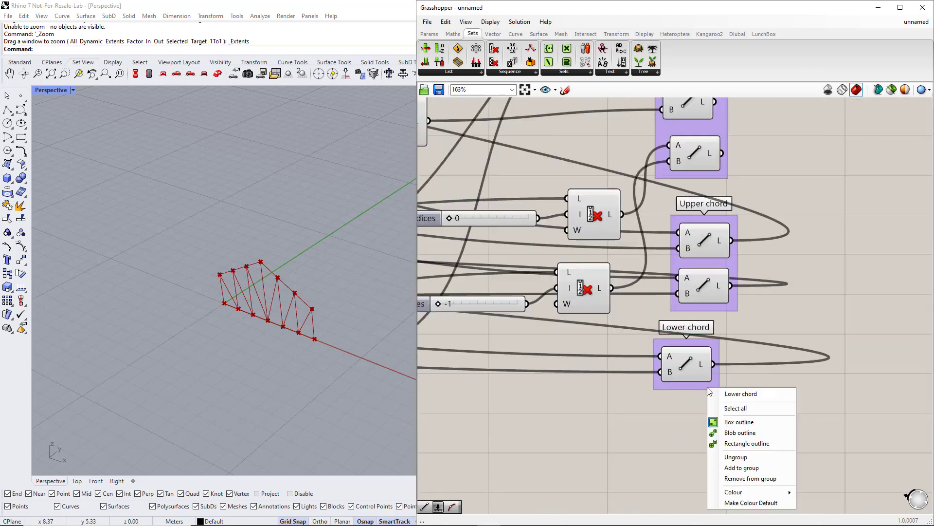
{"action": "mouse_move", "coordinate": [750, 491]}
{"action": "left_click_drag", "start_coordinate": [831, 473], "coordinate": [858, 473]}
{"action": "right_click", "coordinate": [712, 261]}
{"action": "mouse_move", "coordinate": [783, 365]}
{"action": "left_click", "coordinate": [867, 388]}
{"action": "left_click", "coordinate": [894, 463]}
{"action": "left_click", "coordinate": [857, 308]}
- Color the Diagonals group pink
{"action": "scroll", "coordinate": [856, 307], "scroll_direction": "down", "scroll_amount": 3}
{"action": "right_click_drag", "start_coordinate": [856, 308], "coordinate": [742, 354]}
{"action": "right_click", "coordinate": [662, 261]}
{"action": "mouse_move", "coordinate": [723, 364]}
{"action": "left_click_drag", "start_coordinate": [833, 461], "coordinate": [847, 465]}
- Move the Apex height and Side height sliders next to the Total length slider at the start of the definition
{"action": "right_click_drag", "start_coordinate": [764, 283], "coordinate": [920, 294]}
{"action": "scroll", "coordinate": [867, 321], "scroll_direction": "down", "scroll_amount": 2}
{"action": "right_click_drag", "start_coordinate": [536, 370], "coordinate": [582, 350]}
{"action": "scroll", "coordinate": [609, 353], "scroll_direction": "down", "scroll_amount": 1}
{"action": "scroll", "coordinate": [588, 343], "scroll_direction": "up", "scroll_amount": 2}
{"action": "left_click_drag", "start_coordinate": [620, 324], "coordinate": [455, 310]}
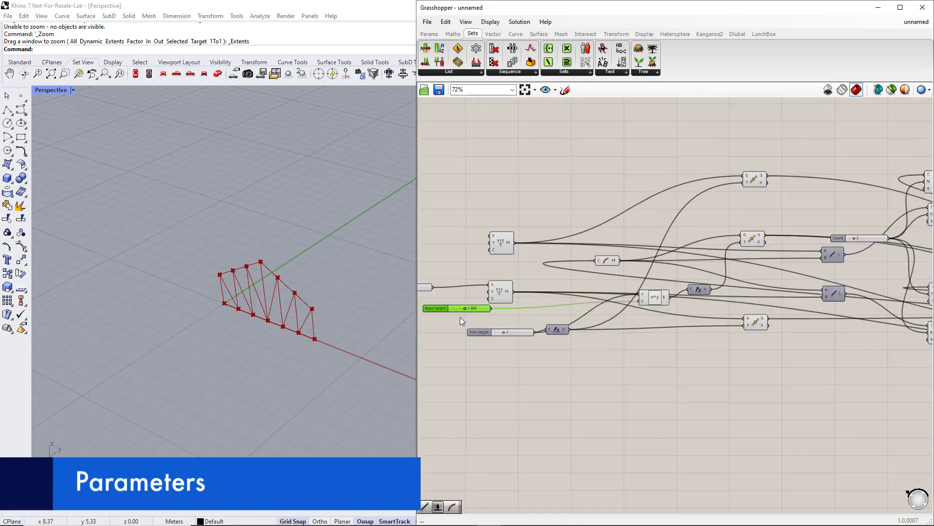
{"action": "right_click_drag", "start_coordinate": [463, 319], "coordinate": [548, 311]}
{"action": "left_click_drag", "start_coordinate": [543, 299], "coordinate": [490, 292]}
{"action": "right_click_drag", "start_coordinate": [751, 365], "coordinate": [805, 369]}
{"action": "left_click_drag", "start_coordinate": [649, 328], "coordinate": [555, 312]}
- Move the Count slider beneath the Side height slider and line it up with the other input sliders
{"action": "scroll", "coordinate": [572, 317], "scroll_direction": "down", "scroll_amount": 2}
{"action": "right_click_drag", "start_coordinate": [803, 361], "coordinate": [698, 370]}
{"action": "scroll", "coordinate": [774, 272], "scroll_direction": "up", "scroll_amount": 4}
{"action": "left_click_drag", "start_coordinate": [777, 268], "coordinate": [519, 379]}
{"action": "right_click_drag", "start_coordinate": [487, 416], "coordinate": [867, 369]}
{"action": "left_click_drag", "start_coordinate": [891, 335], "coordinate": [514, 346]}
{"action": "left_click_drag", "start_coordinate": [511, 311], "coordinate": [482, 330]}
{"action": "left_click", "coordinate": [492, 348]}
{"action": "scroll", "coordinate": [492, 348], "scroll_direction": "up", "scroll_amount": 3}
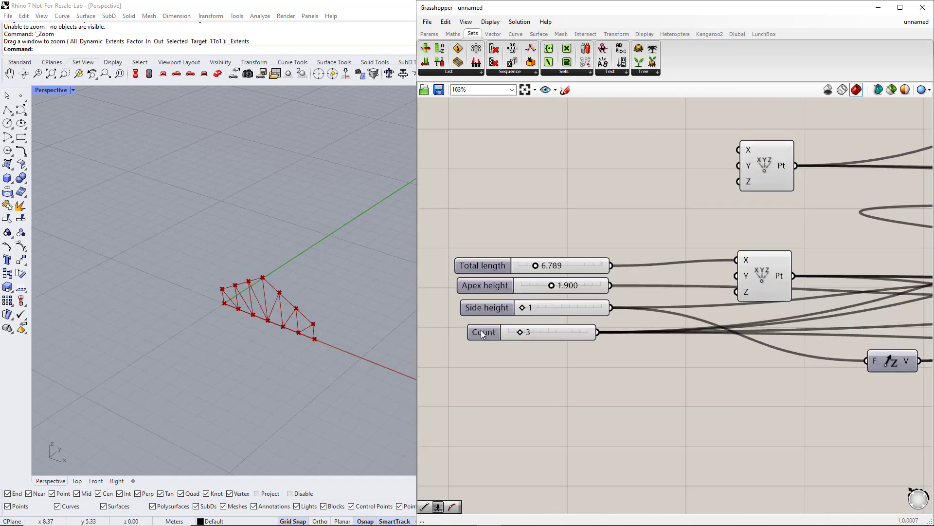
- Rename the Count slider as Number of bays
{"action": "double_click", "coordinate": [479, 331]}
{"action": "left_click", "coordinate": [476, 254]}
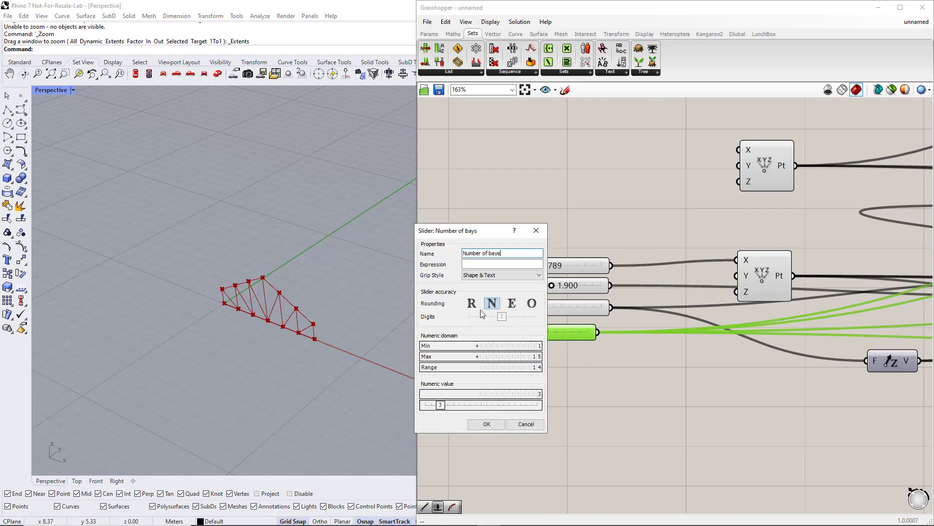
{"action": "type", "text": "Number of bays"}
{"action": "left_click", "coordinate": [487, 424]}
- Group the four input sliders and name the group Parameters
{"action": "left_click_drag", "start_coordinate": [435, 359], "coordinate": [665, 218]}
{"action": "key", "text": "ctrl+g"}
{"action": "right_click", "coordinate": [625, 254]}
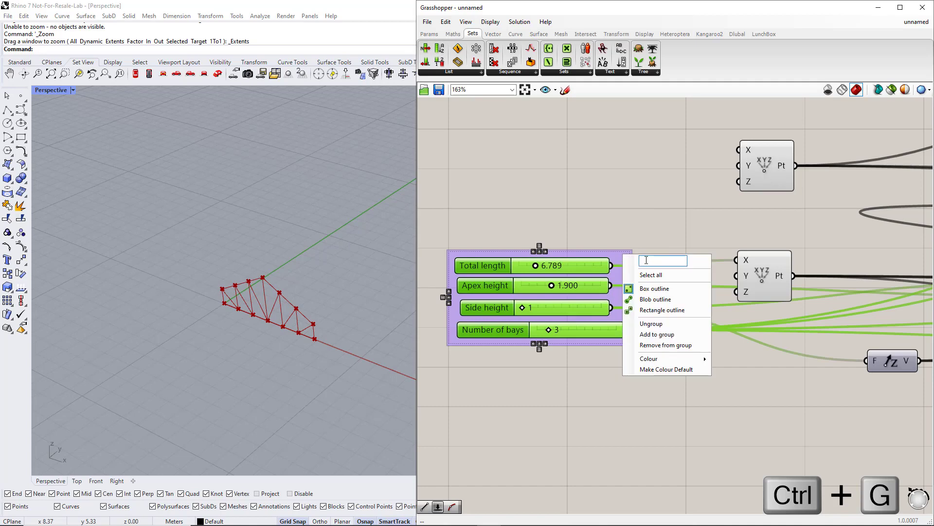
{"action": "type", "text": "Parameters"}
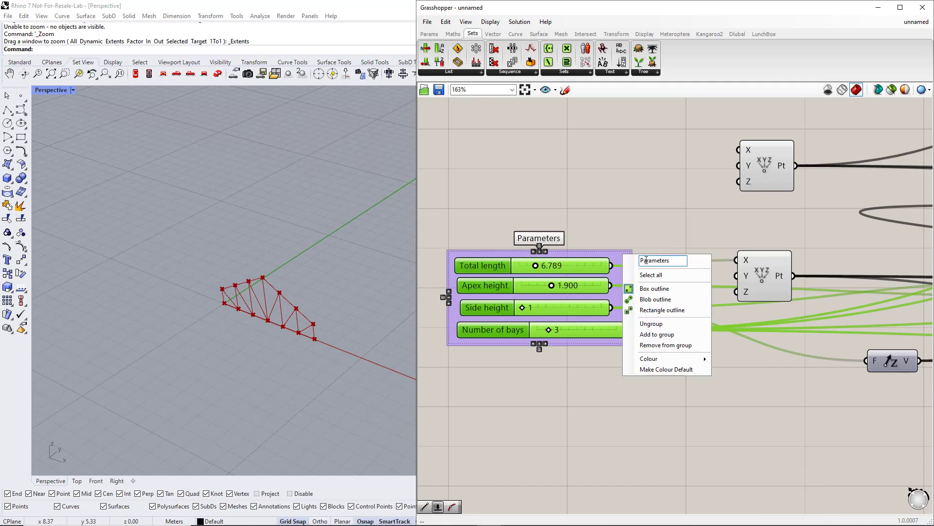
- Color the Parameters group turquoise
{"action": "mouse_move", "coordinate": [701, 361]}
{"action": "left_click_drag", "start_coordinate": [799, 455], "coordinate": [776, 457]}
{"action": "left_click", "coordinate": [650, 458]}
{"action": "left_click", "coordinate": [493, 312]}
- Switch the Total length slider to whole numbers with a value of 18 and inspect the longer truss
{"action": "right_click_drag", "start_coordinate": [274, 340], "coordinate": [243, 327]}
{"action": "mouse_move", "coordinate": [525, 311]}
{"action": "left_mouse_down"}
{"action": "mouse_move", "coordinate": [544, 312]}
{"action": "mouse_move", "coordinate": [526, 312]}
{"action": "left_mouse_up"}
{"action": "left_click_drag", "start_coordinate": [535, 265], "coordinate": [567, 265]}
{"action": "right_click", "coordinate": [513, 271]}
{"action": "mouse_move", "coordinate": [549, 294]}
{"action": "left_click", "coordinate": [630, 306]}
{"action": "scroll", "coordinate": [350, 309], "scroll_direction": "down", "scroll_amount": 4}
{"action": "right_click_drag", "start_coordinate": [358, 332], "coordinate": [256, 315], "text": "shift"}
{"action": "scroll", "coordinate": [257, 316], "scroll_direction": "up", "scroll_amount": 4}
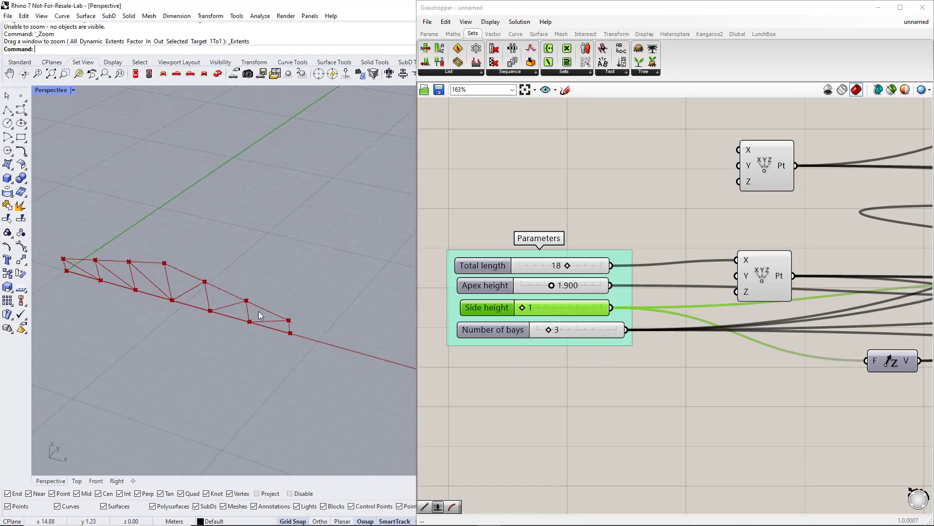
- Set Apex height to 1.286, Side height to 3 and Total length to 16
{"action": "scroll", "coordinate": [258, 323], "scroll_direction": "down", "scroll_amount": 2}
{"action": "right_click_drag", "start_coordinate": [310, 352], "coordinate": [282, 314], "text": "shift"}
{"action": "left_click_drag", "start_coordinate": [553, 290], "coordinate": [599, 266]}
{"action": "left_click_drag", "start_coordinate": [522, 308], "coordinate": [548, 330]}
{"action": "left_click_drag", "start_coordinate": [599, 266], "coordinate": [562, 266]}
{"action": "right_click_drag", "start_coordinate": [180, 304], "coordinate": [252, 344], "text": "shift"}
{"action": "scroll", "coordinate": [253, 343], "scroll_direction": "up", "scroll_amount": 6}
{"action": "left_click", "coordinate": [571, 376]}
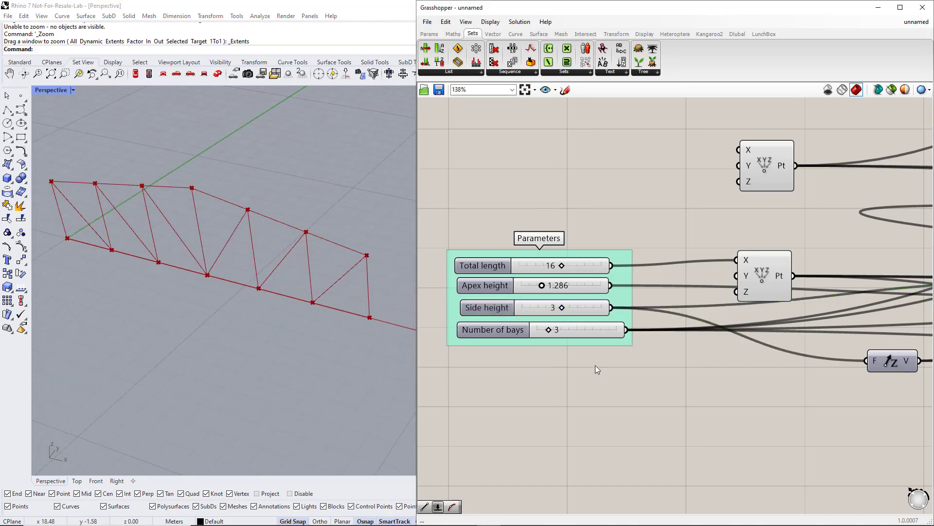
- Add a Dlubal Member component beside the verticals, diagonals and chord groups
{"action": "scroll", "coordinate": [594, 365], "scroll_direction": "down", "scroll_amount": 6}
{"action": "scroll", "coordinate": [595, 365], "scroll_direction": "down", "scroll_amount": 3}
{"action": "right_click_drag", "start_coordinate": [788, 403], "coordinate": [545, 353]}
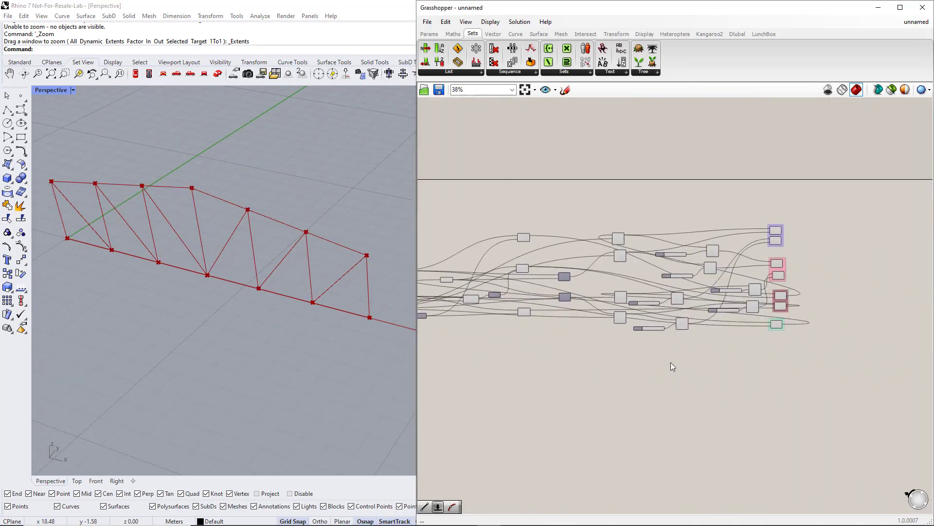
{"action": "right_click_drag", "start_coordinate": [764, 312], "coordinate": [731, 331]}
{"action": "scroll", "coordinate": [755, 312], "scroll_direction": "up", "scroll_amount": 4}
{"action": "right_click_drag", "start_coordinate": [820, 316], "coordinate": [685, 347]}
{"action": "right_click_drag", "start_coordinate": [752, 345], "coordinate": [730, 347]}
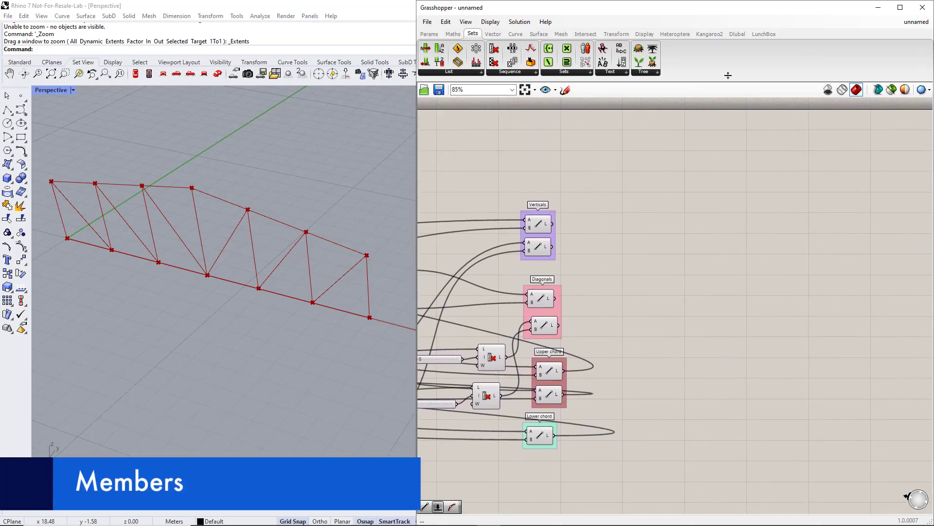
{"action": "left_click", "coordinate": [736, 34]}
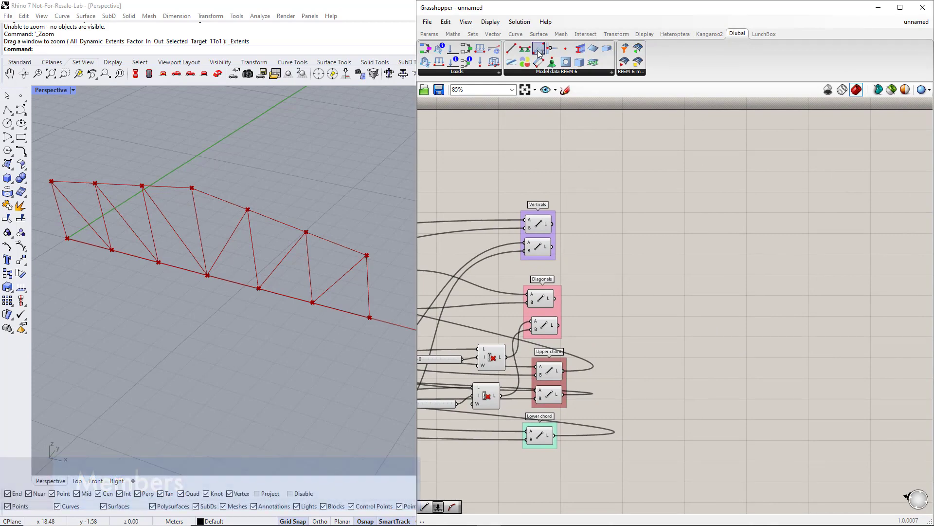
{"action": "left_click_drag", "start_coordinate": [538, 51], "coordinate": [727, 309]}
- Add a Value List, connect it to the Member component's Type input with TYPE_BEAM, and move the Member component aside
{"action": "double_click", "coordinate": [667, 375]}
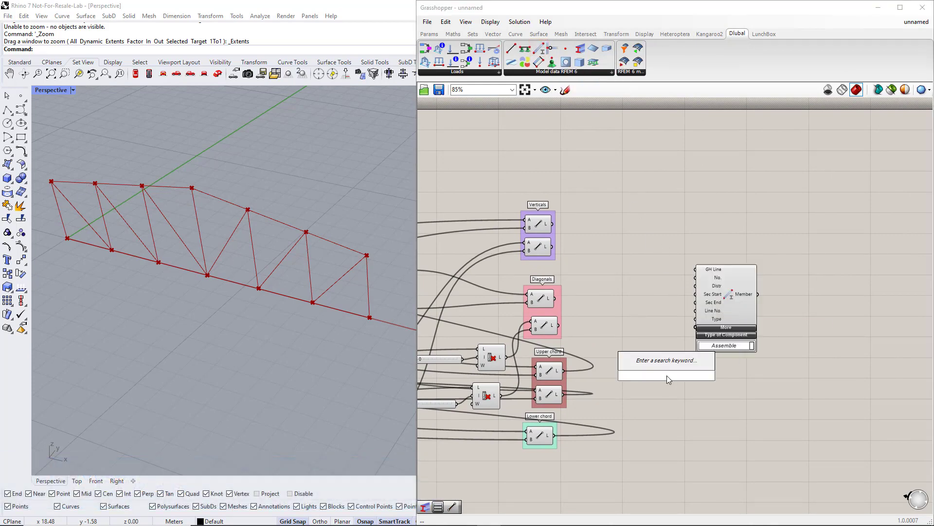
{"action": "type", "text": "value"}
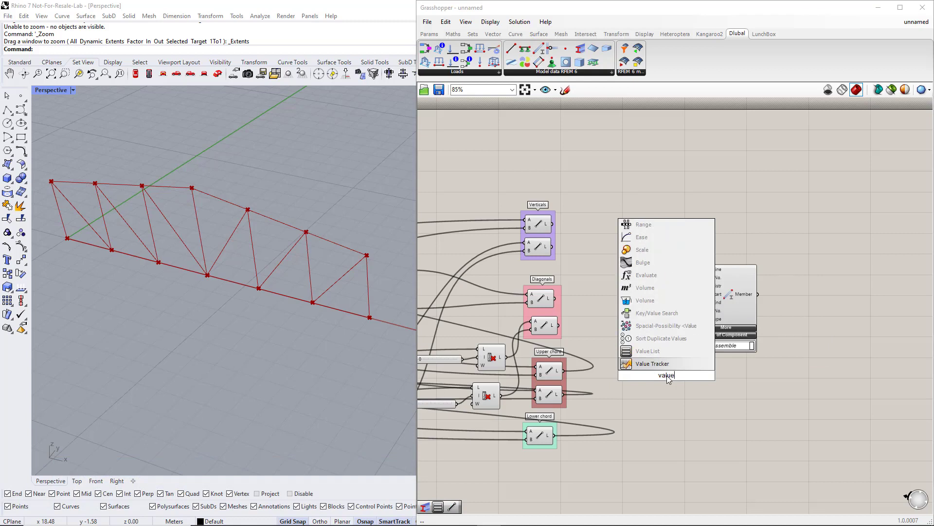
{"action": "left_click", "coordinate": [648, 351]}
{"action": "left_click_drag", "start_coordinate": [681, 376], "coordinate": [793, 315]}
{"action": "left_click_drag", "start_coordinate": [807, 404], "coordinate": [710, 326]}
{"action": "left_click_drag", "start_coordinate": [804, 303], "coordinate": [823, 295]}
{"action": "left_click", "coordinate": [662, 275]}
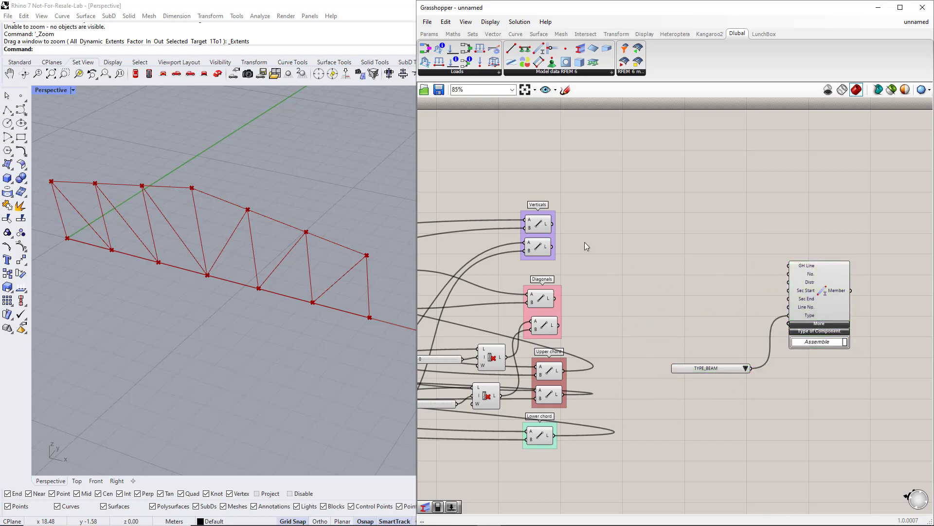
- Connect the Line outputs of the verticals, diagonals, upper chord and lower chord together to the Member component's GH Line input
{"action": "left_click_drag", "start_coordinate": [553, 225], "coordinate": [789, 266]}
{"action": "left_click_drag", "start_coordinate": [556, 250], "coordinate": [789, 266], "text": "shift"}
{"action": "left_click_drag", "start_coordinate": [556, 298], "coordinate": [791, 268], "text": "shift"}
{"action": "left_click_drag", "start_coordinate": [559, 326], "coordinate": [789, 266], "text": "shift"}
{"action": "left_click_drag", "start_coordinate": [567, 373], "coordinate": [789, 266], "text": "shift"}
{"action": "left_click_drag", "start_coordinate": [565, 393], "coordinate": [784, 273], "text": "shift"}
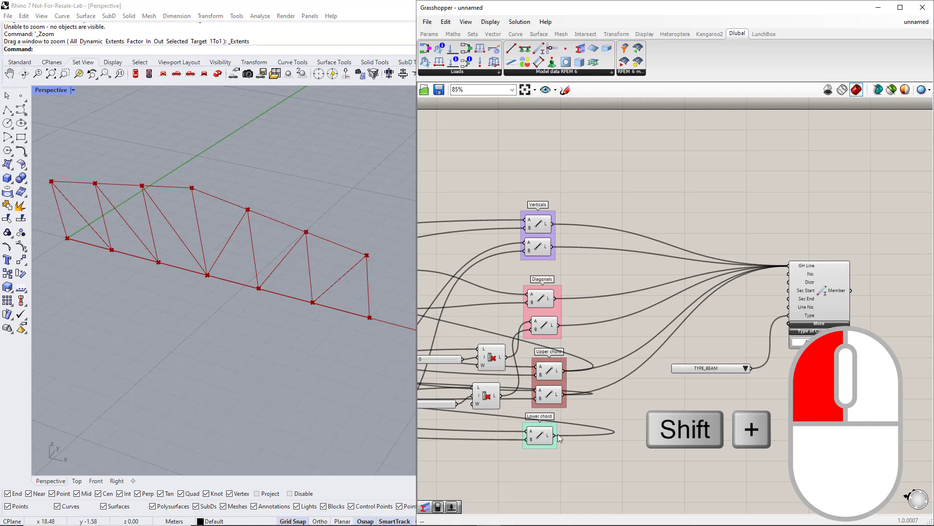
{"action": "left_click_drag", "start_coordinate": [560, 434], "coordinate": [790, 267], "text": "shift"}
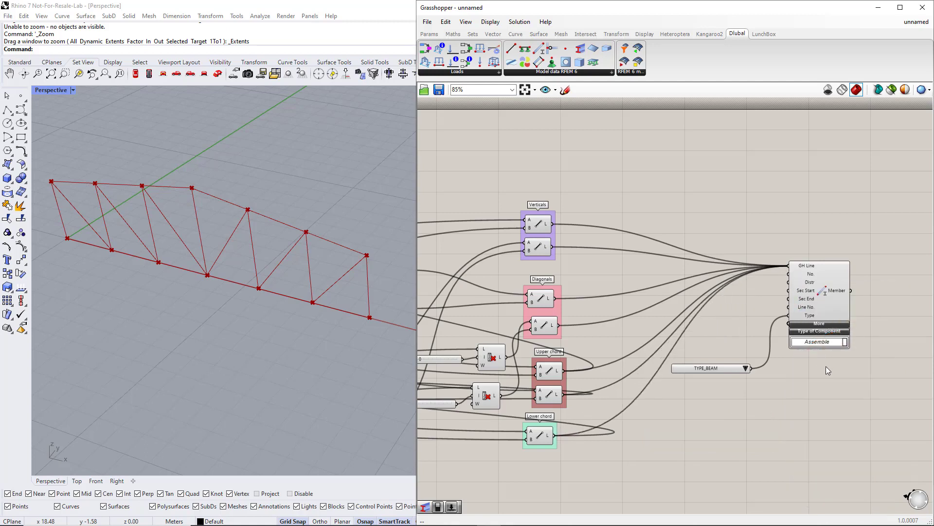
- Move the TYPE_BEAM value list closer to the Member component and shift both farther from the line groups
{"action": "left_click_drag", "start_coordinate": [714, 371], "coordinate": [734, 338]}
{"action": "left_click_drag", "start_coordinate": [826, 385], "coordinate": [742, 309]}
{"action": "left_click_drag", "start_coordinate": [813, 300], "coordinate": [892, 320]}
{"action": "left_click", "coordinate": [834, 251]}
- Add Dlubal Section and Material components above the member wires and place the Section between Material and Member
{"action": "right_click_drag", "start_coordinate": [881, 236], "coordinate": [810, 251]}
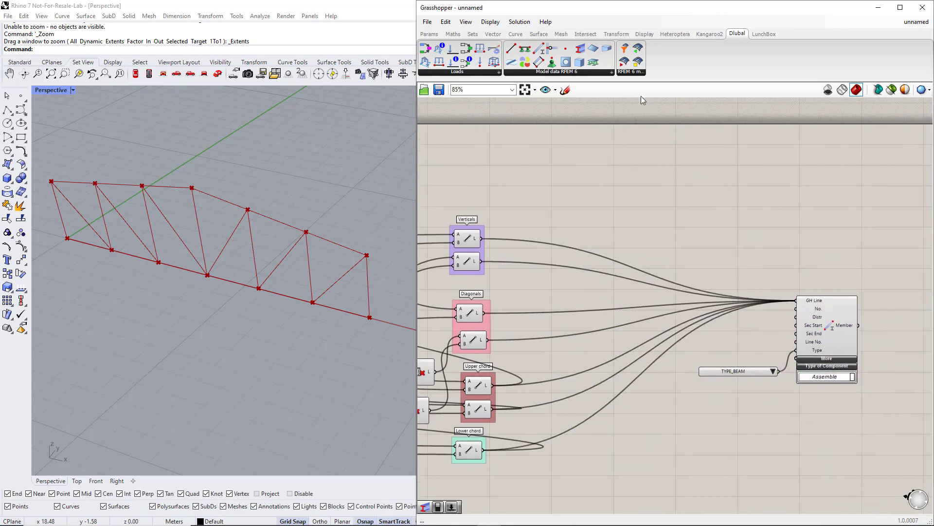
{"action": "left_click_drag", "start_coordinate": [581, 48], "coordinate": [726, 216]}
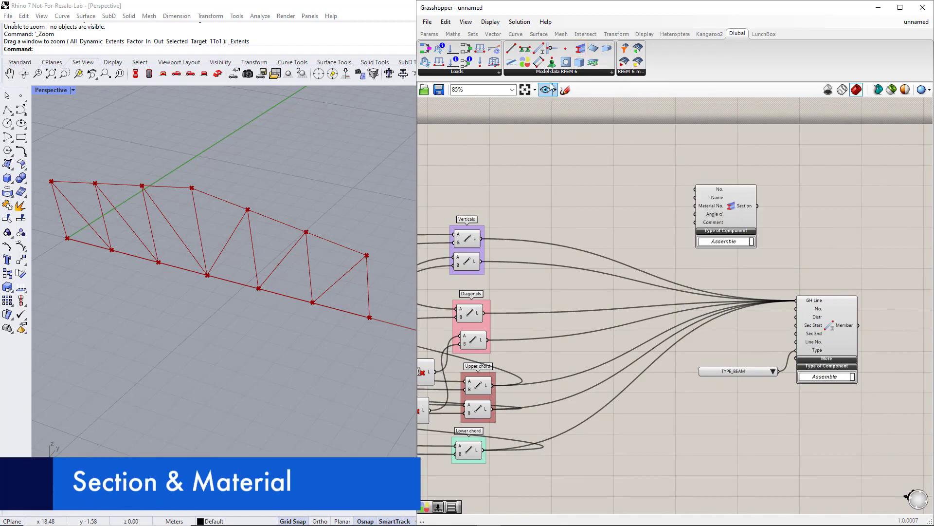
{"action": "left_click_drag", "start_coordinate": [571, 137], "coordinate": [591, 180]}
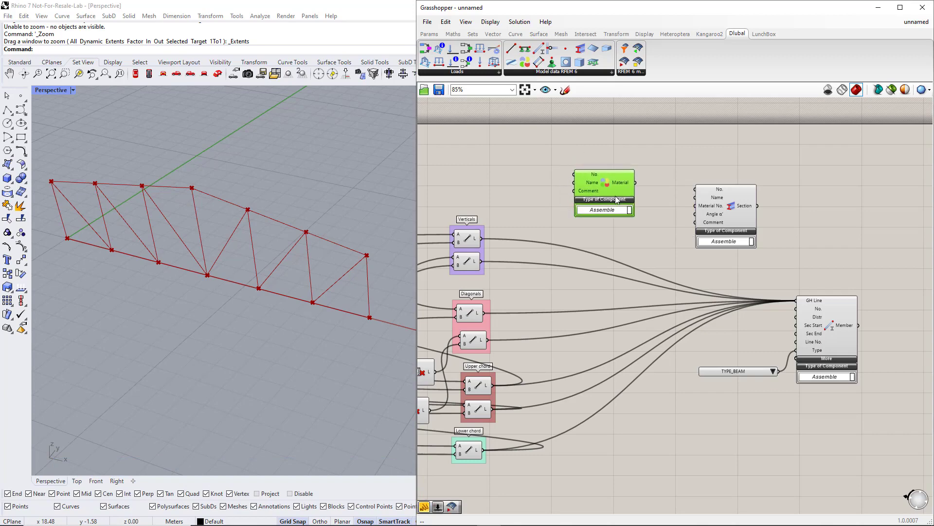
{"action": "left_click_drag", "start_coordinate": [722, 207], "coordinate": [730, 210]}
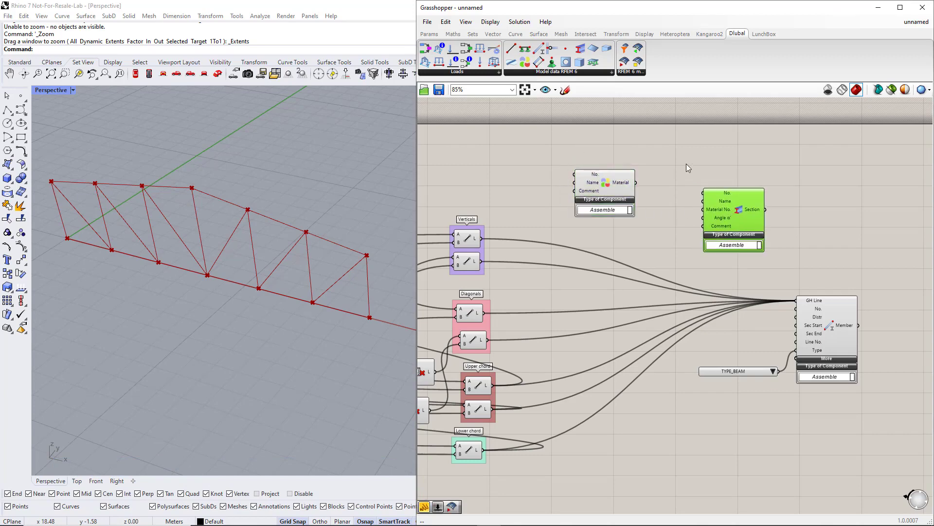
- Add four small panels and connect two to the Material's No. and Name inputs and two to the Section's No. and Name inputs
{"action": "left_click", "coordinate": [429, 34]}
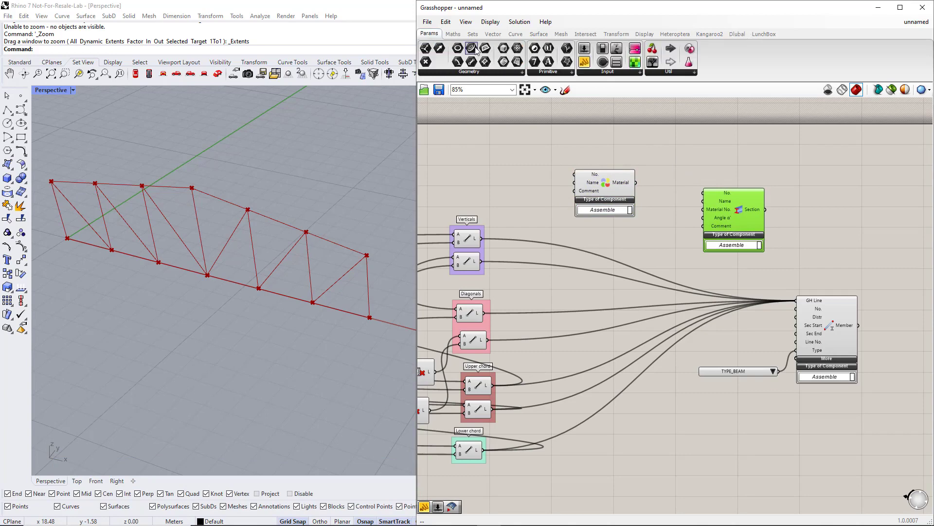
{"action": "left_click_drag", "start_coordinate": [585, 67], "coordinate": [684, 171]}
{"action": "left_click_drag", "start_coordinate": [686, 191], "coordinate": [577, 186]}
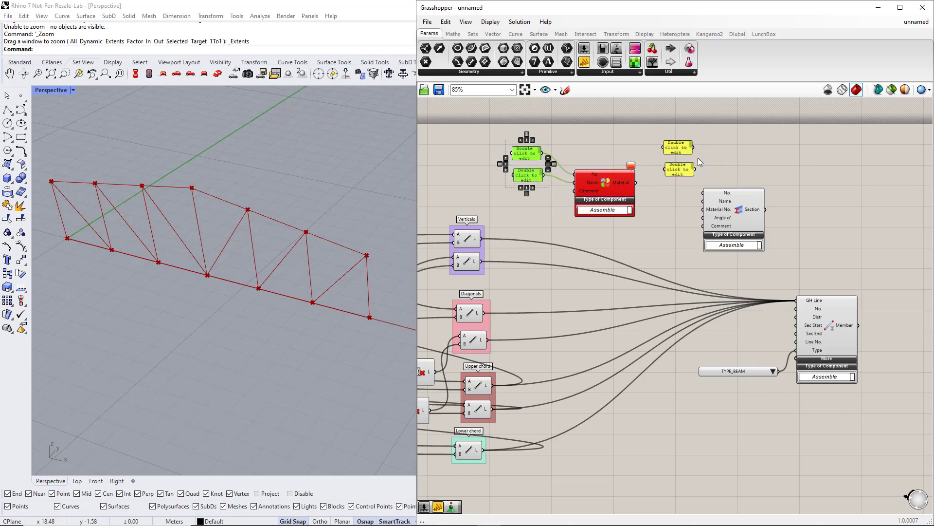
{"action": "left_click_drag", "start_coordinate": [704, 175], "coordinate": [703, 193]}
{"action": "left_click_drag", "start_coordinate": [721, 210], "coordinate": [696, 171]}
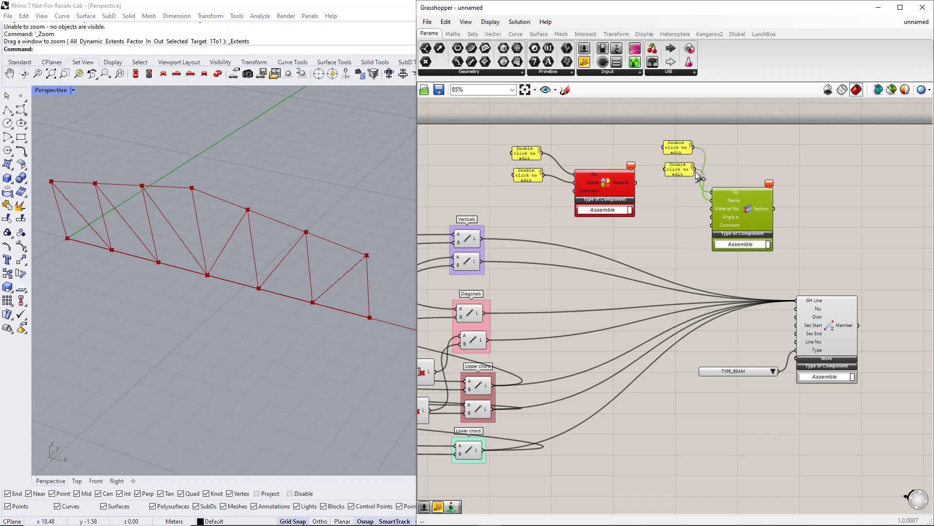
{"action": "left_click", "coordinate": [679, 212]}
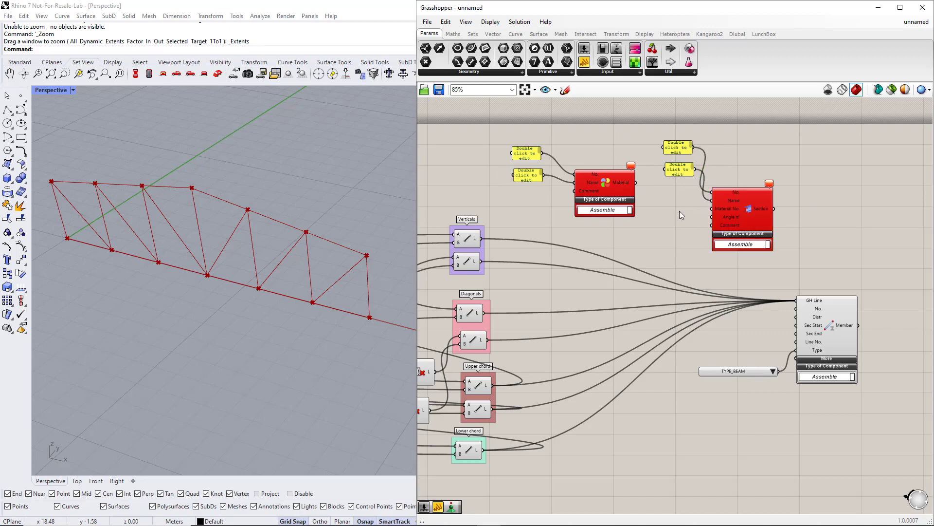
- Set the Section's number panel to 1 and its name panel to R_M1 120/120
{"action": "double_click", "coordinate": [675, 149]}
{"action": "type", "text": "1"}
{"action": "left_click", "coordinate": [701, 225]}
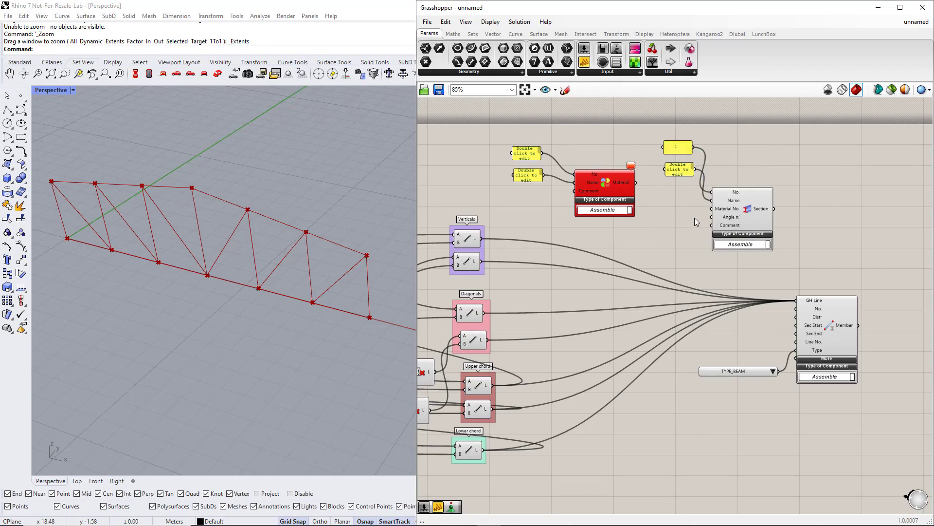
{"action": "double_click", "coordinate": [683, 169]}
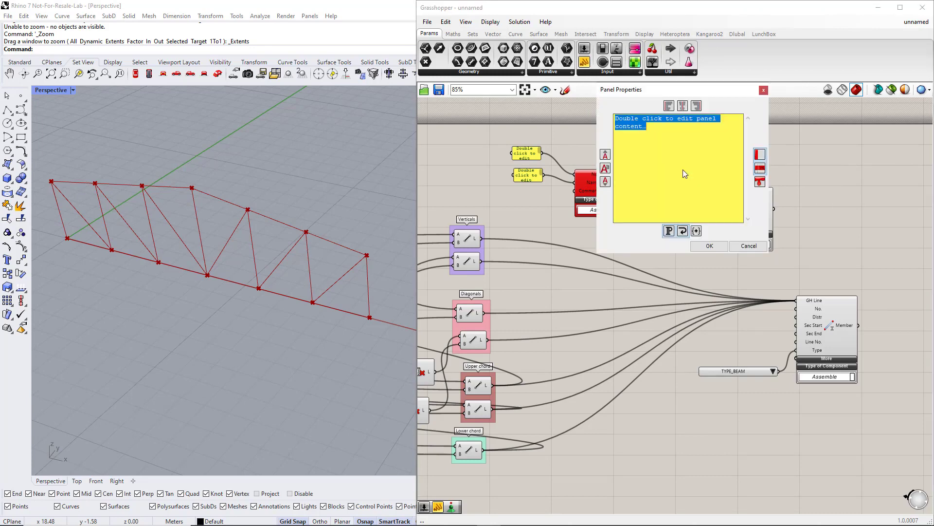
{"action": "type", "text": "R_M1 1"}
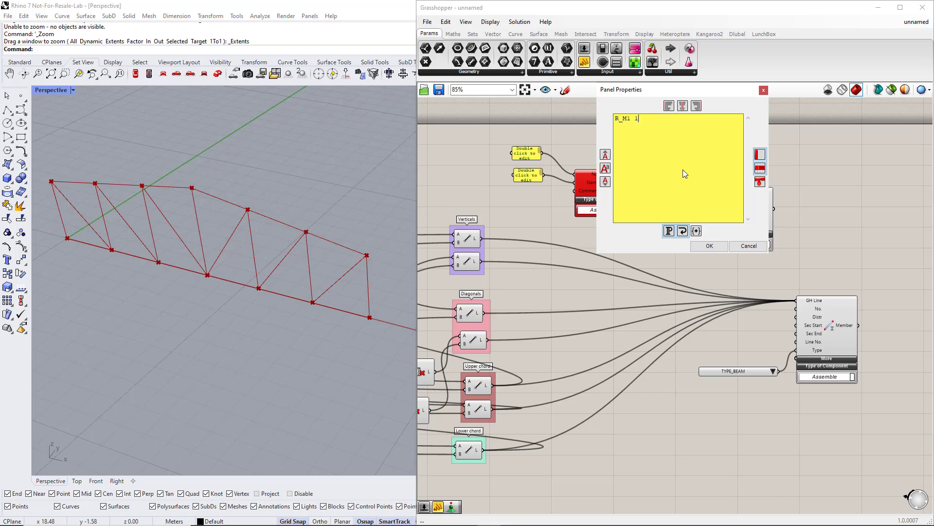
{"action": "type", "text": "20/120"}
{"action": "left_click", "coordinate": [709, 246]}
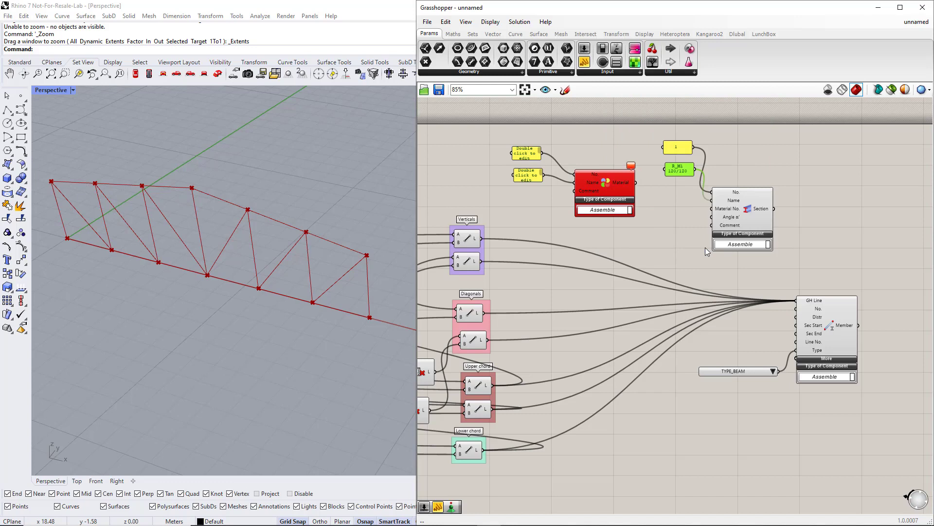
- Set the Material's number panel to 1 and its name panel to C24
{"action": "double_click", "coordinate": [522, 155]}
{"action": "left_click_drag", "start_coordinate": [517, 128], "coordinate": [454, 104]}
{"action": "key", "text": "BackSpace"}
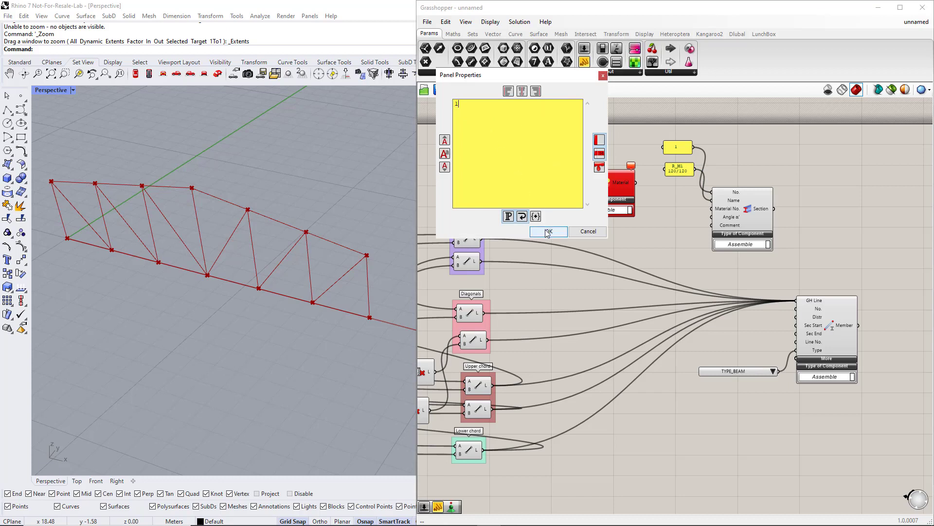
{"action": "left_click", "coordinate": [549, 232]}
{"action": "double_click", "coordinate": [528, 175]}
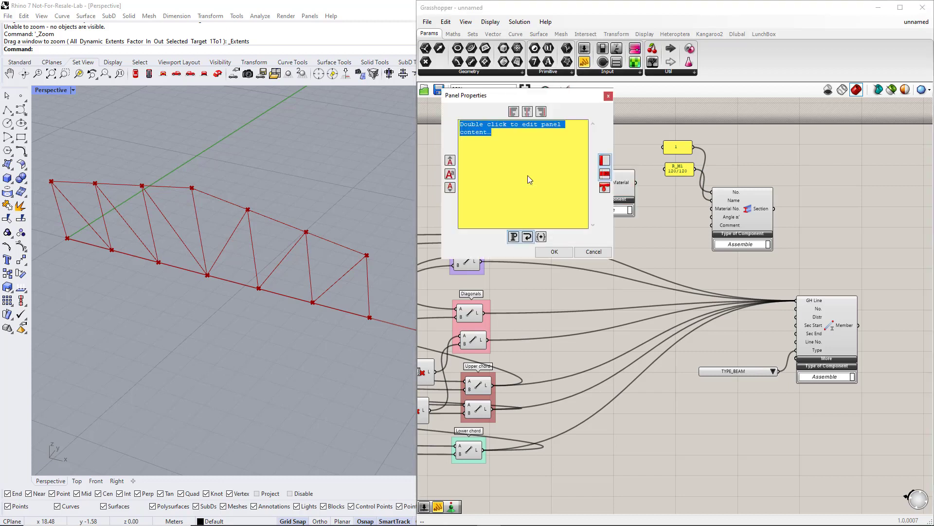
{"action": "type", "text": "C24"}
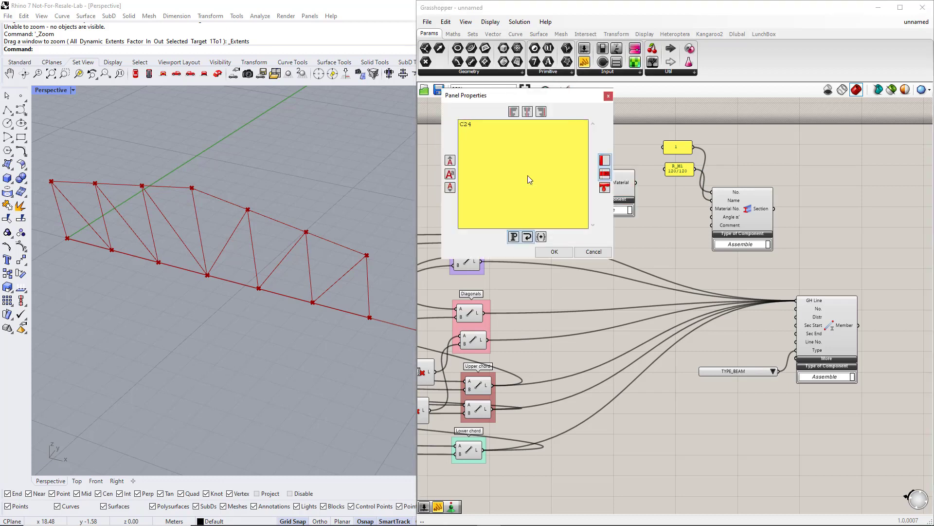
{"action": "left_click", "coordinate": [559, 252]}
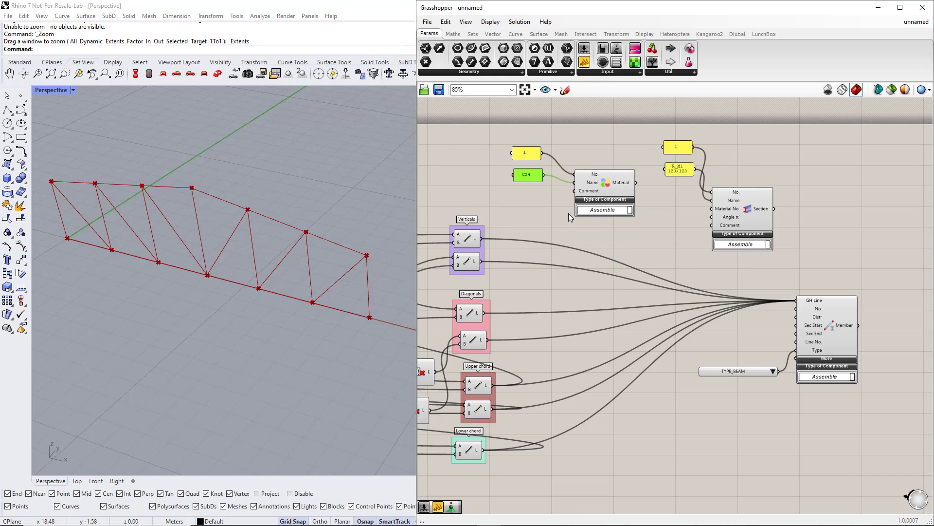
- Connect the Material output to the Section's Material No. input and the Section output to the Member's Sec Start input
{"action": "left_click_drag", "start_coordinate": [639, 187], "coordinate": [707, 211]}
{"action": "left_click_drag", "start_coordinate": [775, 211], "coordinate": [789, 326]}
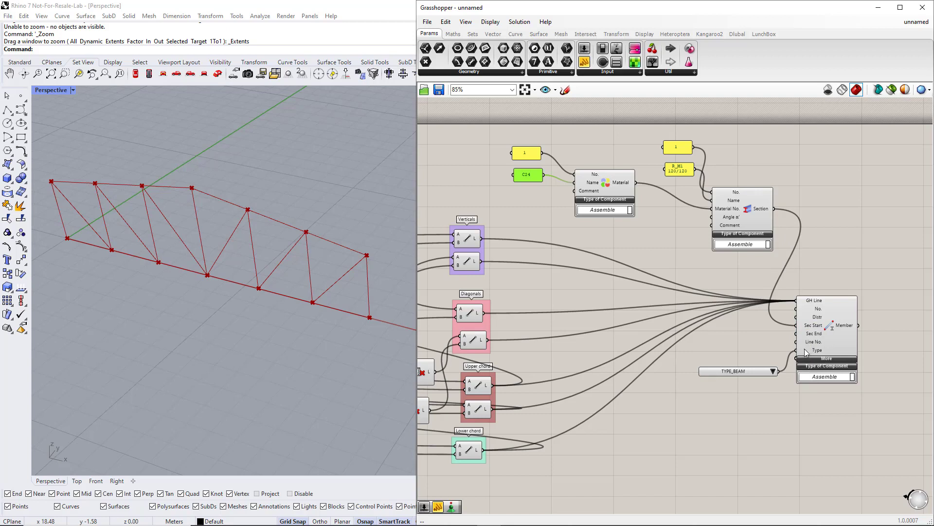
{"action": "left_click", "coordinate": [781, 392]}
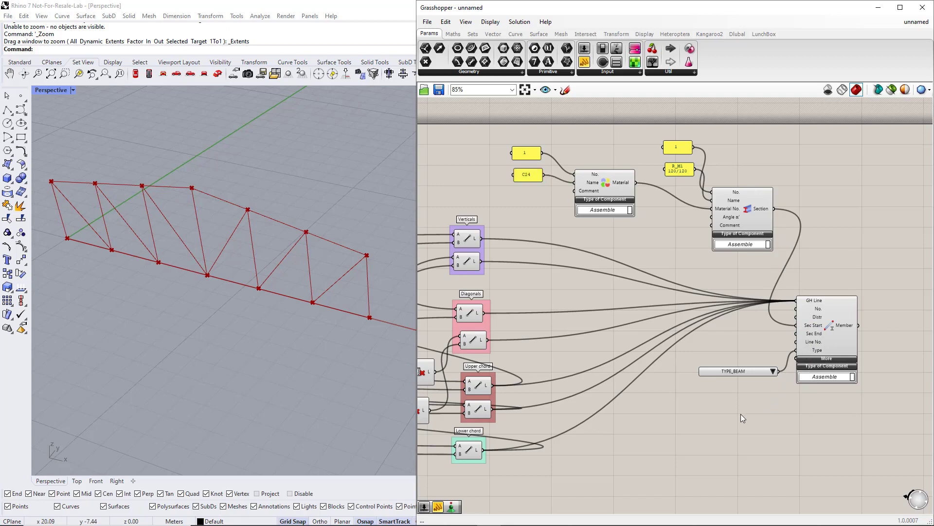
- Add a Dlubal Nodal Support component below the Construct Points and connect the upper Construct Point to its GH Node input
{"action": "scroll", "coordinate": [740, 414], "scroll_direction": "down", "scroll_amount": 3}
{"action": "right_click_drag", "start_coordinate": [587, 472], "coordinate": [731, 384]}
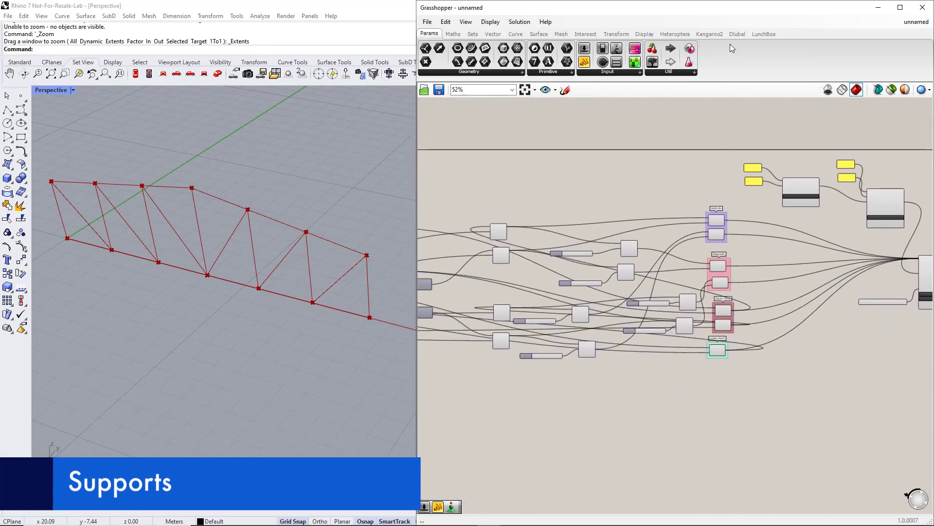
{"action": "left_click", "coordinate": [737, 34]}
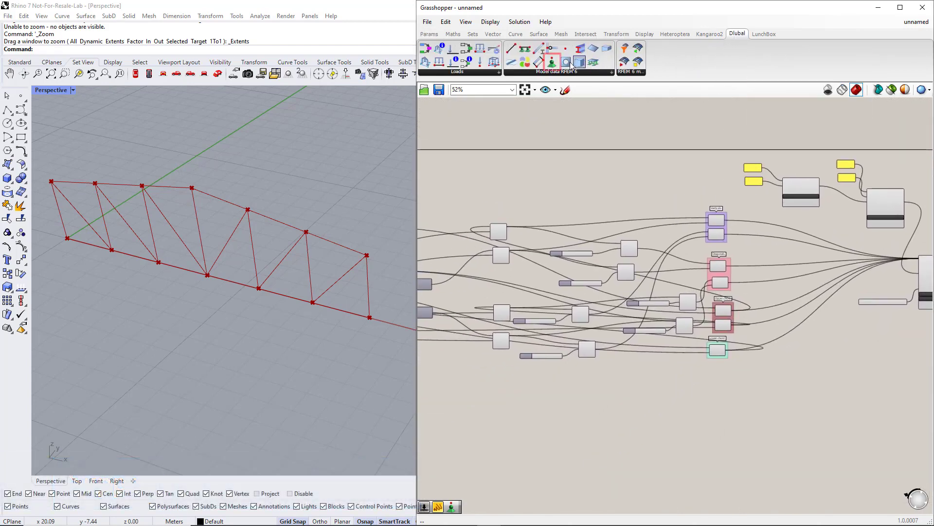
{"action": "left_click_drag", "start_coordinate": [551, 62], "coordinate": [489, 382]}
{"action": "right_click_drag", "start_coordinate": [495, 419], "coordinate": [715, 385]}
{"action": "left_click_drag", "start_coordinate": [710, 352], "coordinate": [558, 400]}
{"action": "right_click_drag", "start_coordinate": [492, 408], "coordinate": [634, 396]}
{"action": "scroll", "coordinate": [591, 333], "scroll_direction": "up", "scroll_amount": 2}
{"action": "scroll", "coordinate": [609, 341], "scroll_direction": "up", "scroll_amount": 1}
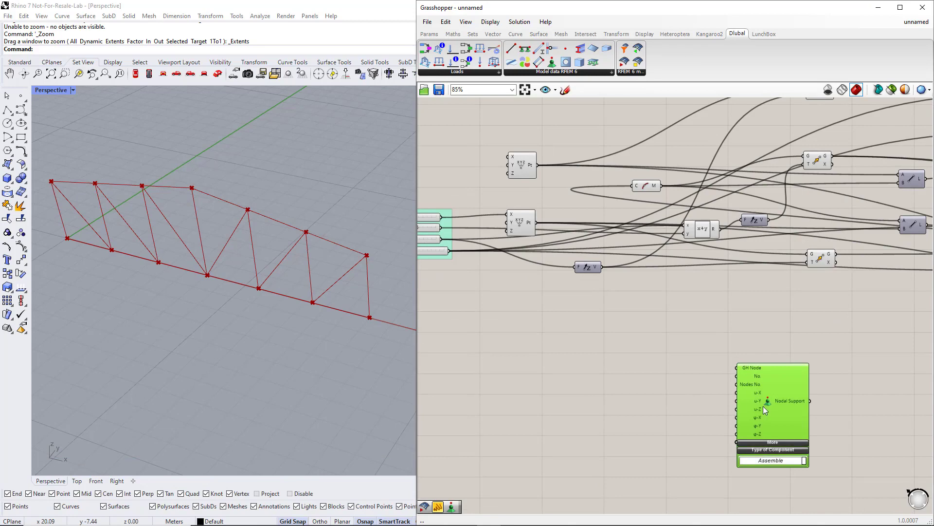
{"action": "left_click_drag", "start_coordinate": [763, 407], "coordinate": [703, 352]}
{"action": "left_click_drag", "start_coordinate": [537, 166], "coordinate": [675, 313]}
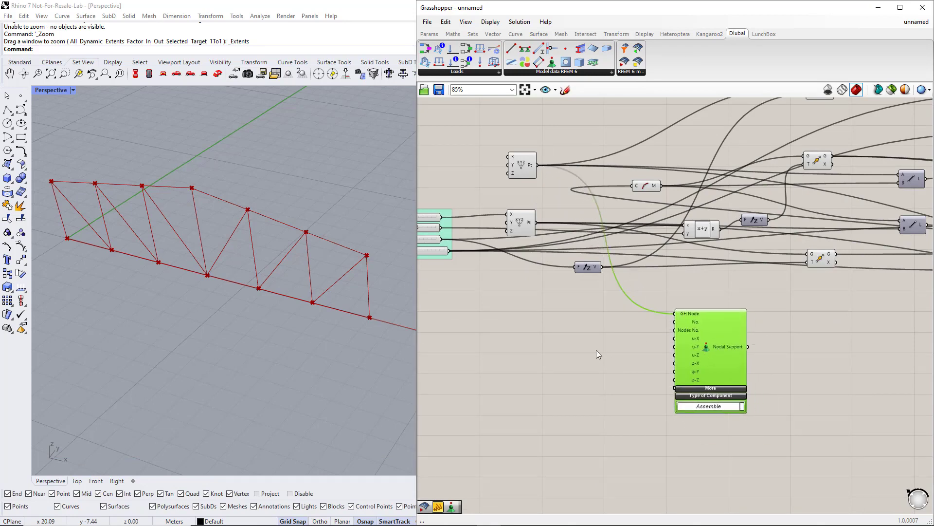
- Add a compact panel containing INF and connect it to the Nodal Support's u-X, u-Y, u-Z and φ-Z inputs
{"action": "left_click", "coordinate": [429, 34]}
{"action": "left_click_drag", "start_coordinate": [584, 62], "coordinate": [603, 325]}
{"action": "scroll", "coordinate": [654, 381], "scroll_direction": "up", "scroll_amount": 4}
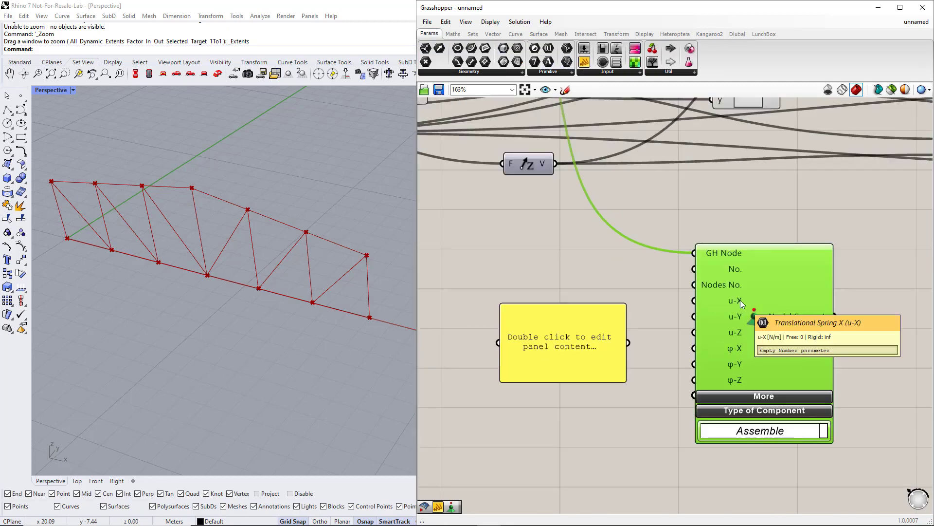
{"action": "left_click", "coordinate": [642, 370]}
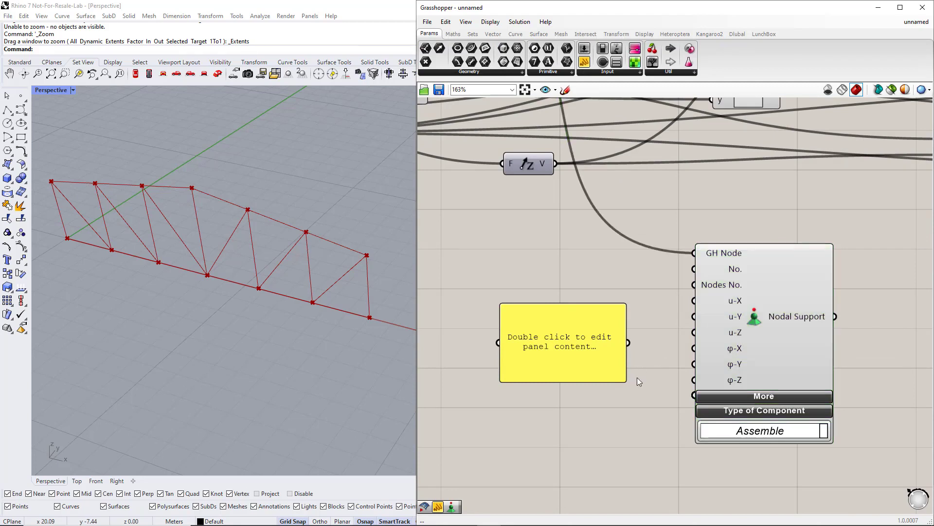
{"action": "left_click_drag", "start_coordinate": [625, 381], "coordinate": [567, 336]}
{"action": "left_click_drag", "start_coordinate": [543, 320], "coordinate": [606, 339]}
{"action": "double_click", "coordinate": [609, 340]}
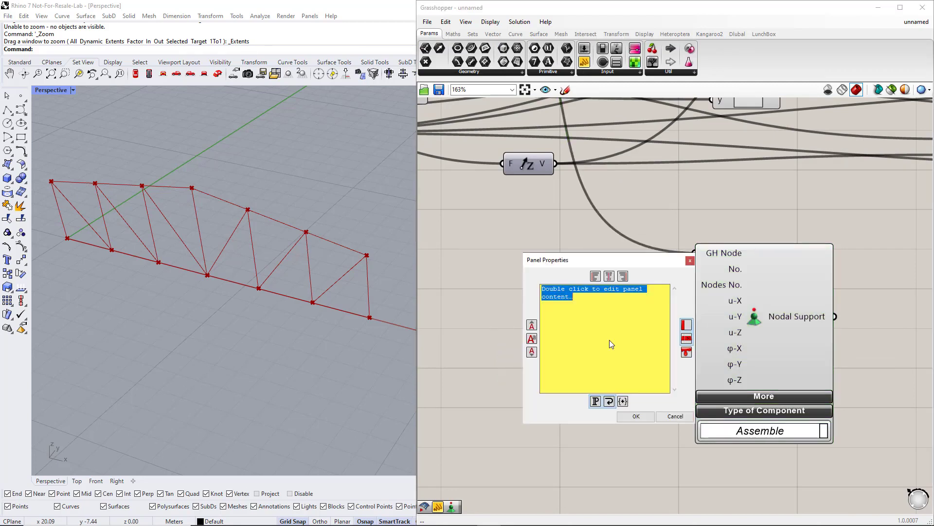
{"action": "type", "text": "INF"}
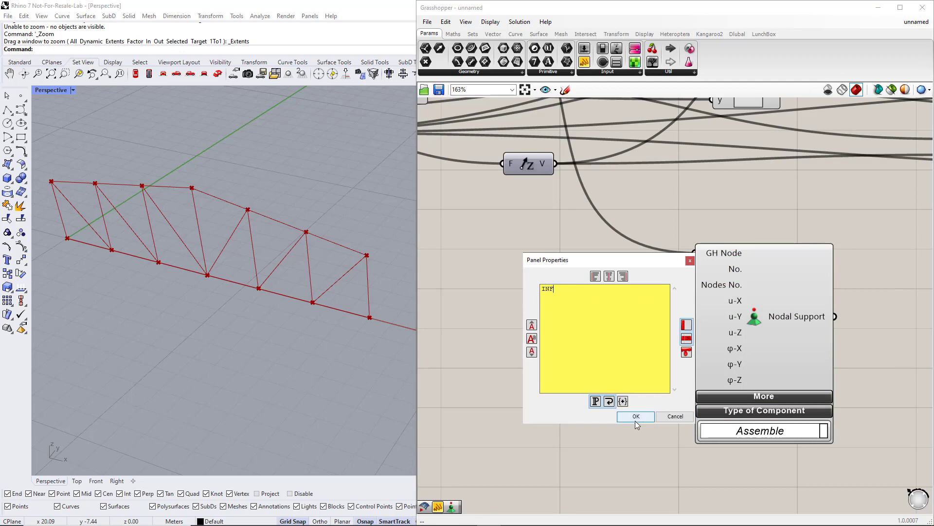
{"action": "left_click", "coordinate": [636, 416]}
{"action": "left_click_drag", "start_coordinate": [632, 339], "coordinate": [693, 379]}
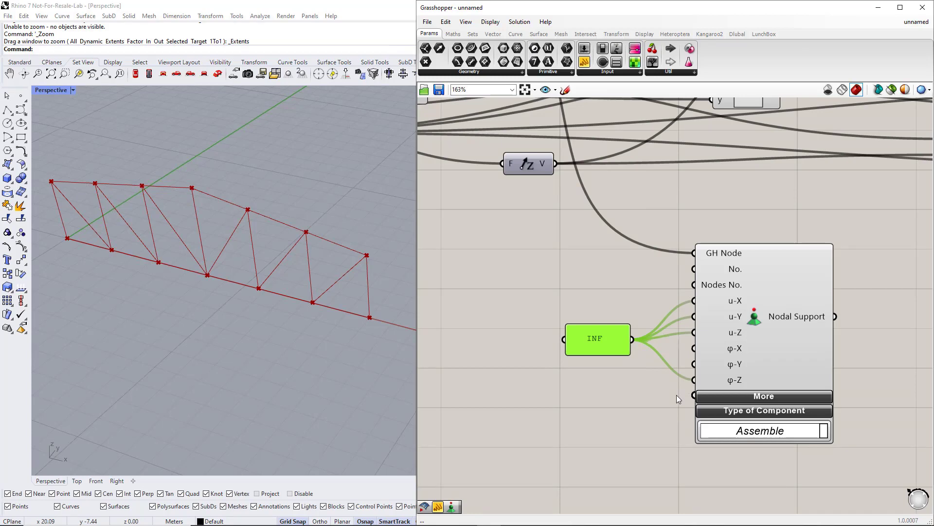
- Duplicate the Nodal Support with its INF panel below and connect the copy's GH Node input to the lower Construct Point instead
{"action": "scroll", "coordinate": [676, 396], "scroll_direction": "down", "scroll_amount": 3}
{"action": "left_click", "coordinate": [727, 313], "text": "shift"}
{"action": "left_click_drag", "start_coordinate": [727, 313], "coordinate": [734, 450], "text": "alt"}
{"action": "left_click_drag", "start_coordinate": [694, 417], "coordinate": [563, 190]}
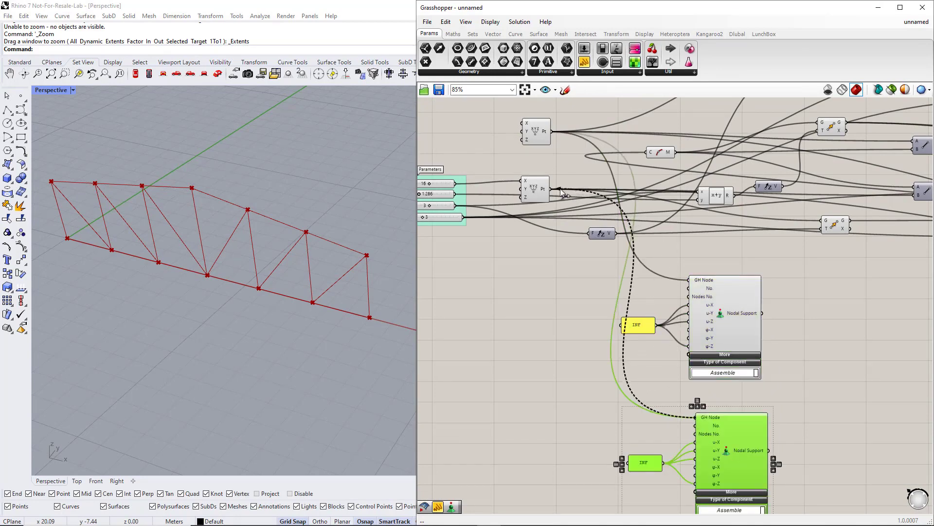
- Disconnect the INF panel from the u-X input of the copied Nodal Support
{"action": "scroll", "coordinate": [602, 401], "scroll_direction": "up", "scroll_amount": 2}
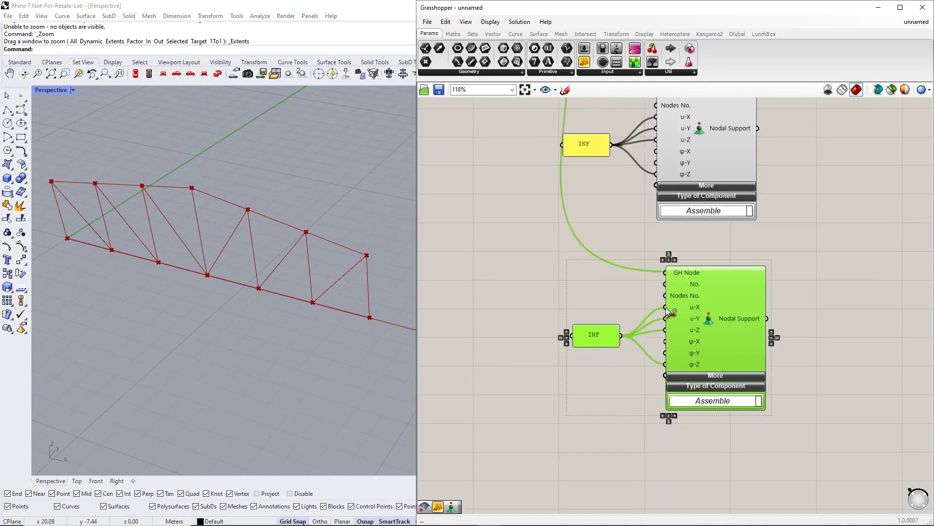
{"action": "left_click_drag", "start_coordinate": [623, 336], "coordinate": [622, 335], "text": "ctrl"}
{"action": "left_click", "coordinate": [617, 378]}
{"action": "scroll", "coordinate": [618, 378], "scroll_direction": "down", "scroll_amount": 4}
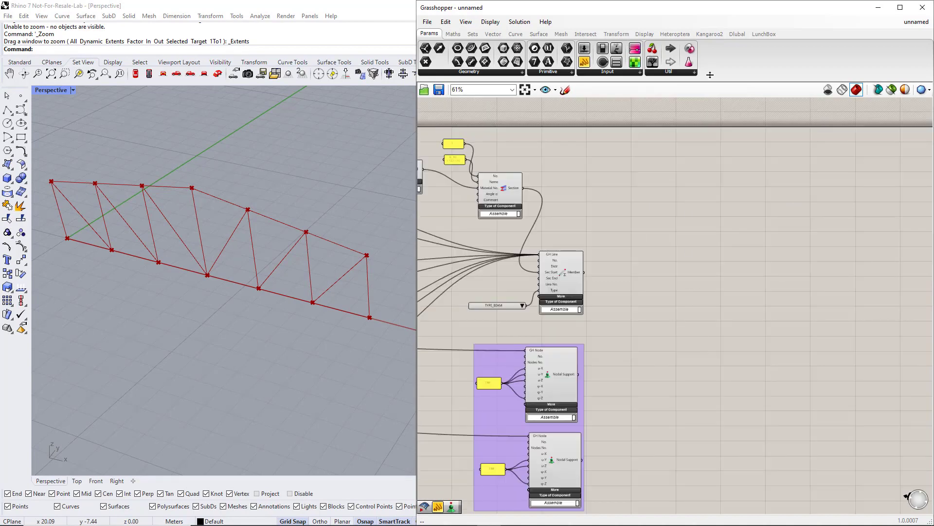
- Add the Dlubal RFEM 6 component with RFEM Data and Log outputs beyond the Member and supports, and expand its Additional inputs
{"action": "left_click", "coordinate": [733, 35]}
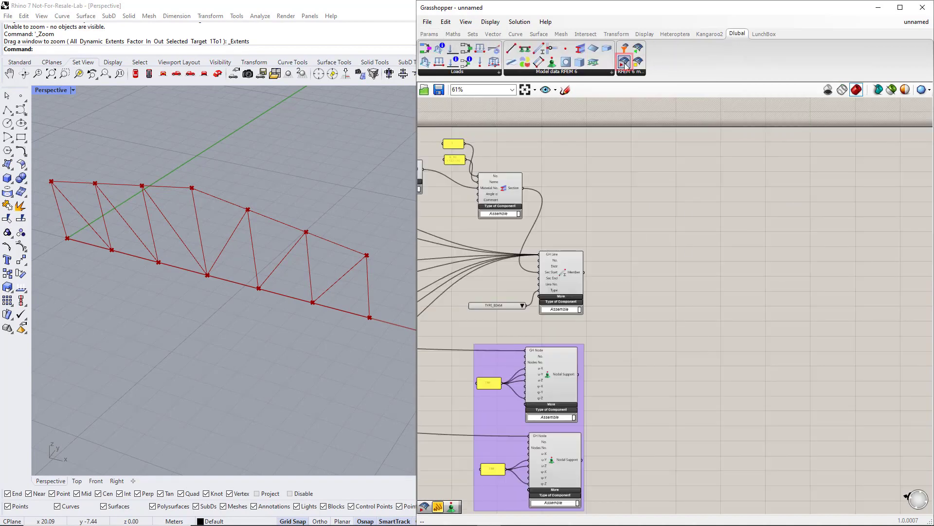
{"action": "left_click_drag", "start_coordinate": [625, 63], "coordinate": [748, 317]}
{"action": "left_click_drag", "start_coordinate": [746, 366], "coordinate": [746, 368]}
{"action": "left_click", "coordinate": [743, 373]}
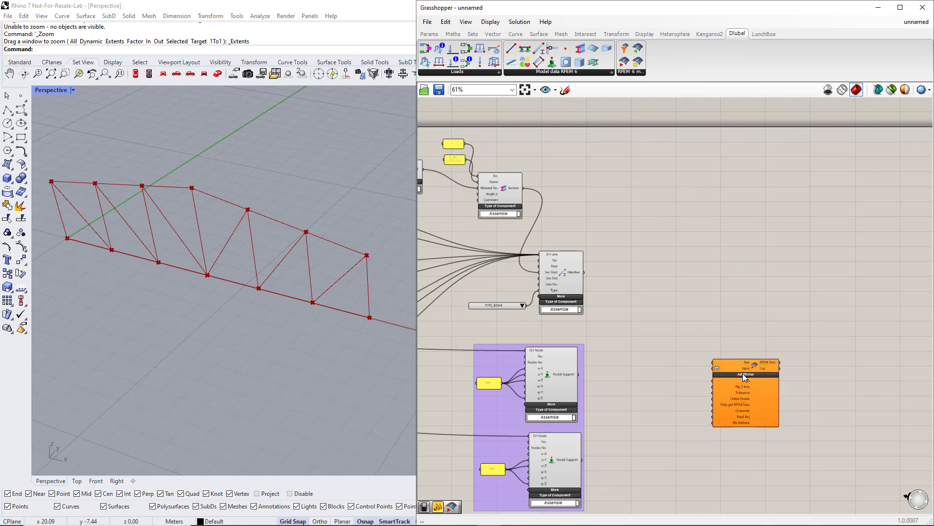
{"action": "left_click", "coordinate": [743, 376]}
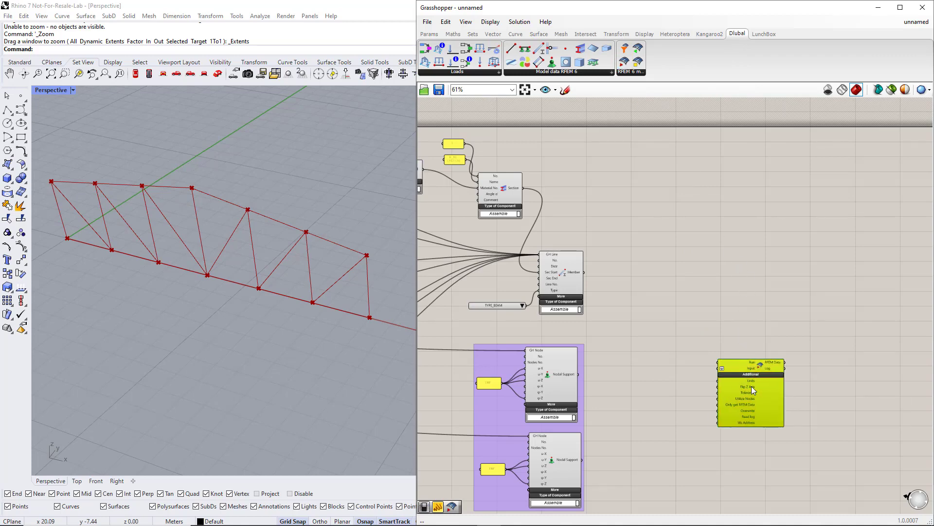
{"action": "left_click", "coordinate": [699, 394]}
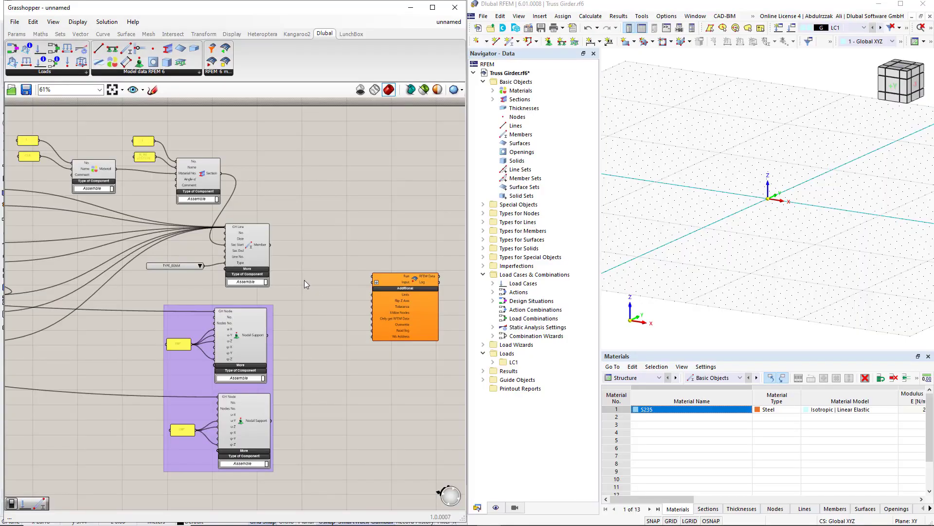
- Add a Button above the RFEM component and connect it to the Run input
{"action": "left_click", "coordinate": [16, 33]}
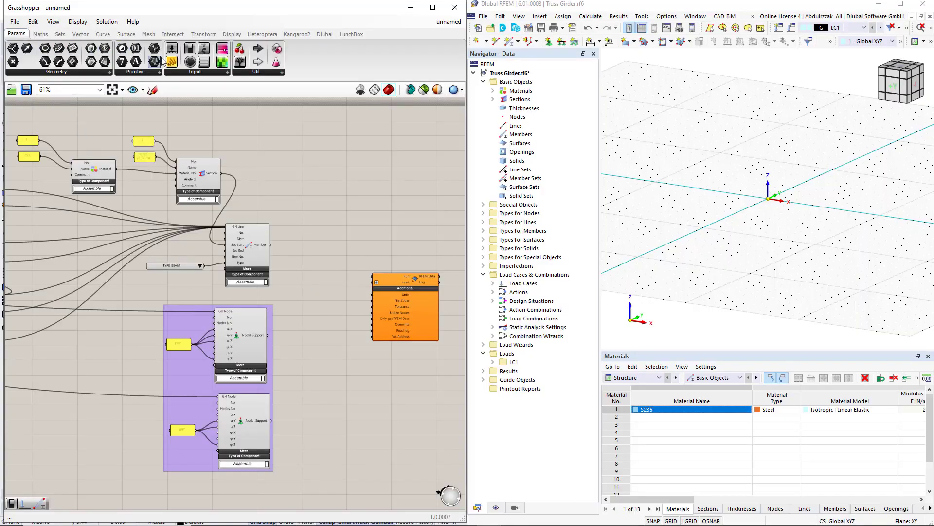
{"action": "left_click", "coordinate": [195, 72]}
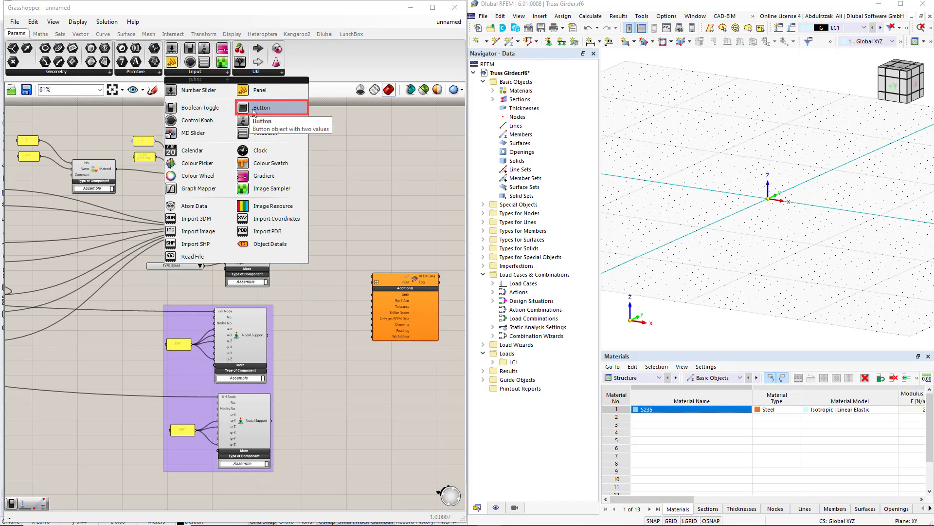
{"action": "left_click_drag", "start_coordinate": [253, 111], "coordinate": [320, 201]}
{"action": "left_click_drag", "start_coordinate": [344, 244], "coordinate": [369, 276]}
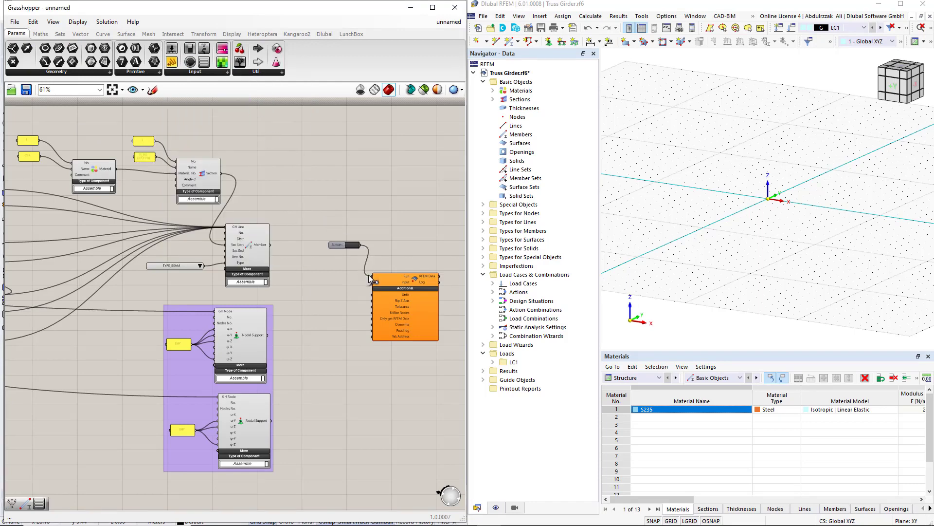
- Add a Value List in the free space between the Nodal Supports and the RFEM component
{"action": "double_click", "coordinate": [331, 343]}
{"action": "type", "text": "value"}
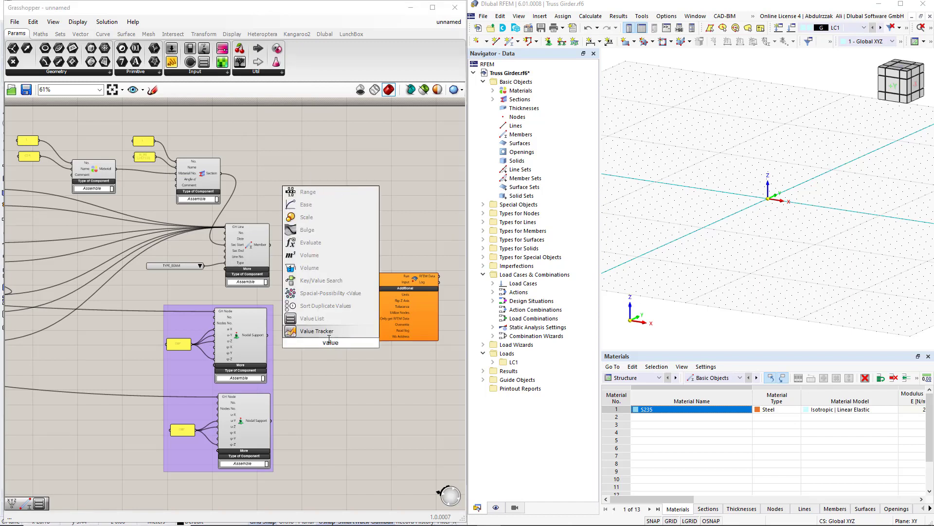
{"action": "key", "text": "Return"}
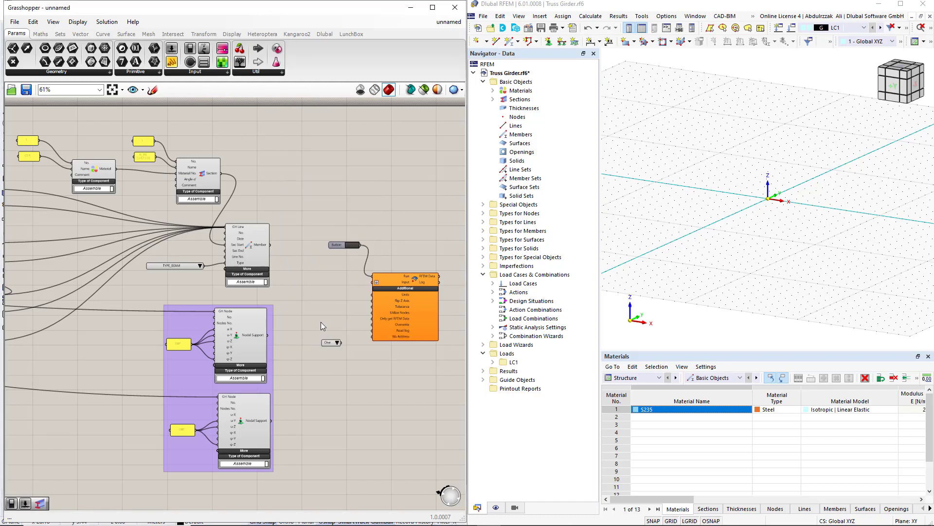
- Connect the Value List to the RFEM component's Units input, set it to Meters, and place it beside that input
{"action": "left_click_drag", "start_coordinate": [343, 343], "coordinate": [372, 294]}
{"action": "left_click", "coordinate": [357, 343]}
{"action": "left_click", "coordinate": [370, 282]}
{"action": "left_click_drag", "start_coordinate": [340, 342], "coordinate": [333, 301]}
- Add a Boolean Toggle below the Meters list, connect it to the RFEM component's Overwrite input, and set it to True
{"action": "double_click", "coordinate": [325, 343]}
{"action": "type", "text": "b"}
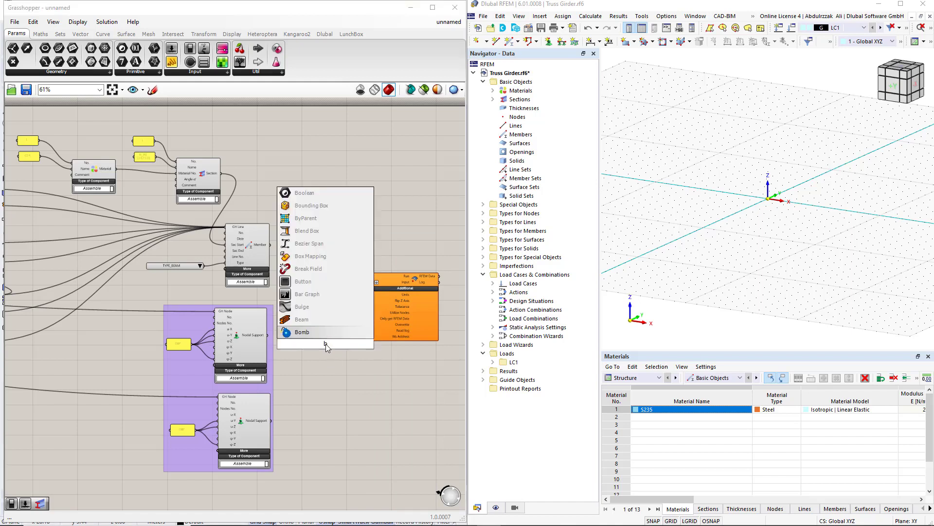
{"action": "type", "text": "ool"}
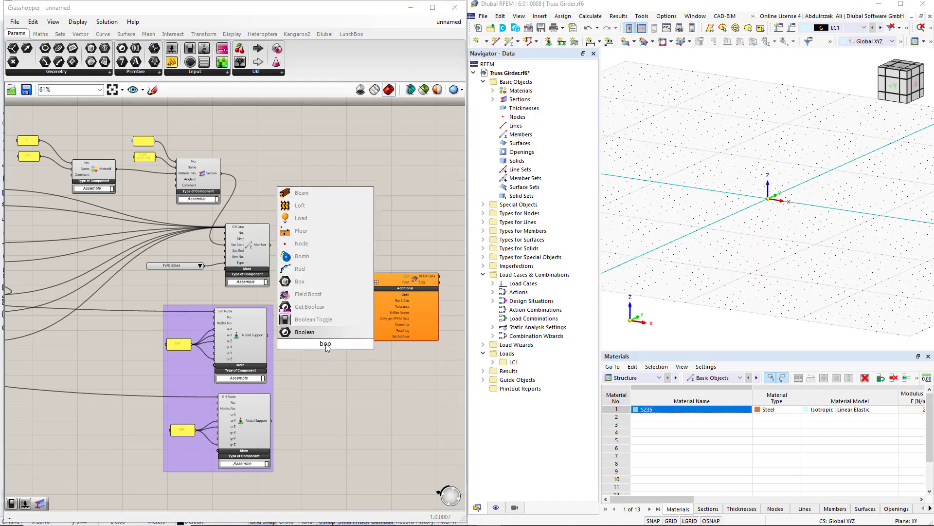
{"action": "left_click", "coordinate": [317, 321]}
{"action": "left_click_drag", "start_coordinate": [341, 343], "coordinate": [361, 328]}
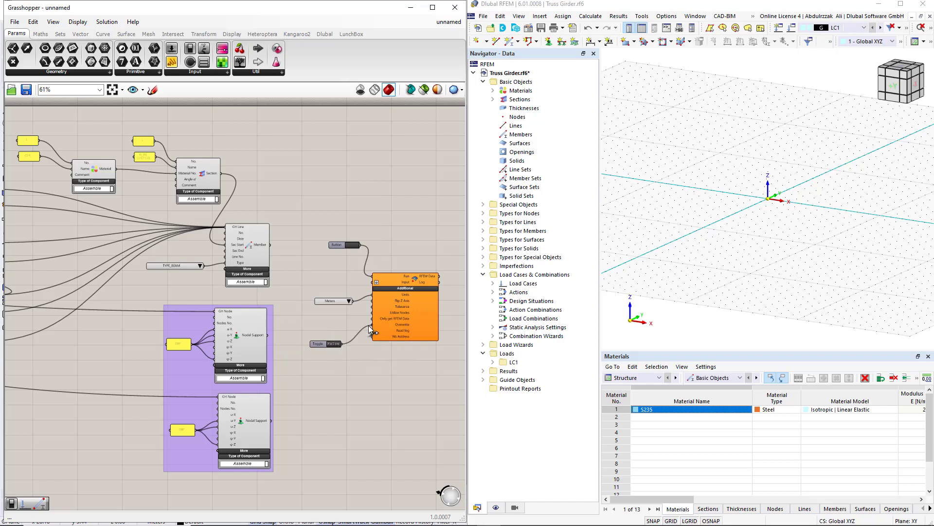
{"action": "double_click", "coordinate": [334, 344]}
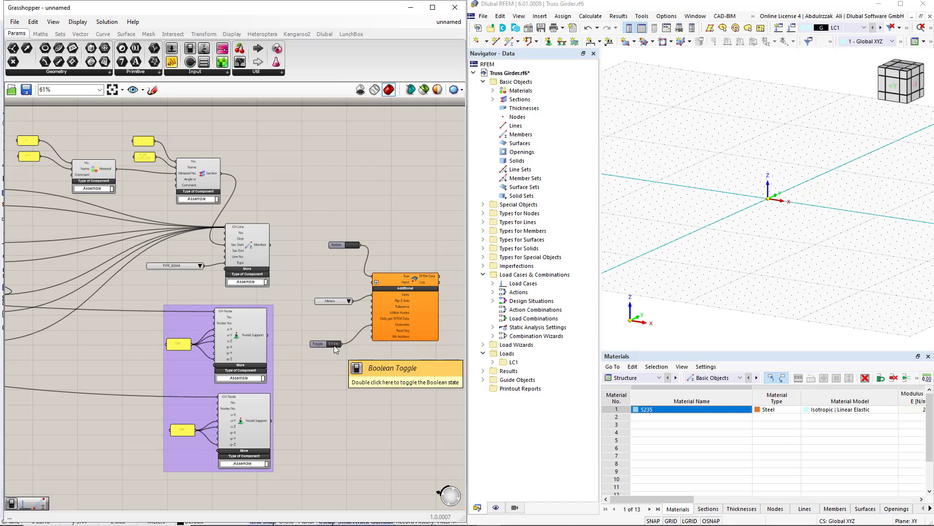
- Connect the Material, Section, Member and both Nodal Support outputs together to the RFEM component's Input
{"action": "left_click_drag", "start_coordinate": [115, 169], "coordinate": [370, 283]}
{"action": "left_click_drag", "start_coordinate": [221, 173], "coordinate": [370, 284], "text": "shift"}
{"action": "left_click_drag", "start_coordinate": [273, 249], "coordinate": [270, 245], "text": "shift"}
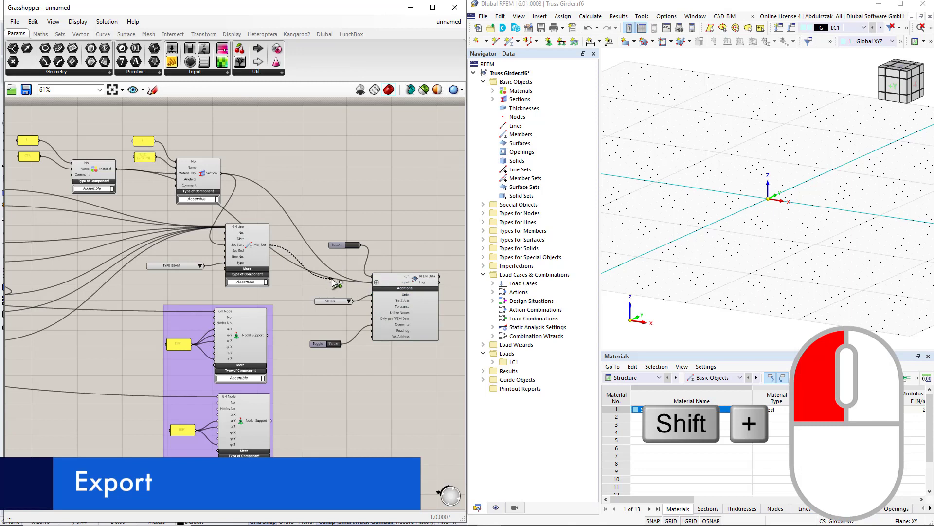
{"action": "left_click_drag", "start_coordinate": [273, 338], "coordinate": [373, 283], "text": "shift"}
{"action": "left_click_drag", "start_coordinate": [271, 422], "coordinate": [371, 285], "text": "shift"}
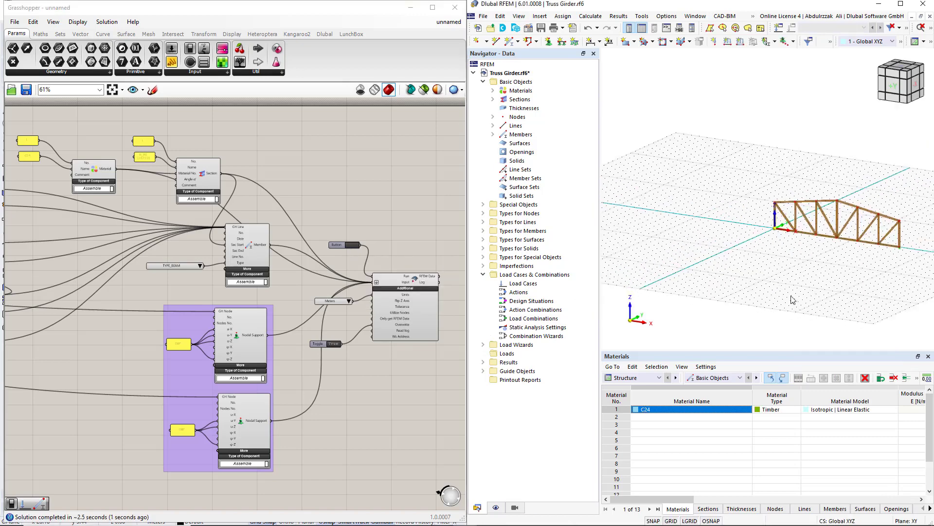
- Set the Total length slider in the Parameters group to 20
{"action": "scroll", "coordinate": [797, 245], "scroll_direction": "up", "scroll_amount": 2}
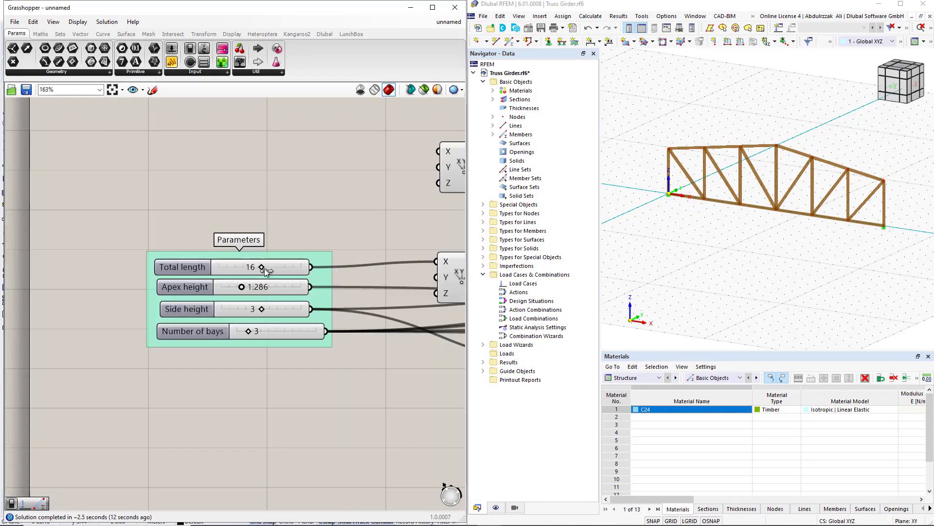
{"action": "double_click", "coordinate": [250, 267]}
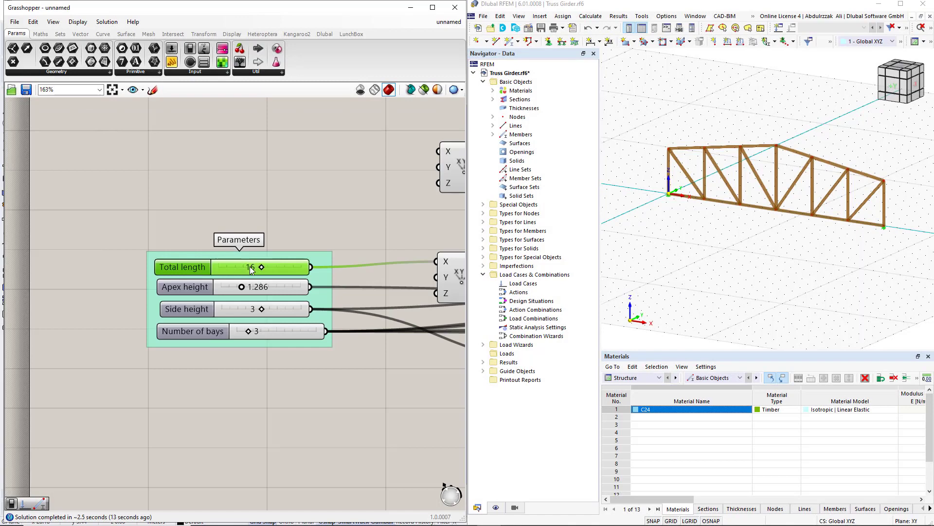
{"action": "type", "text": "20"}
{"action": "key", "text": "Return"}
- Trigger the RFEM component's Run Button to export the lengthened truss again and view the updated model in RFEM
{"action": "scroll", "coordinate": [249, 266], "scroll_direction": "down", "scroll_amount": 5}
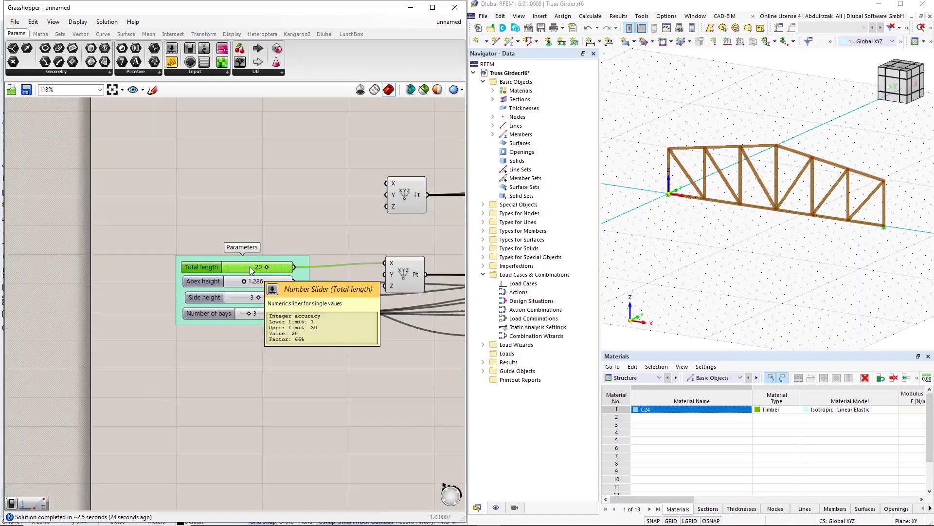
{"action": "scroll", "coordinate": [367, 310], "scroll_direction": "up", "scroll_amount": 5}
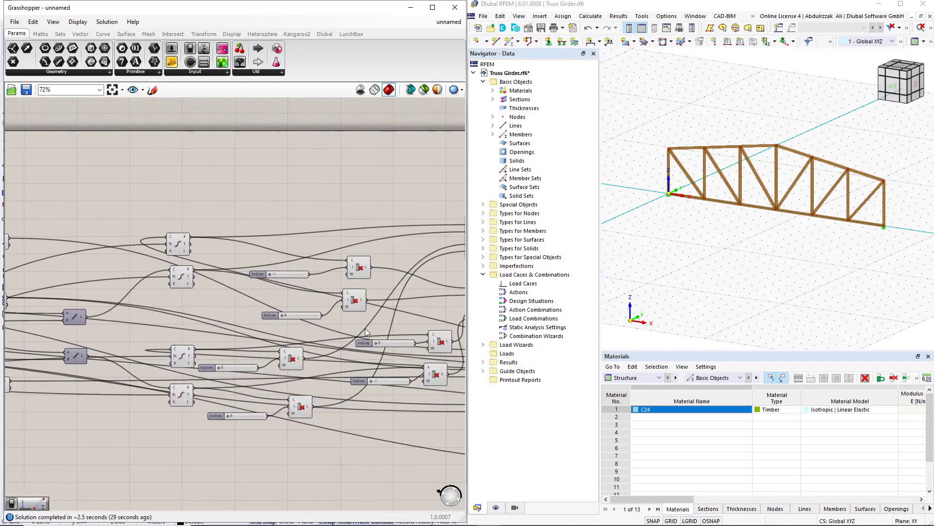
{"action": "left_click", "coordinate": [310, 339]}
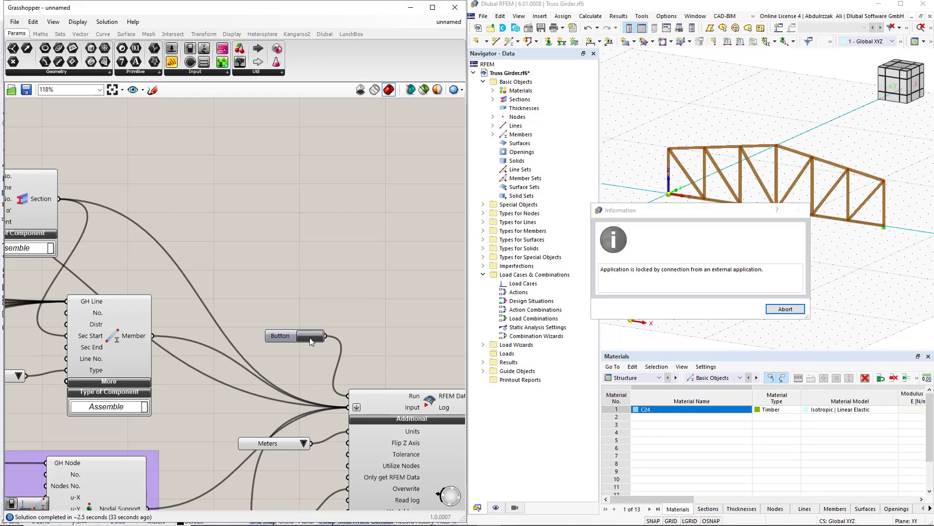
{"action": "left_click", "coordinate": [784, 309]}
{"action": "scroll", "coordinate": [739, 303], "scroll_direction": "down", "scroll_amount": 2}
{"action": "scroll", "coordinate": [745, 306], "scroll_direction": "up", "scroll_amount": 2}
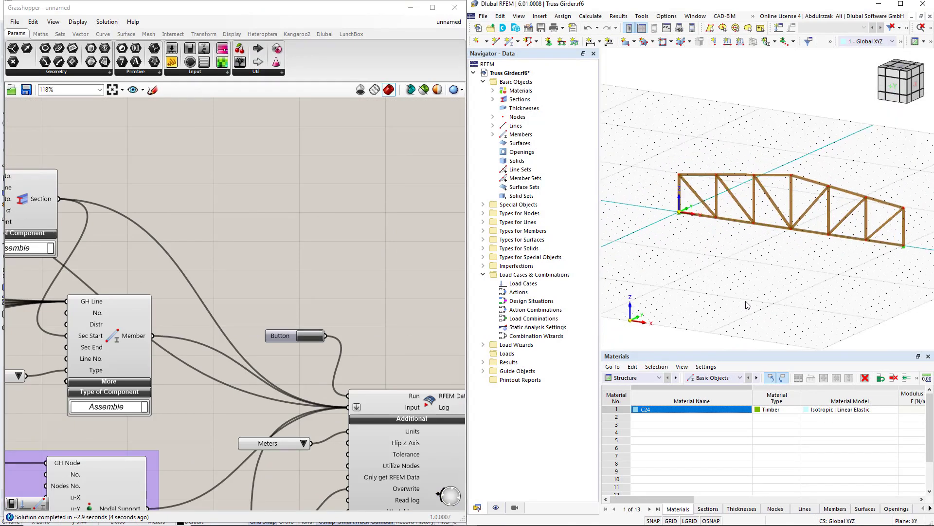